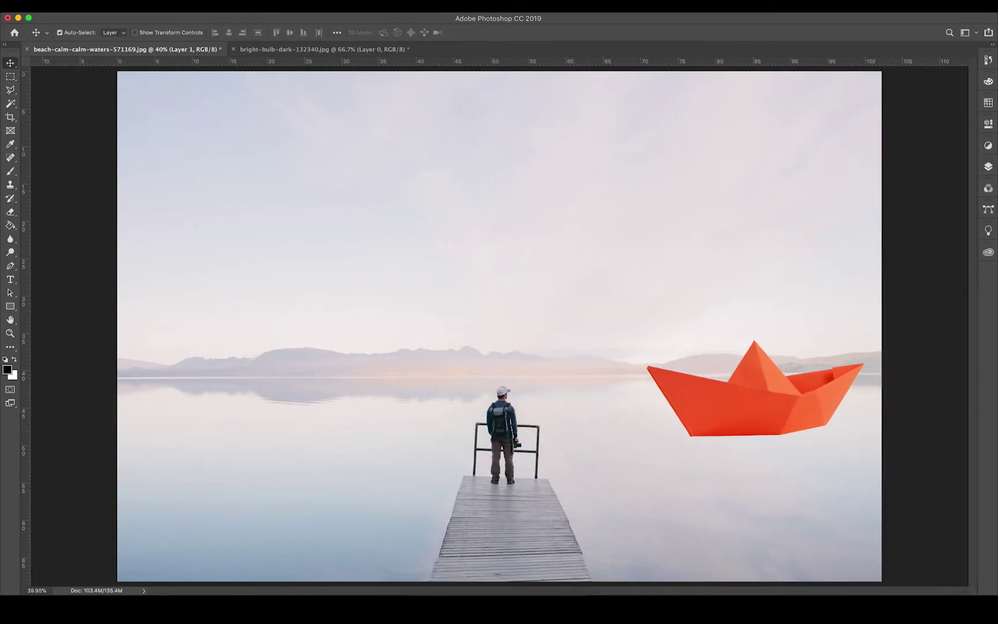
# Step: Recolour the boat yellow with Hue/Saturation at Hue +33, Saturation +28, Lightness +5
pyautogui.click(284, 90)
pyautogui.moveTo(190, 199)
pyautogui.mouseDown()
pyautogui.moveTo(134, 203)
pyautogui.moveTo(180, 199)
pyautogui.moveTo(176, 224)
pyautogui.mouseUp()
pyautogui.moveTo(162, 250); pyautogui.dragTo(166, 254)
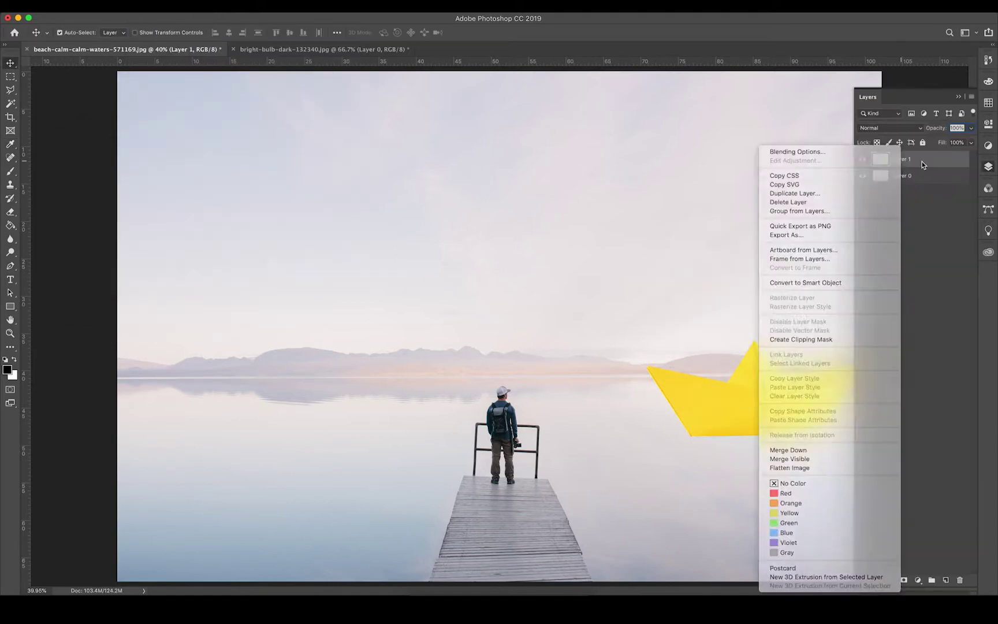
# Step: Duplicate the boat layer, flip the copy vertically and move it beneath the boat
pyautogui.press('Return')
pyautogui.click(308, 372)
pyautogui.moveTo(749, 404); pyautogui.dragTo(749, 469)
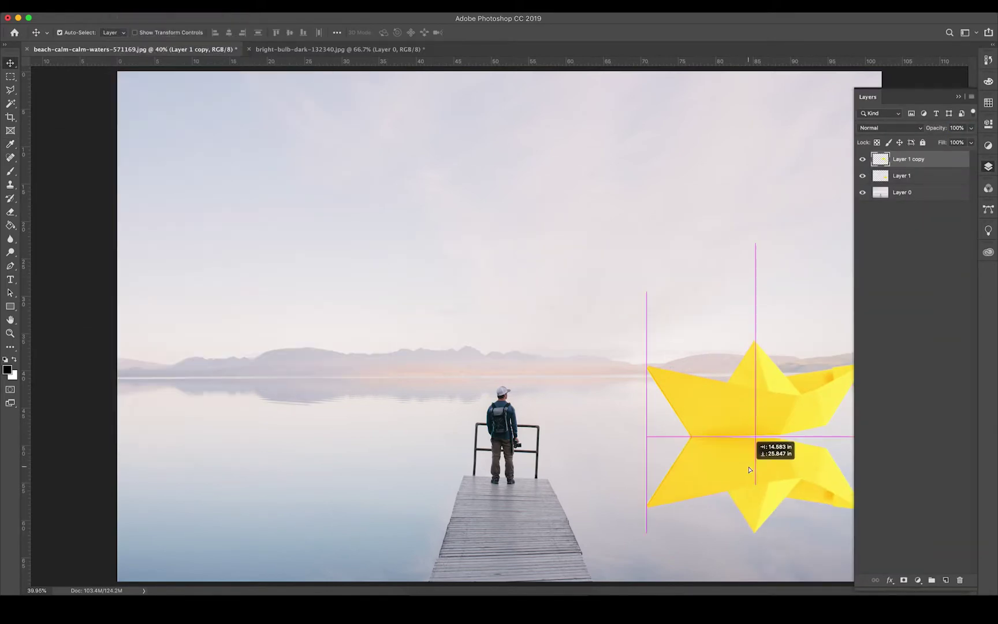
pyautogui.press('F7')
pyautogui.scroll(5, 773, 456)
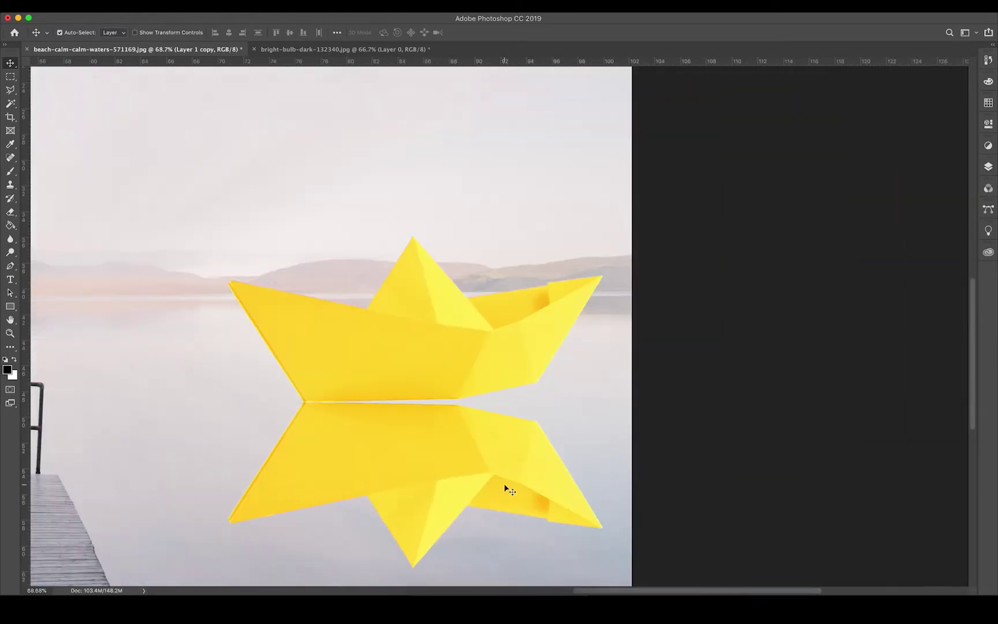
# Step: Fit the flipped copy against the boat's hull and set its opacity to 26%
pyautogui.hotkey('ctrl', 't')
pyautogui.moveTo(602, 484); pyautogui.dragTo(617, 445)
pyautogui.press('Return')
pyautogui.press('F7')
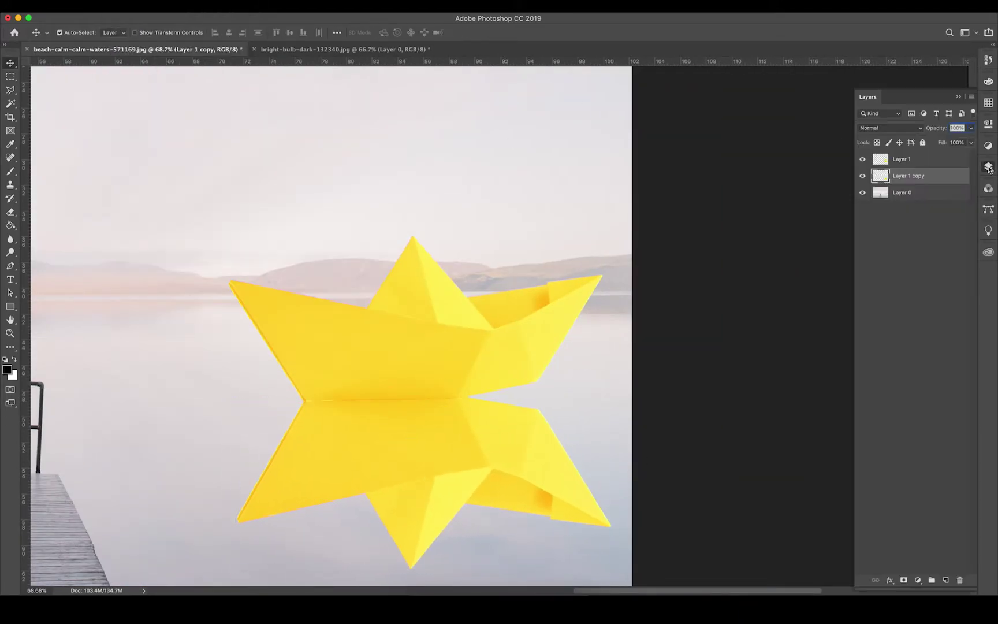
pyautogui.write('26')
pyautogui.click(918, 128)
pyautogui.press('Escape')
# Step: Select the reflection's misaligned corner with the Polygonal Lasso
pyautogui.press('F7')
pyautogui.scroll(5, 594, 443)
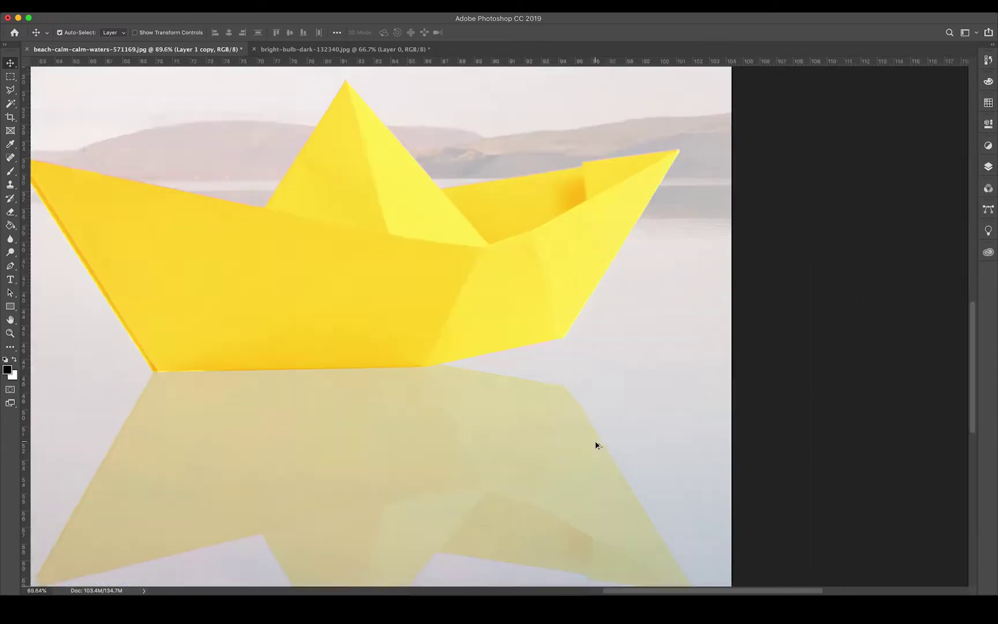
pyautogui.press('l')
pyautogui.click(390, 292)
pyautogui.click(547, 215)
pyautogui.click(388, 294)
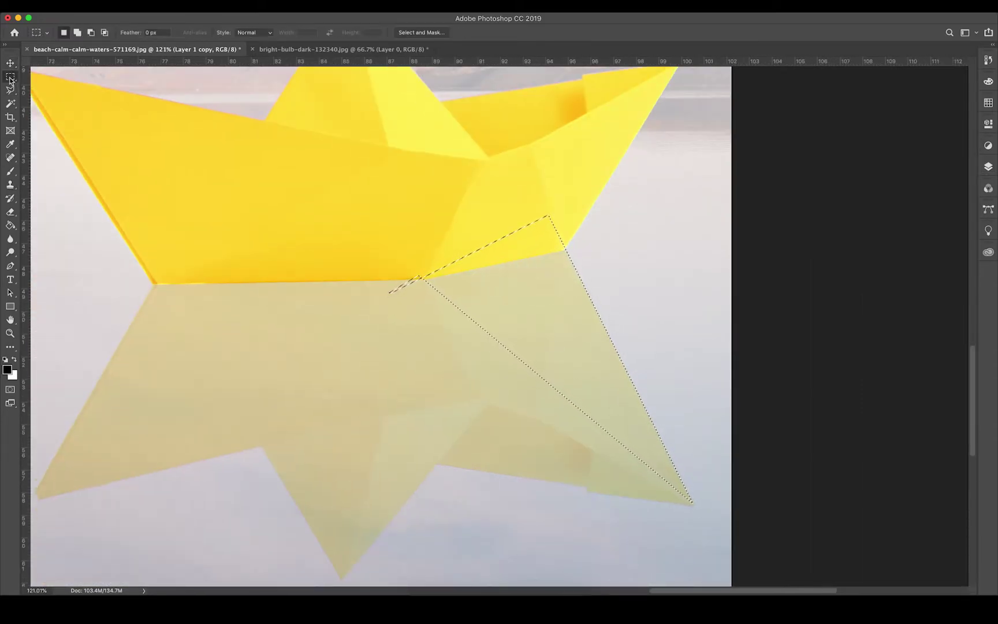
# Step: Rotate the selected reflection piece into line with the boat and deselect it
pyautogui.hotkey('ctrl', '0')
pyautogui.hotkey('ctrl', 't')
pyautogui.moveTo(713, 401); pyautogui.dragTo(720, 418)
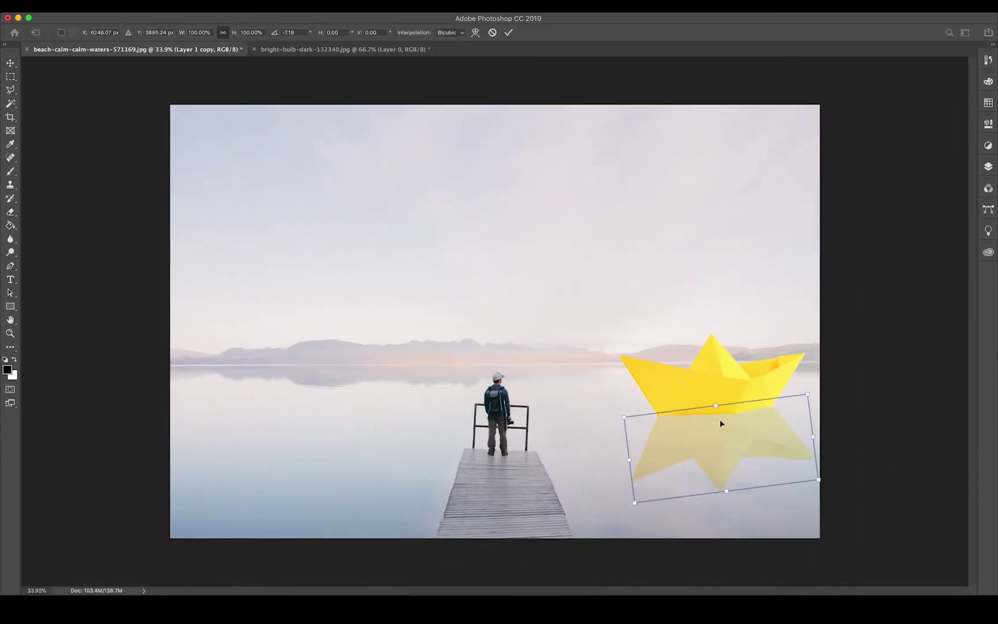
pyautogui.press('Return')
pyautogui.press('m')
pyautogui.hotkey('ctrl', '+')
pyautogui.hotkey('ctrl', '+')
# Step: Set the reflection layer's opacity to 41%
pyautogui.press('F7')
pyautogui.write('41')
pyautogui.press('Return')
pyautogui.press('F7')
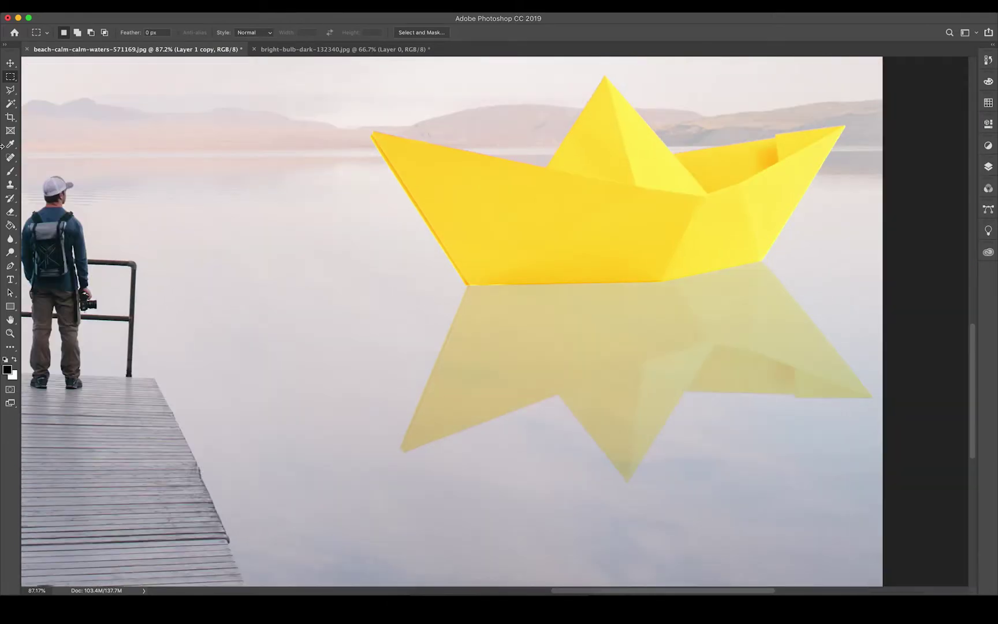
pyautogui.press('e')
pyautogui.scroll(-1, 283, 324)
pyautogui.press('F7')
# Step: Set up a large soft black brush at 19% painting opacity
pyautogui.click(13, 360)
pyautogui.click(48, 33)
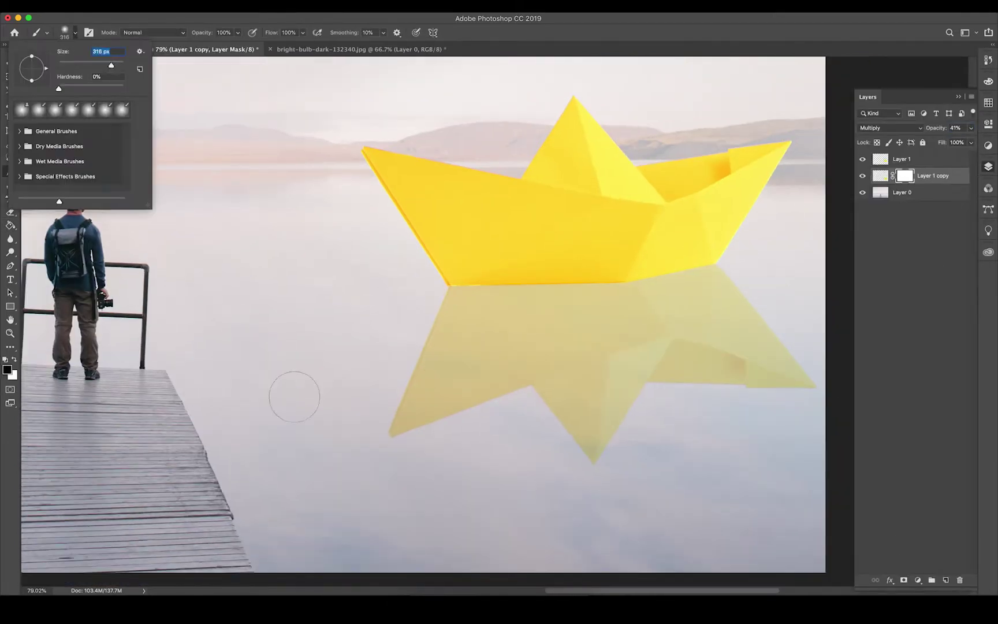
pyautogui.press('1')
pyautogui.scroll(2, 499, 312)
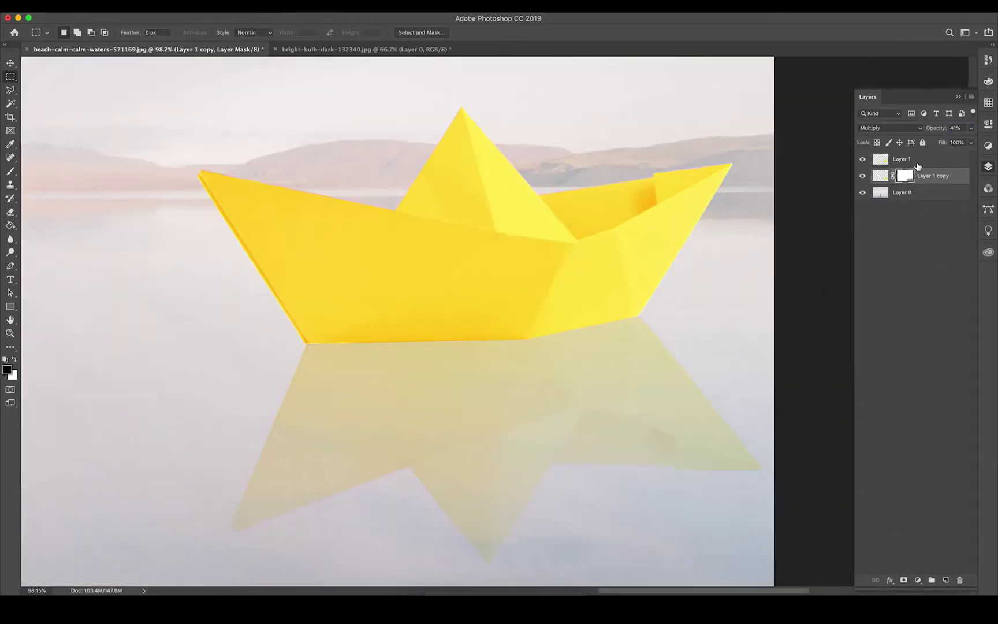
pyautogui.hotkey('alt', ']')
# Step: Add an empty shading layer above the boat and paint with a darker olive colour
pyautogui.press('1')
pyautogui.press('9')
pyautogui.press('i')
pyautogui.click(346, 260)
pyautogui.click(7, 369)
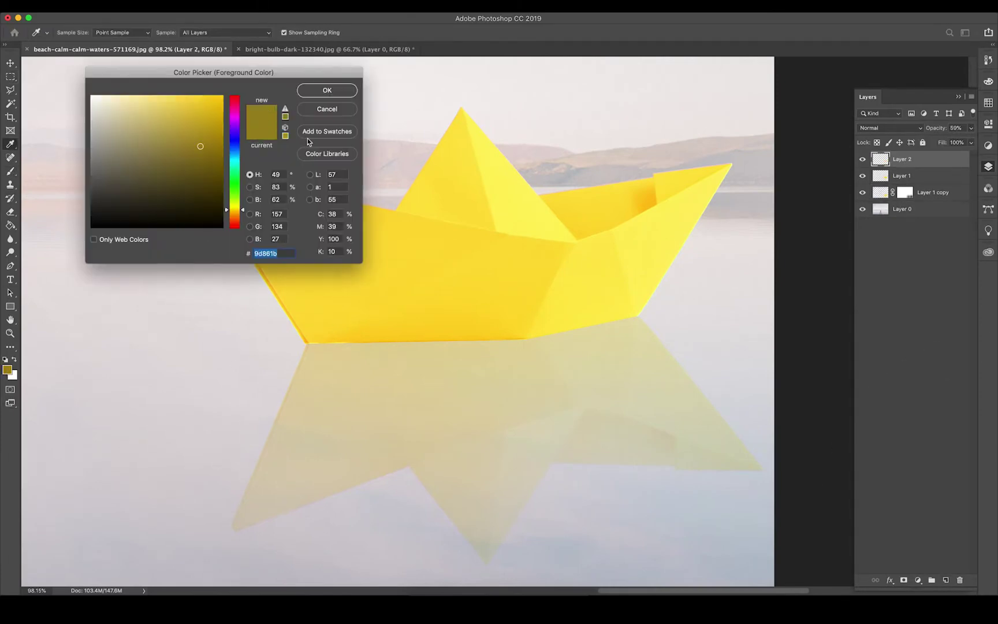
pyautogui.press('Return')
pyautogui.press('b')
pyautogui.press('[')
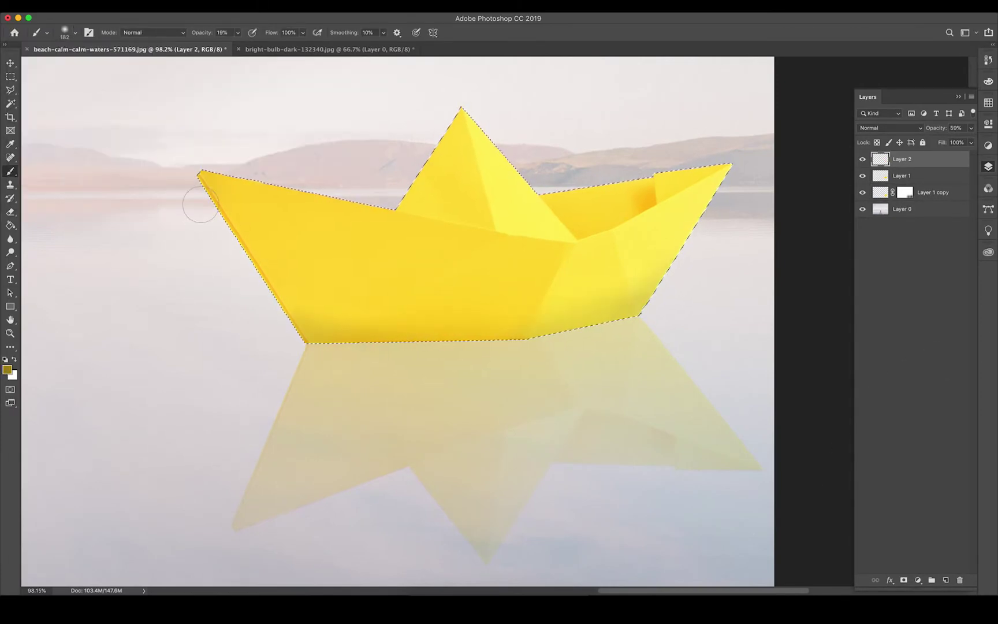
# Step: Hide the olive shading layer, then sample the boat's yellow and pick a new colour
pyautogui.click(862, 159)
pyautogui.click(900, 176)
pyautogui.press('i')
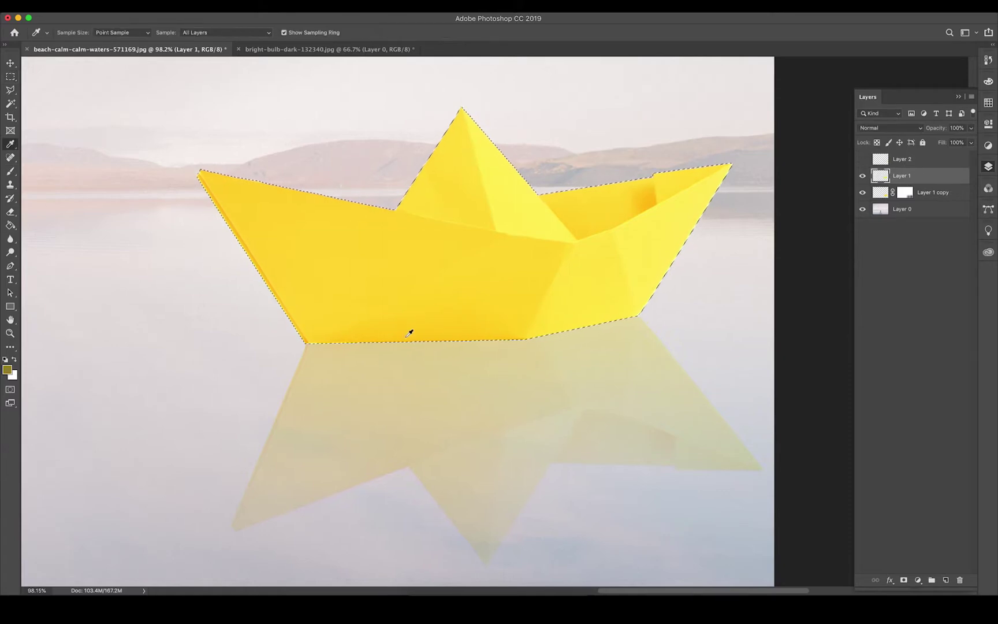
pyautogui.click(409, 329)
pyautogui.click(7, 370)
pyautogui.click(234, 181)
pyautogui.press('Return')
pyautogui.press('m')
pyautogui.scroll(3, 618, 392)
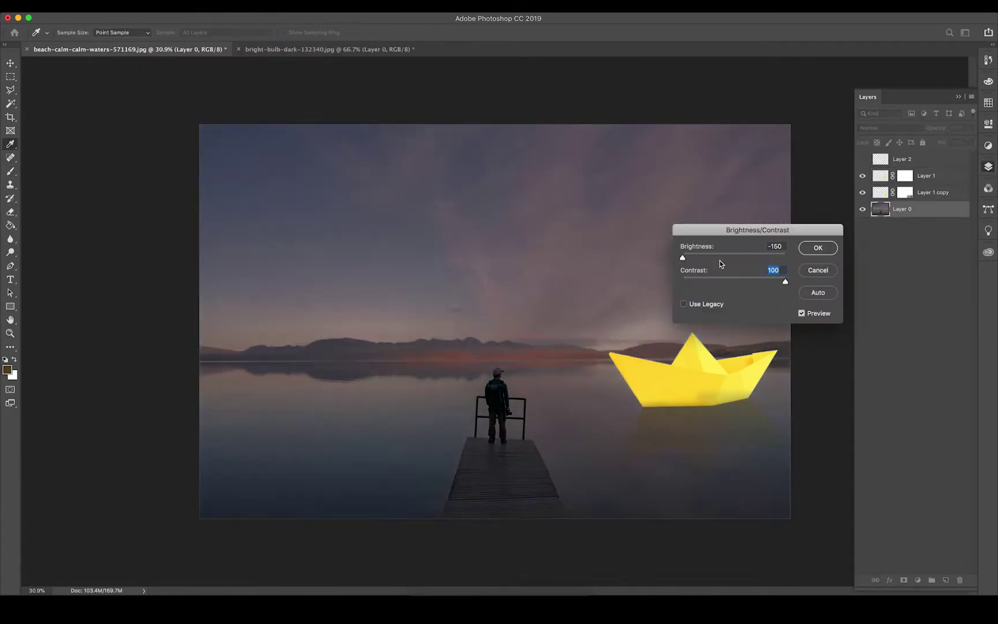
# Step: Darken the background with Levels at 20/0.82/255, discarding the boat brightness change
pyautogui.click(817, 247)
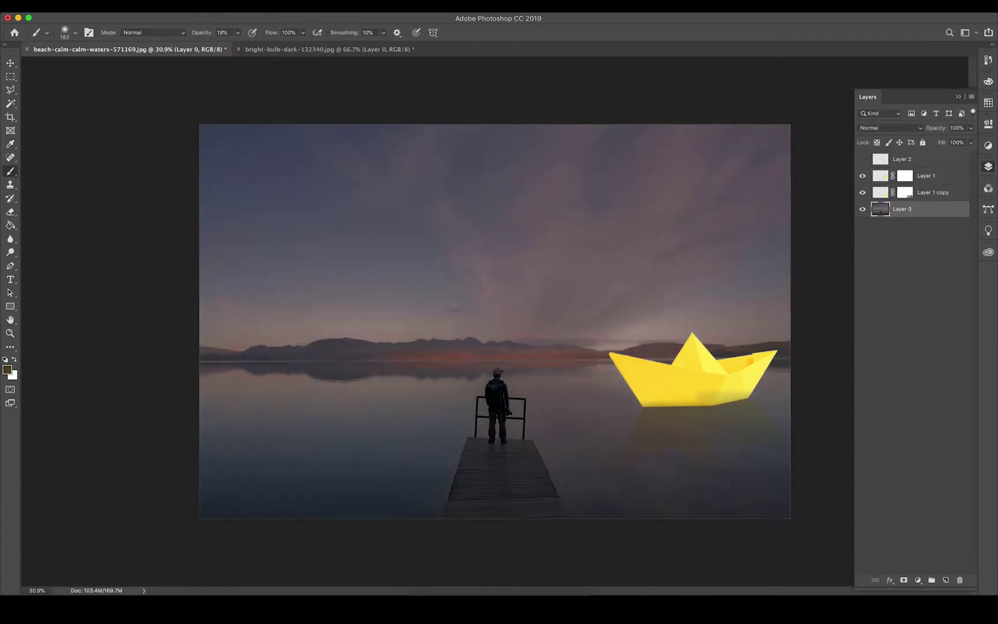
pyautogui.hotkey('ctrl', 'l')
pyautogui.moveTo(476, 256); pyautogui.dragTo(485, 256)
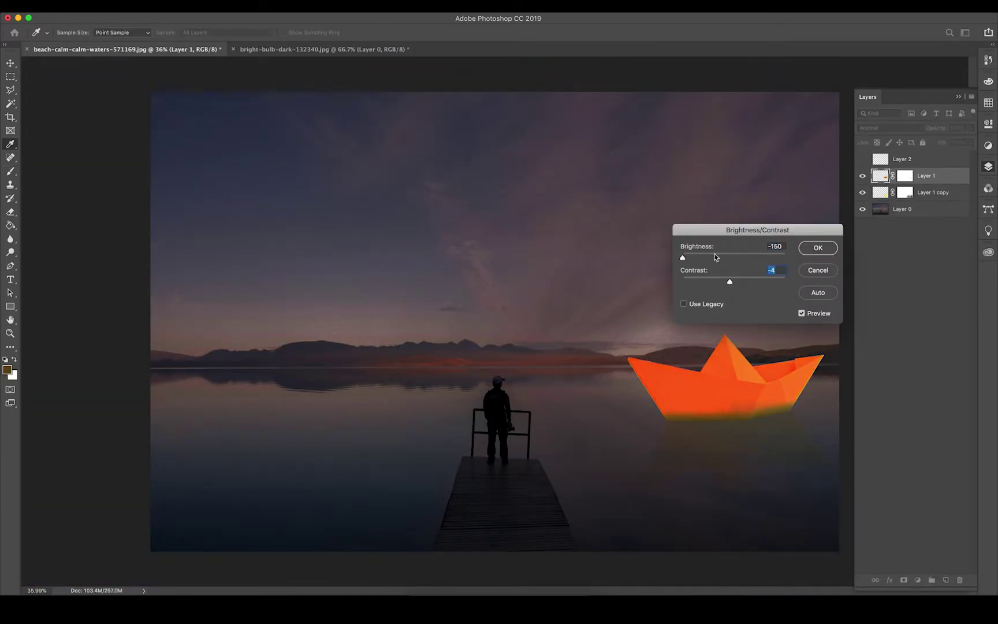
pyautogui.click(820, 270)
pyautogui.press('b')
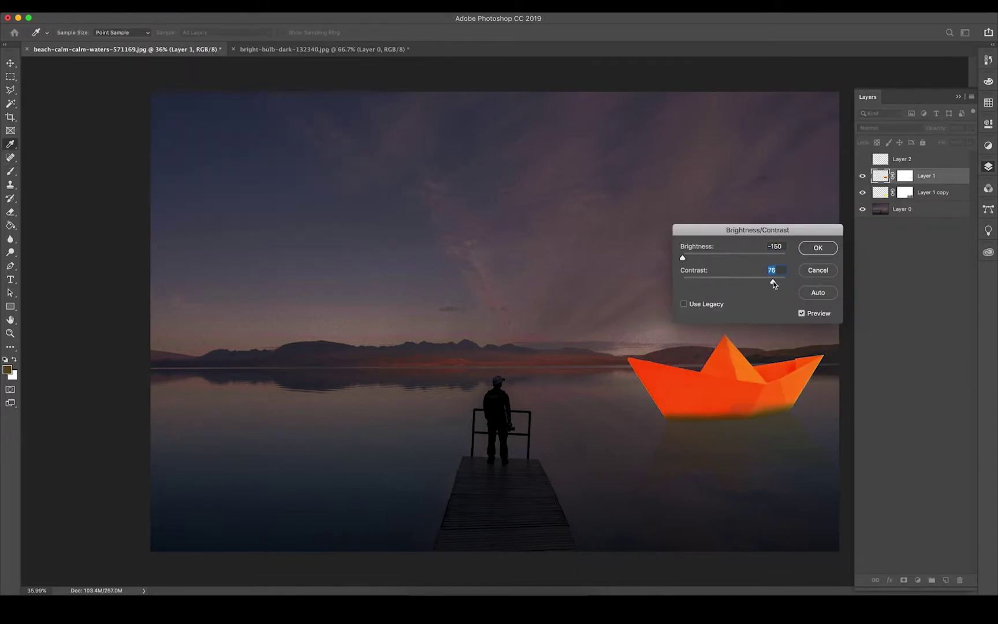
# Step: Add a dark purple Multiply Color Overlay to the boat at about 48% opacity
pyautogui.click(889, 579)
pyautogui.click(911, 533)
pyautogui.moveTo(272, 94); pyautogui.dragTo(278, 98)
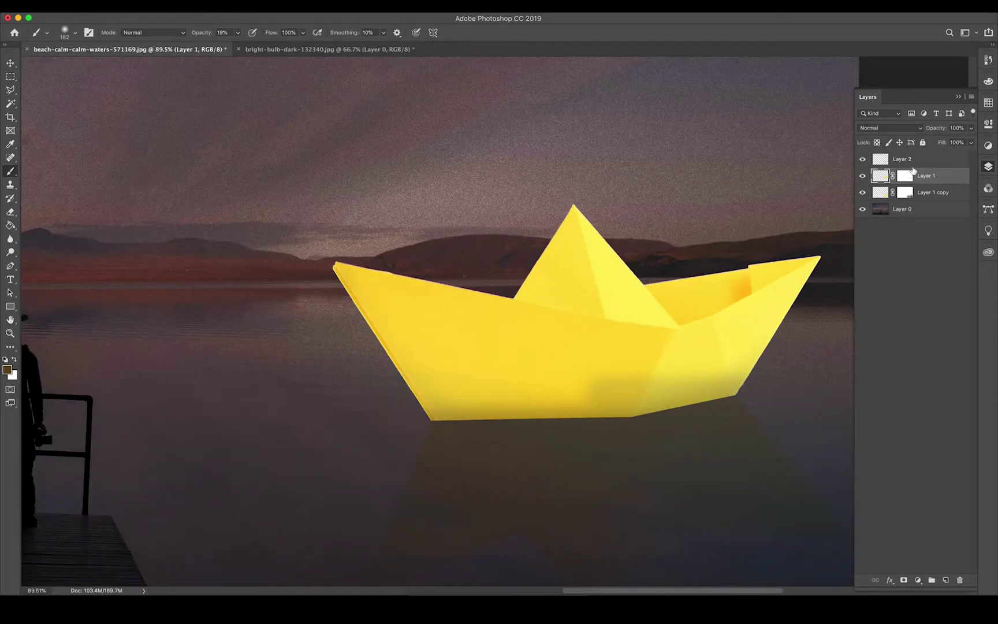
# Step: Create a Multiply shading layer for the boat and enlarge the soft brush to 1400 px
pyautogui.click(889, 127)
pyautogui.click(891, 155)
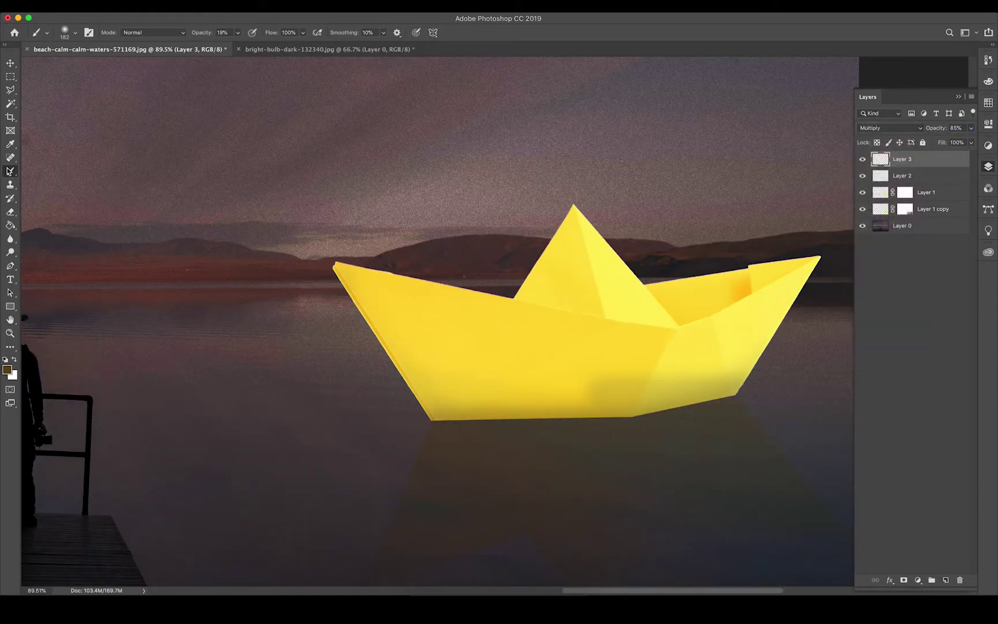
pyautogui.click(75, 33)
pyautogui.moveTo(93, 60); pyautogui.dragTo(150, 60)
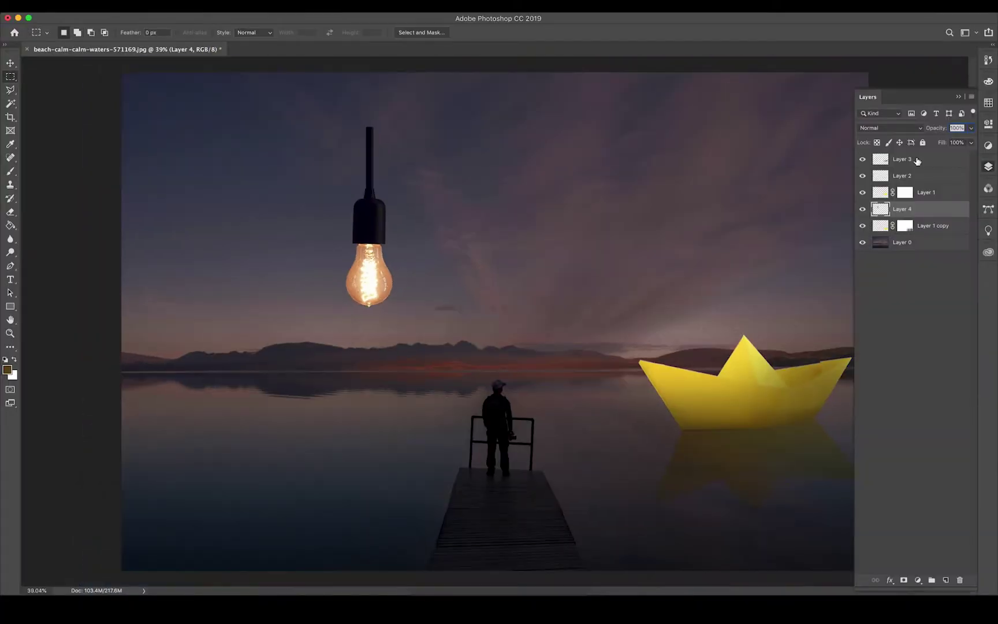
# Step: Set the bulb layer to Normal, then shrink the bulb and move it near the horizon
pyautogui.click(890, 127)
pyautogui.click(889, 102)
pyautogui.hotkey('ctrl', 't')
pyautogui.moveTo(577, 254); pyautogui.dragTo(458, 358)
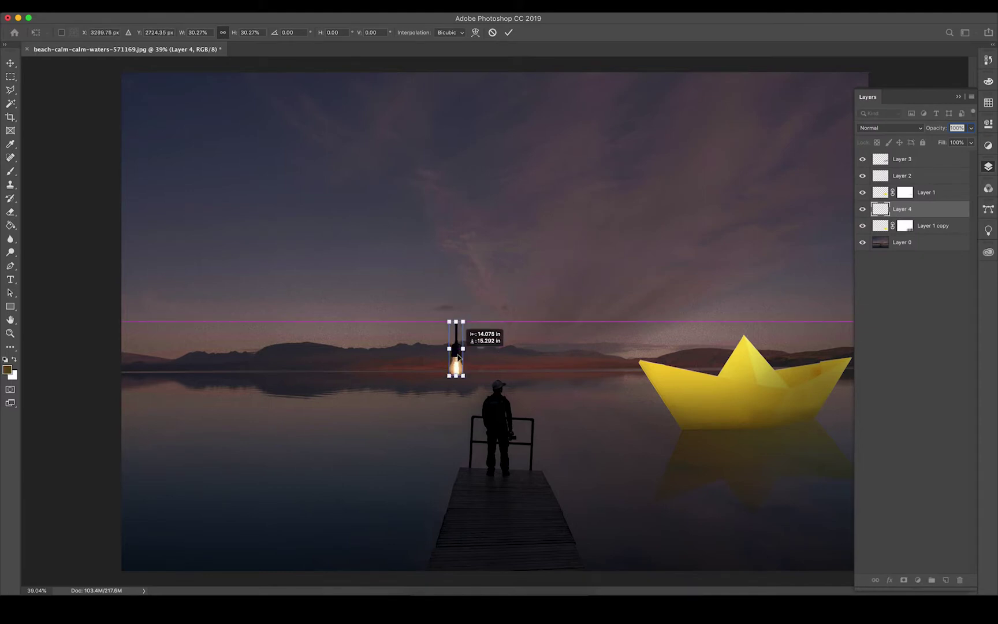
pyautogui.click(508, 33)
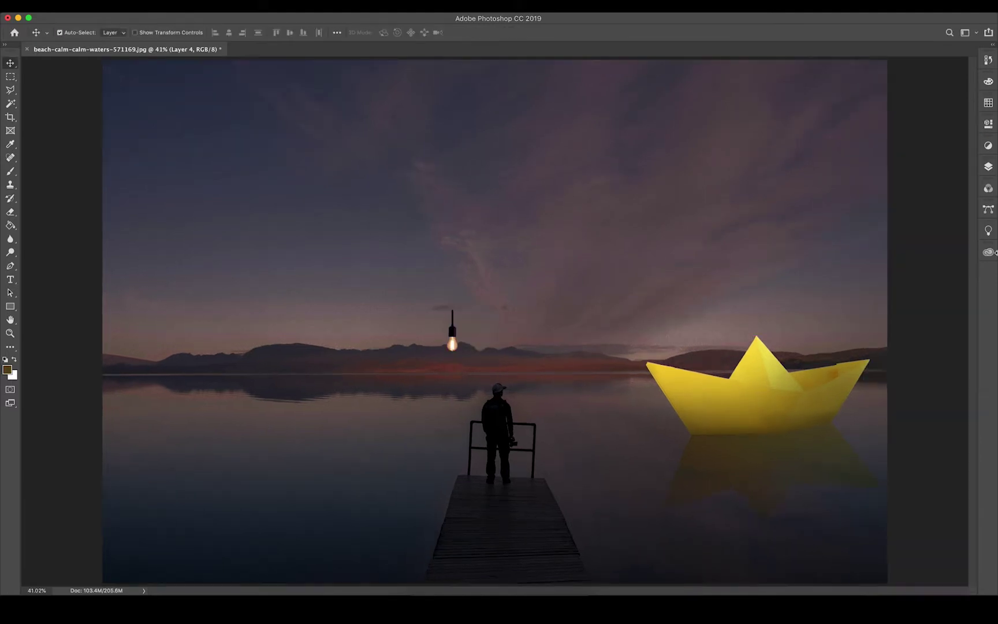
# Step: Brighten the bulb with the Dodge tool
pyautogui.click(987, 168)
pyautogui.click(895, 177)
pyautogui.rightClick(10, 252)
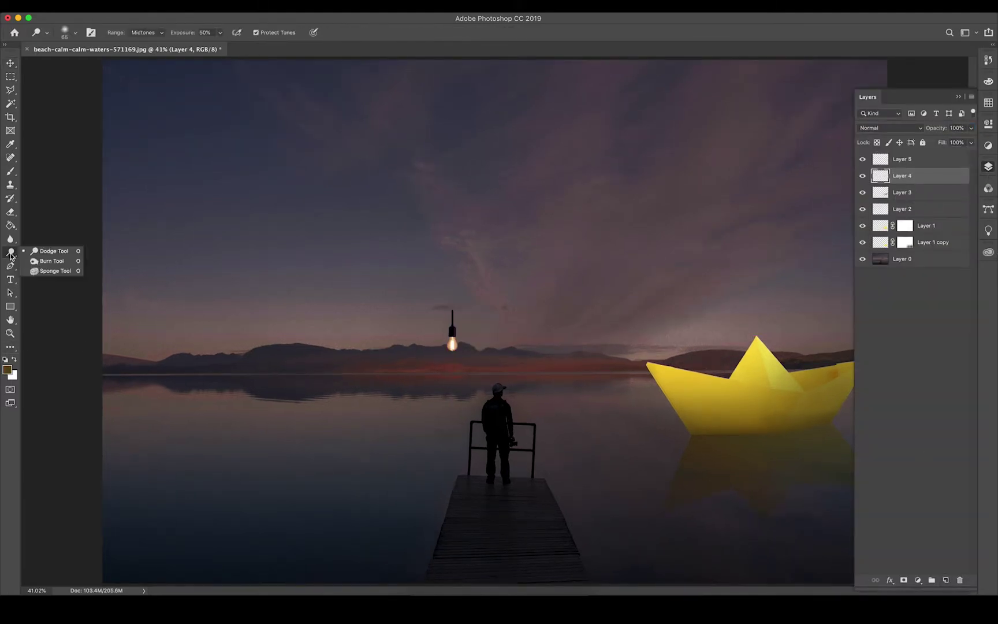
pyautogui.click(46, 250)
pyautogui.click(69, 32)
pyautogui.press('Escape')
# Step: Paint a soft white glow around the bulb and select the bulb with its glow layer
pyautogui.press('b')
pyautogui.click(69, 32)
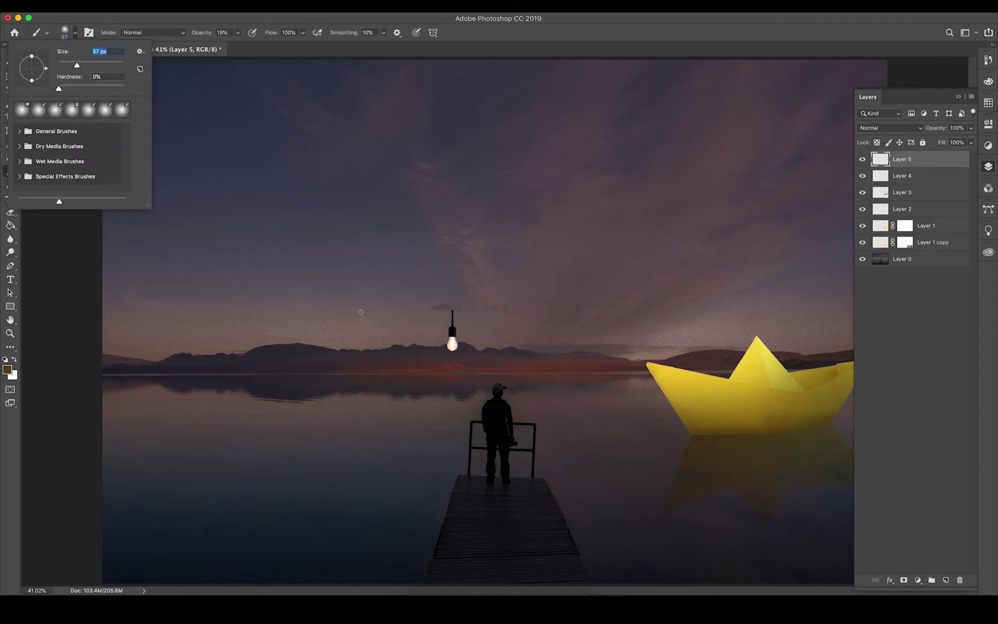
pyautogui.press('Return')
pyautogui.press('x')
pyautogui.click(454, 346)
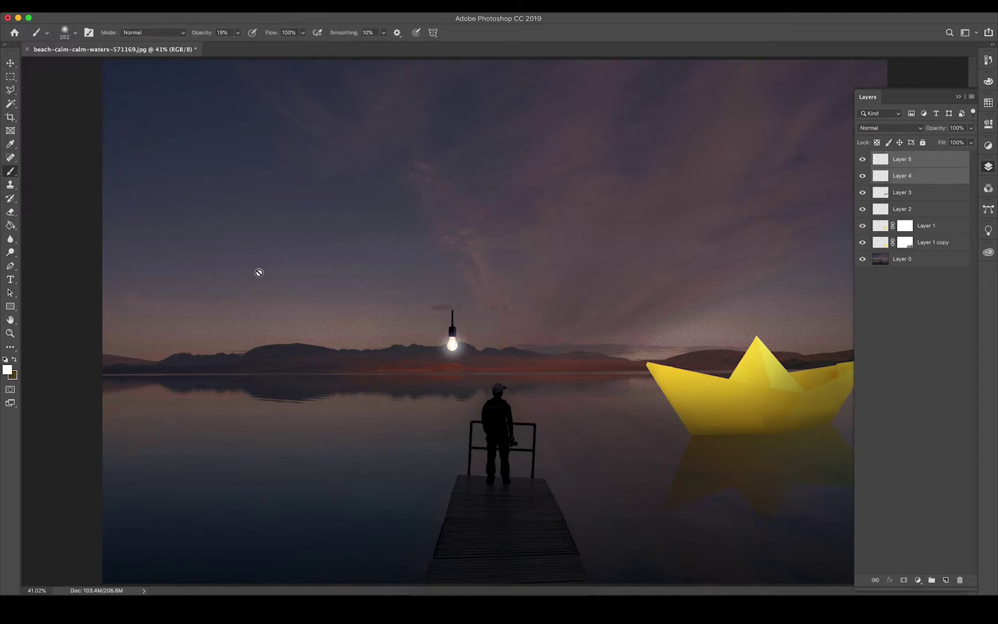
pyautogui.click(901, 159)
pyautogui.click(70, 33)
pyautogui.press('Return')
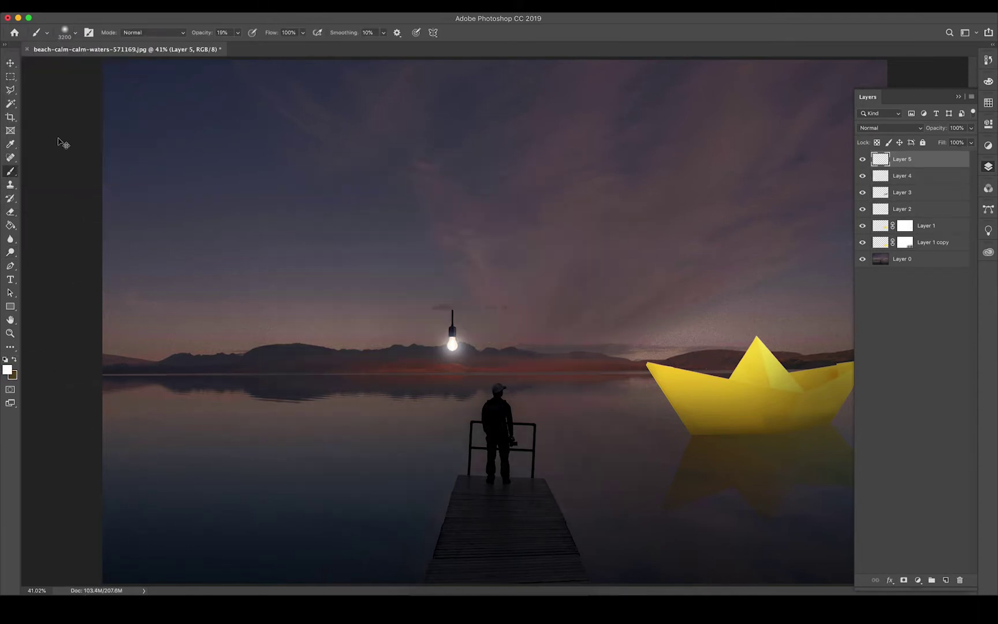
pyautogui.keyDown('shift'); pyautogui.click(924, 175); pyautogui.keyUp('shift')
pyautogui.rightClick(924, 175)
pyautogui.press('Escape')
# Step: Duplicate the bulb layers and move the copy to the left
pyautogui.press('v')
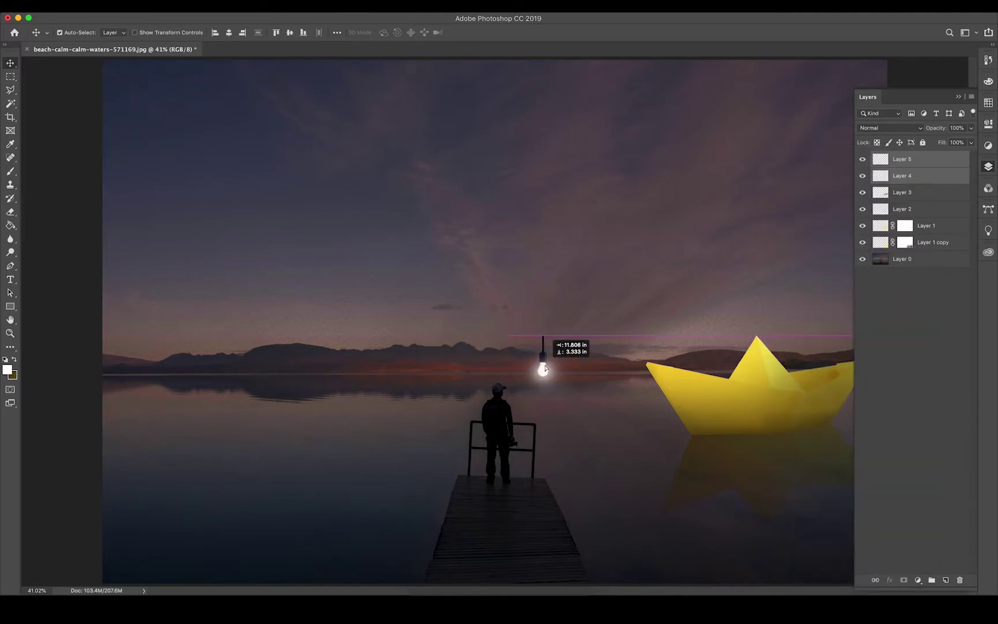
pyautogui.rightClick(908, 182)
pyautogui.click(804, 194)
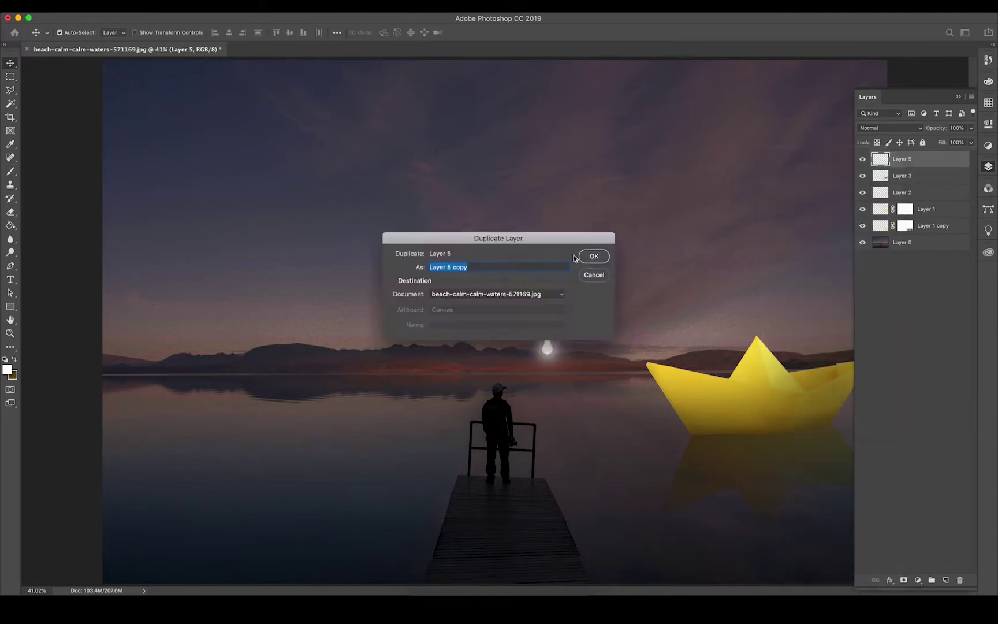
pyautogui.press('Return')
pyautogui.moveTo(546, 346); pyautogui.dragTo(463, 347)
# Step: Duplicate the bulbs again and shift the new copies to another position
pyautogui.rightClick(908, 181)
pyautogui.click(804, 193)
pyautogui.press('Return')
pyautogui.moveTo(547, 346); pyautogui.dragTo(557, 335)
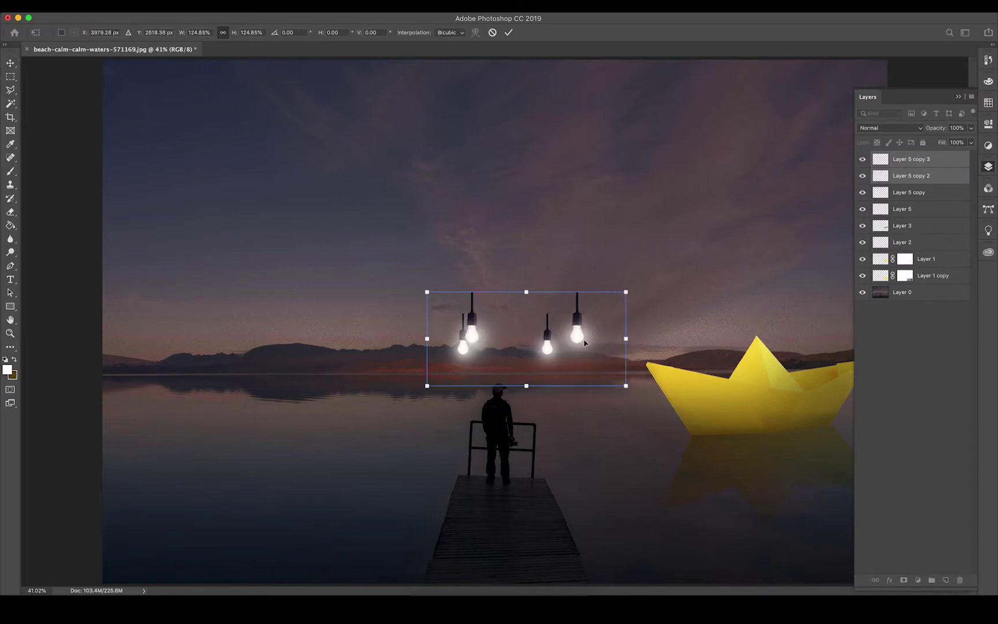
# Step: Duplicate the latest bulb pair, enlarging it and spreading it outward
pyautogui.rightClick(909, 169)
pyautogui.click(805, 194)
pyautogui.press('Return')
pyautogui.hotkey('ctrl', 't')
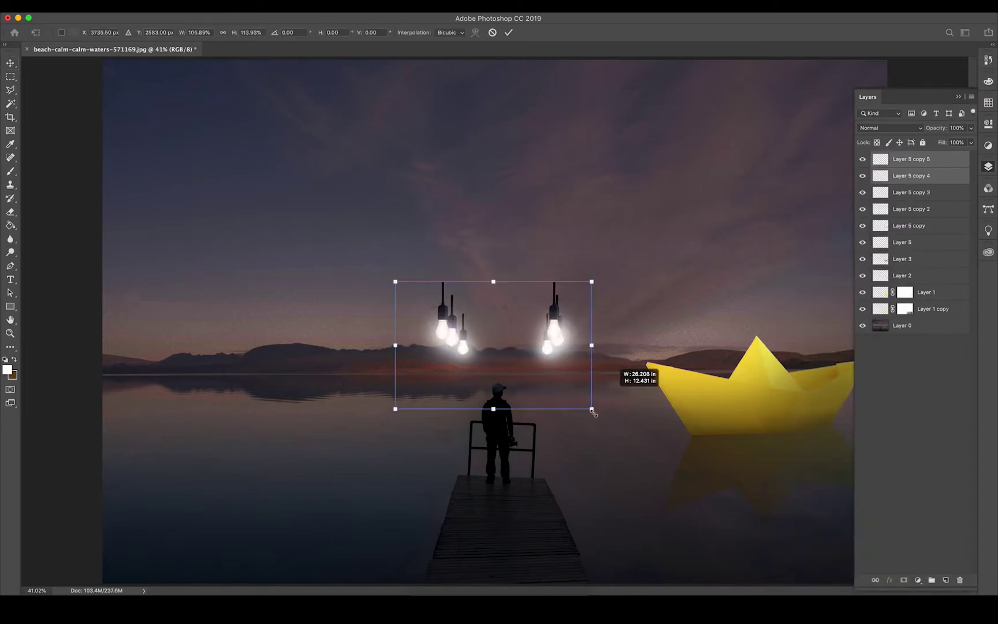
pyautogui.moveTo(606, 375); pyautogui.dragTo(632, 388)
pyautogui.press('Return')
# Step: Add another larger bulb pair, moved further outward
pyautogui.rightClick(909, 169)
pyautogui.click(805, 193)
pyautogui.press('Return')
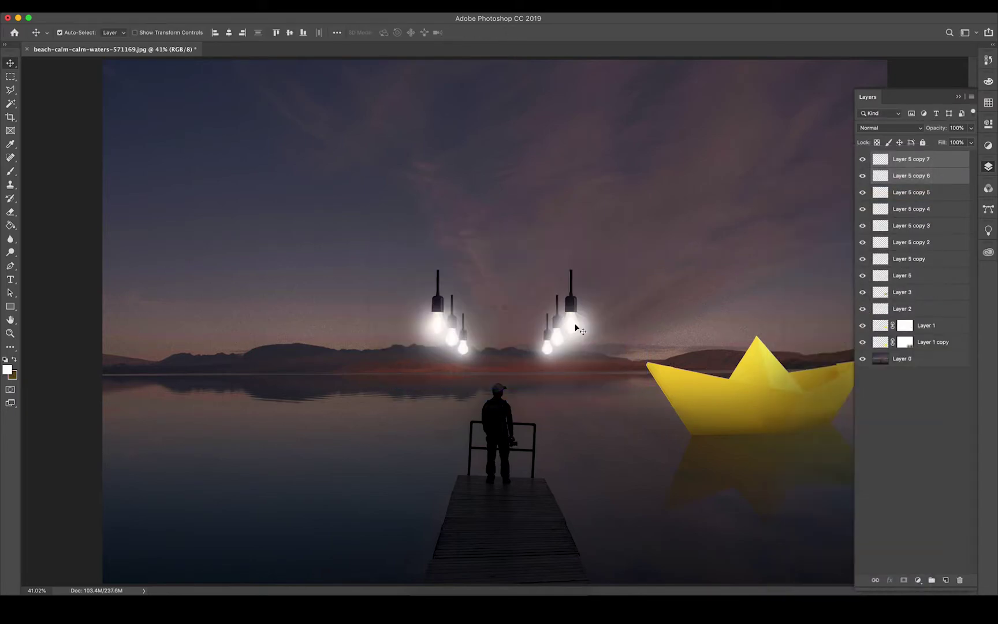
pyautogui.hotkey('ctrl', 't')
pyautogui.moveTo(574, 326); pyautogui.dragTo(596, 304)
pyautogui.press('Return')
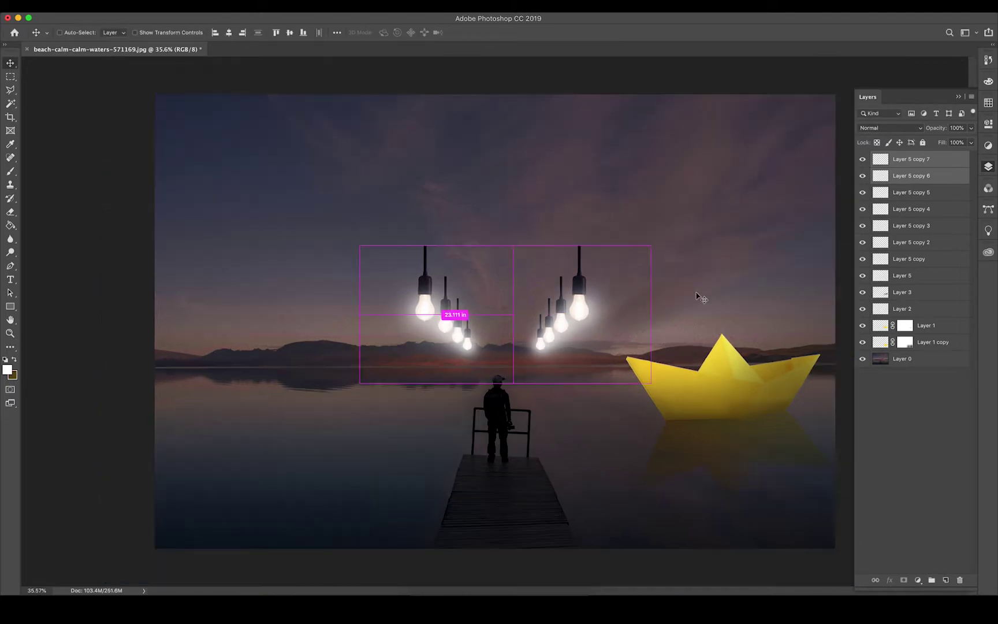
# Step: Duplicate the next bulb pair, enlarge it and place it higher and further out
pyautogui.rightClick(910, 168)
pyautogui.click(804, 193)
pyautogui.press('Return')
pyautogui.hotkey('ctrl', 't')
pyautogui.moveTo(655, 384); pyautogui.dragTo(750, 450)
pyautogui.moveTo(654, 329); pyautogui.dragTo(605, 278)
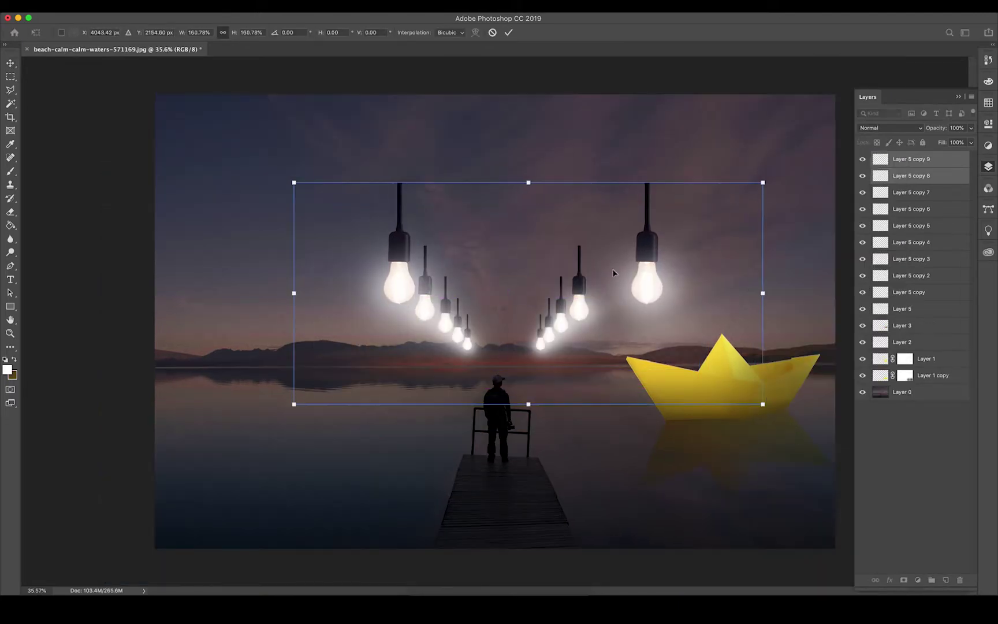
pyautogui.moveTo(764, 404); pyautogui.dragTo(728, 379)
pyautogui.moveTo(603, 267); pyautogui.dragTo(615, 281)
pyautogui.press('Return')
# Step: Add the outermost bulb pair, enlarged toward the top corners
pyautogui.rightClick(909, 169)
pyautogui.click(805, 193)
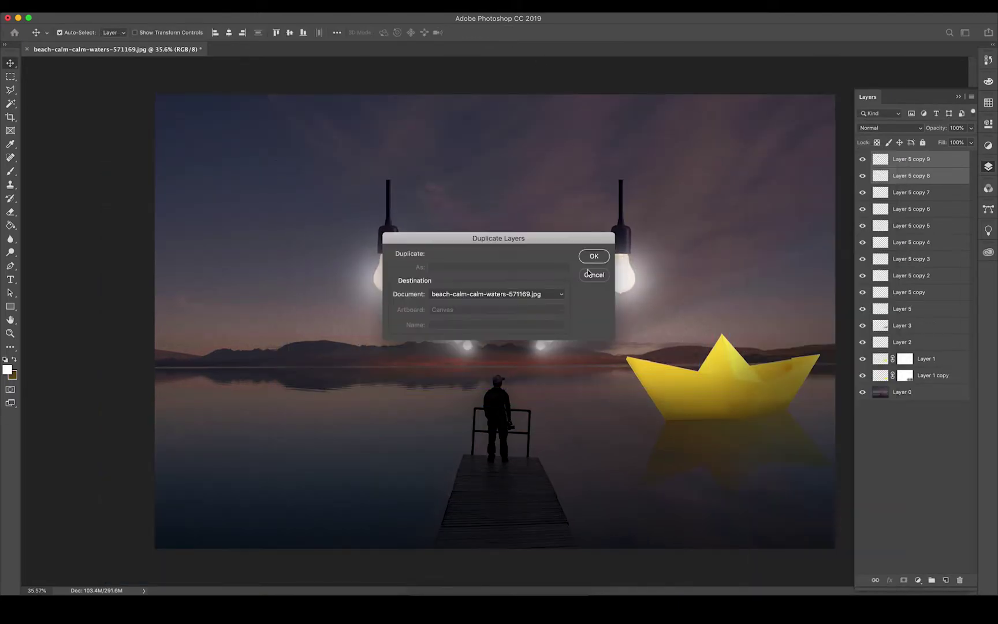
pyautogui.press('Return')
pyautogui.hotkey('ctrl', 't')
pyautogui.moveTo(729, 387)
pyautogui.mouseDown()
pyautogui.moveTo(856, 403)
pyautogui.moveTo(848, 388)
pyautogui.mouseUp()
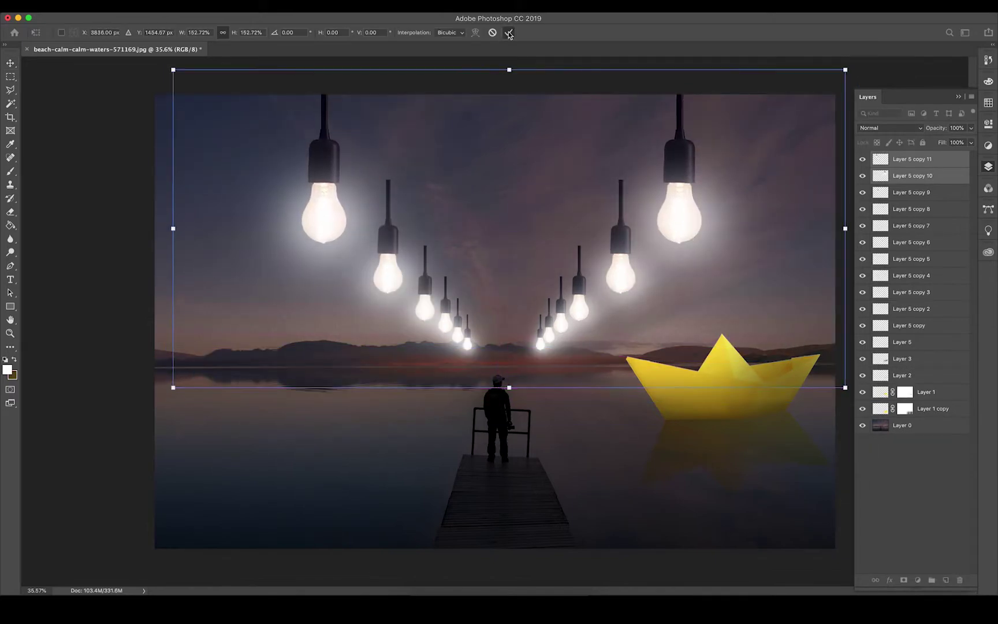
pyautogui.press('Return')
# Step: Reposition and resize the inner bulbs on Layer 5 copy 6 and copy 7
pyautogui.click(864, 259)
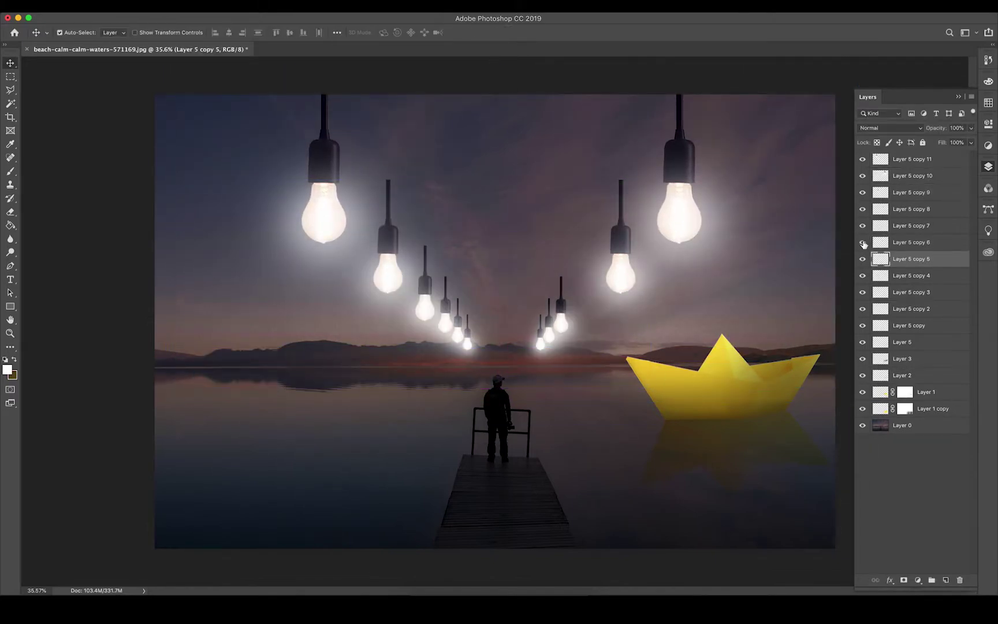
pyautogui.click(910, 242)
pyautogui.keyDown('shift'); pyautogui.click(910, 225); pyautogui.keyUp('shift')
pyautogui.hotkey('ctrl', 't')
pyautogui.moveTo(563, 306); pyautogui.dragTo(585, 313)
pyautogui.press('Return')
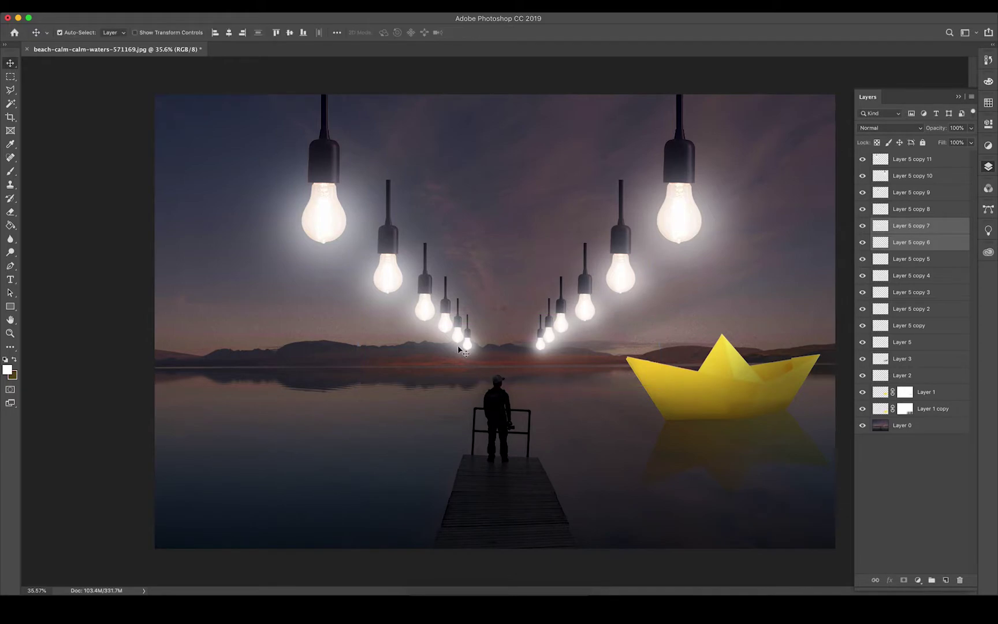
pyautogui.click(525, 437)
pyautogui.scroll(3, 537, 427)
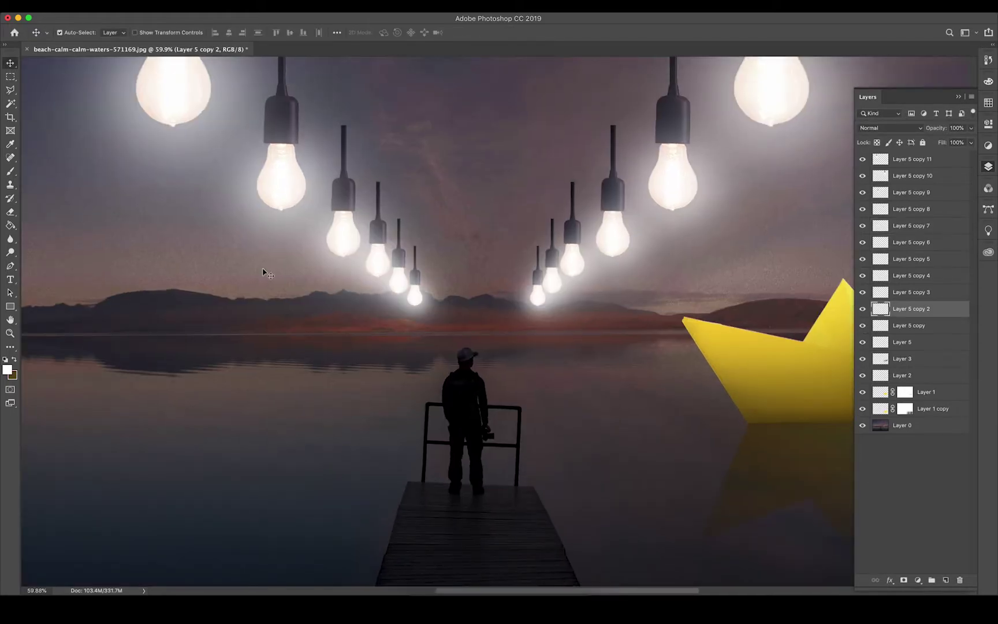
# Step: On a new lower layer, draw a thin pole from the railing and fill it black
pyautogui.click(920, 325)
pyautogui.hotkey('ctrl', 'shift', 'alt', 'n')
pyautogui.moveTo(921, 325); pyautogui.dragTo(928, 353)
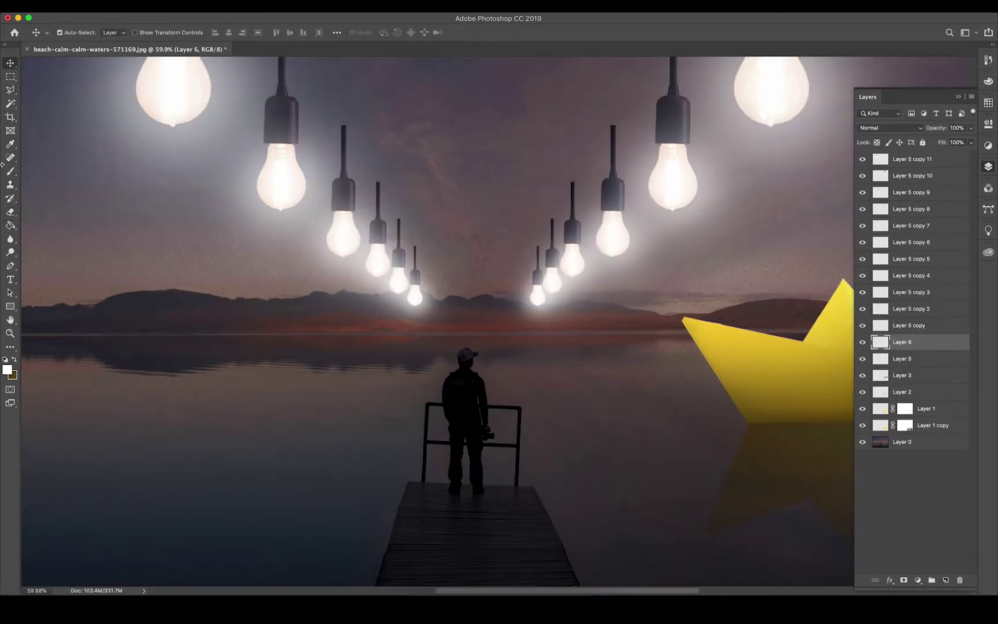
pyautogui.scroll(3, 12, 102)
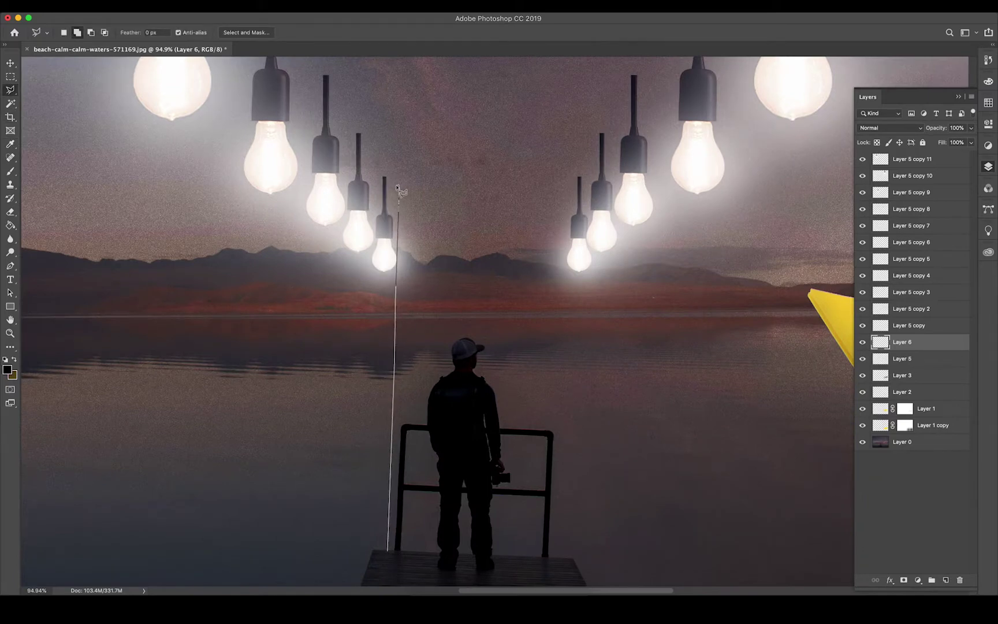
pyautogui.click(393, 556)
pyautogui.press('b')
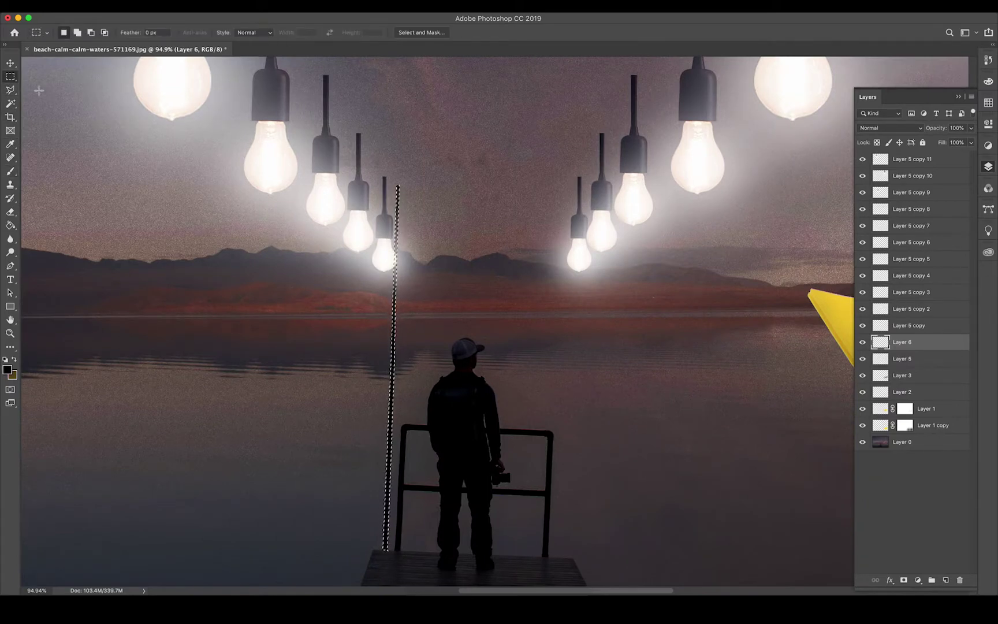
pyautogui.hotkey('ctrl', 'd')
# Step: Duplicate the pole layer and shift the copy right as the second pole
pyautogui.rightClick(917, 341)
pyautogui.click(837, 194)
pyautogui.press('Return')
pyautogui.press('v')
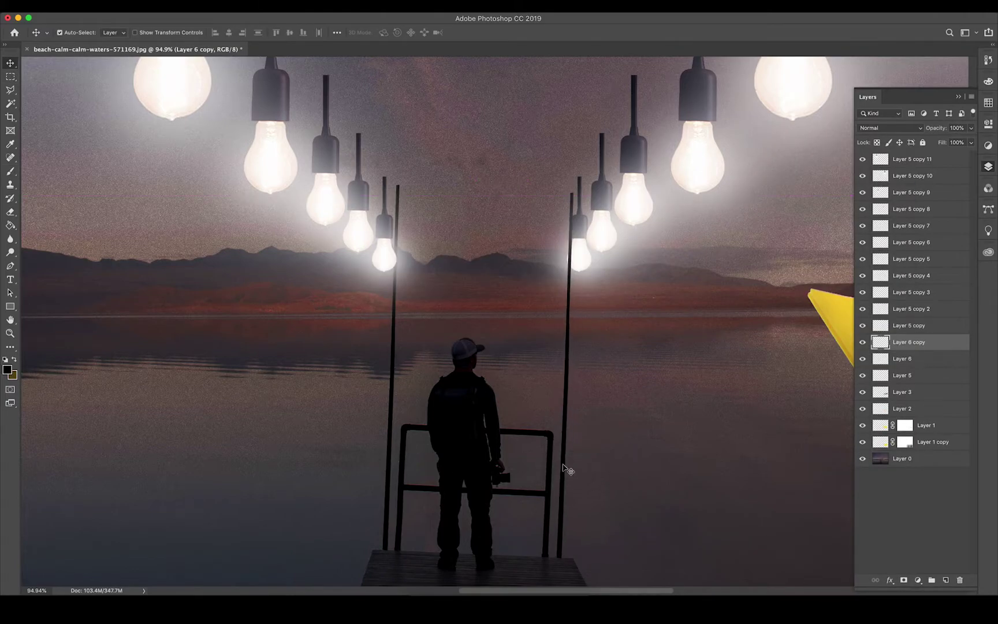
pyautogui.scroll(3, 564, 467)
pyautogui.scroll(3, 370, 452)
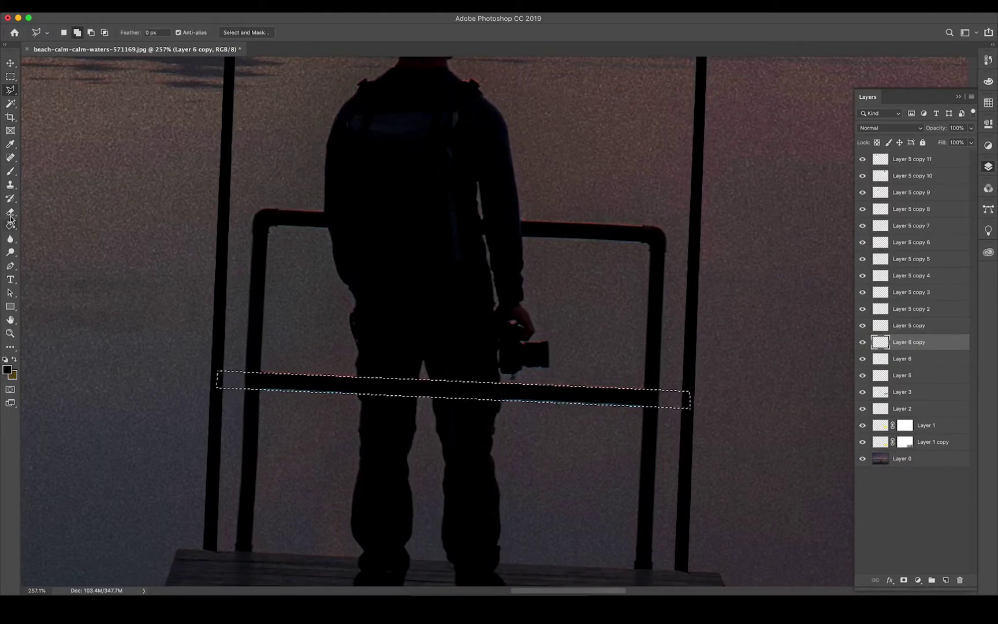
# Step: Add a crossbar between the poles and clean up the joints
pyautogui.hotkey('alt', ',')
pyautogui.hotkey('ctrl', 'd')
pyautogui.press('m')
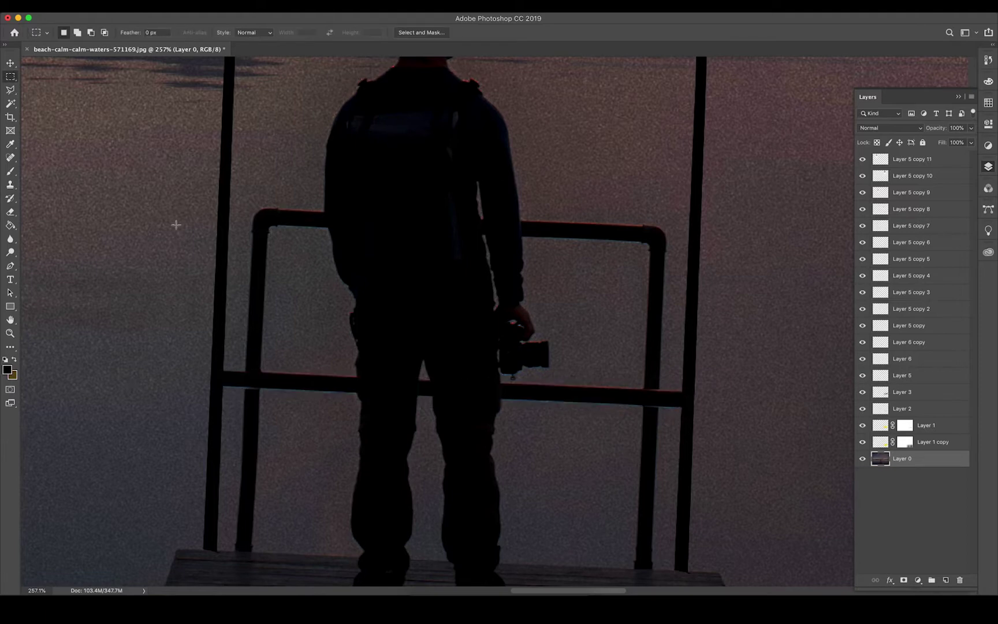
pyautogui.scroll(1, 176, 222)
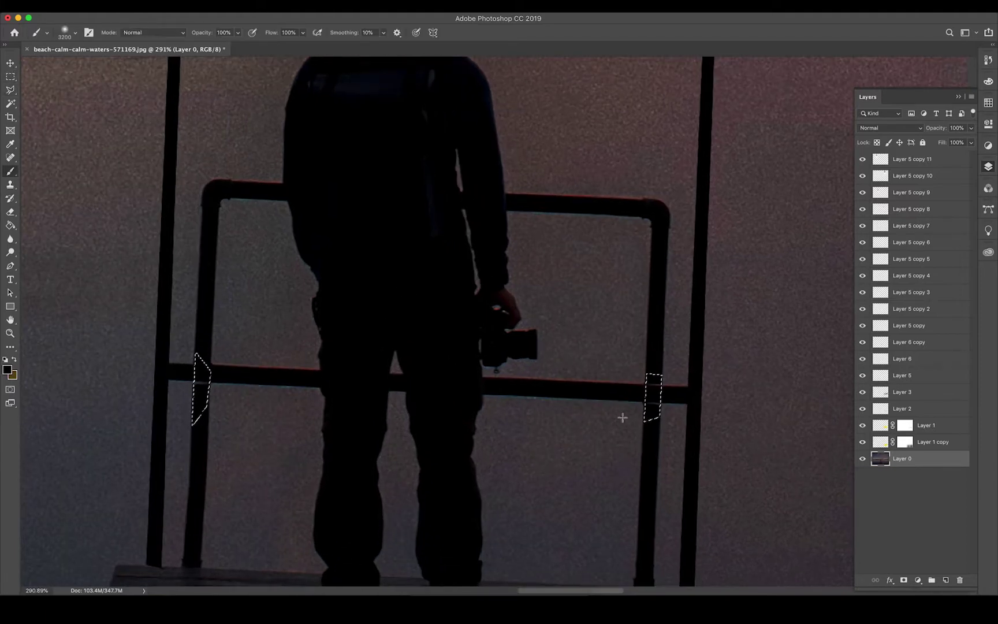
pyautogui.press('m')
pyautogui.scroll(-10, 622, 416)
pyautogui.scroll(-3, 644, 361)
pyautogui.scroll(2, 523, 430)
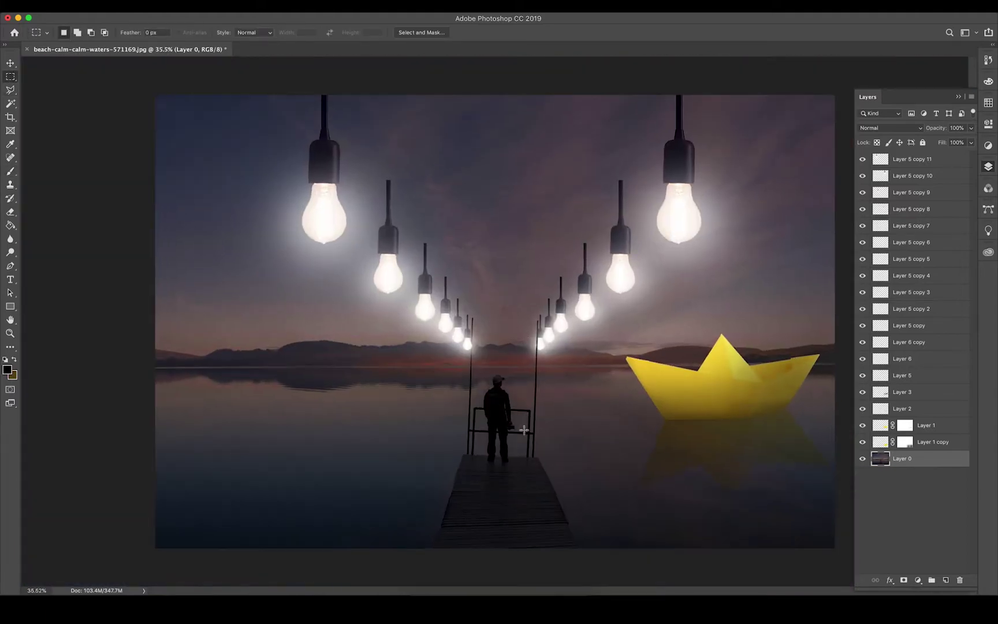
pyautogui.scroll(10, 523, 430)
# Step: Transform a copied railing patch onto the right pole and touch up the corner gap
pyautogui.press('l')
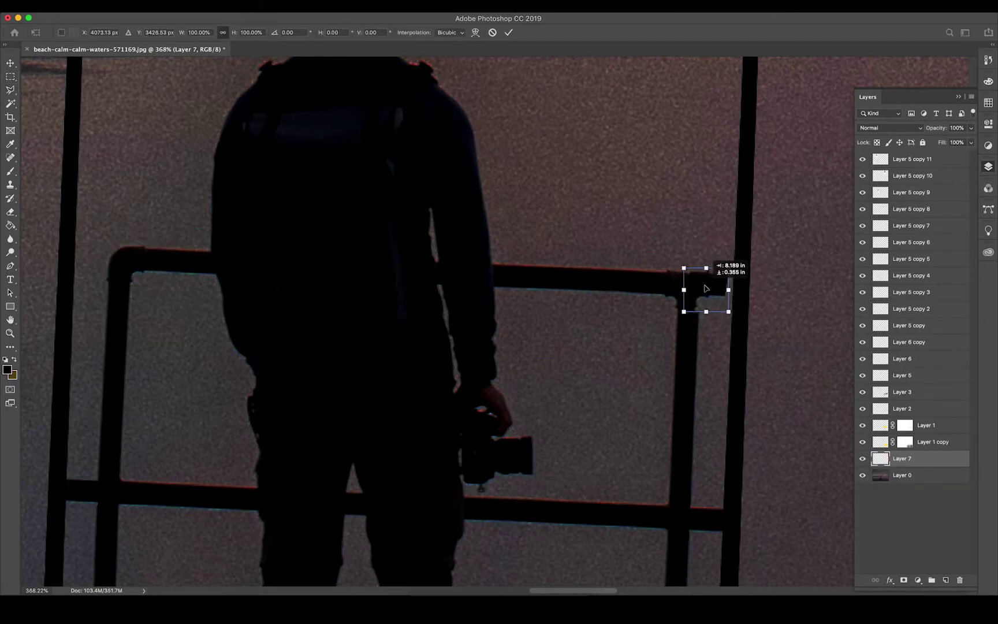
pyautogui.click(508, 33)
pyautogui.scroll(4, 733, 199)
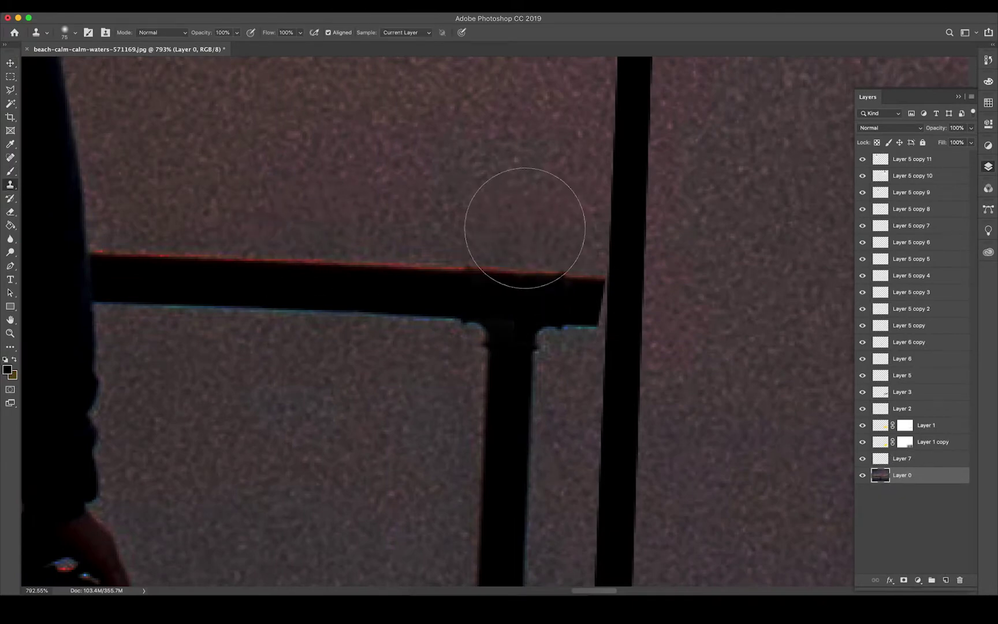
pyautogui.press('m')
pyautogui.click(587, 276)
pyautogui.click(10, 172)
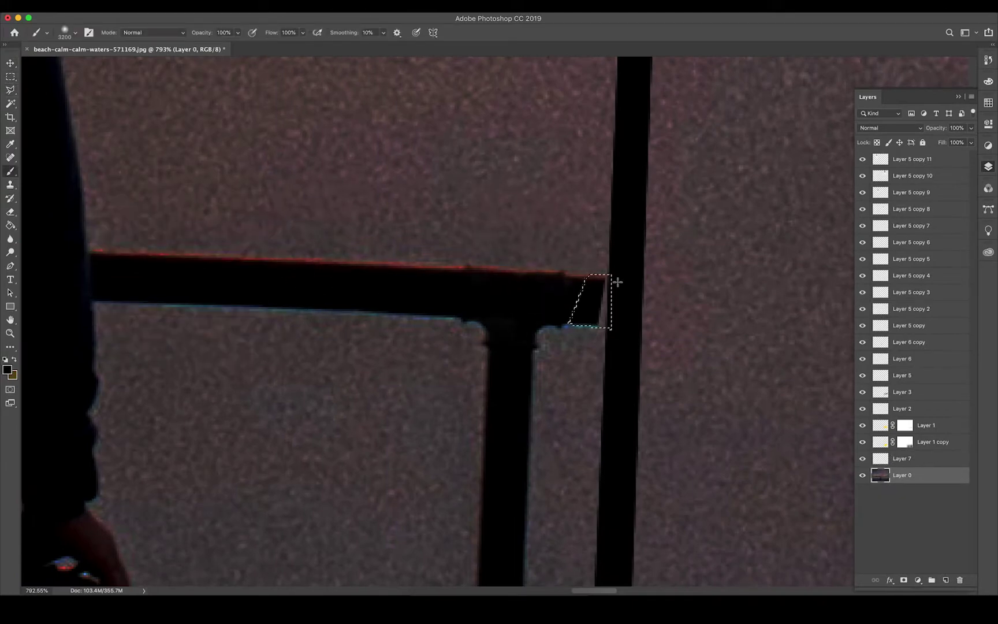
pyautogui.press('m')
pyautogui.scroll(-10, 566, 400)
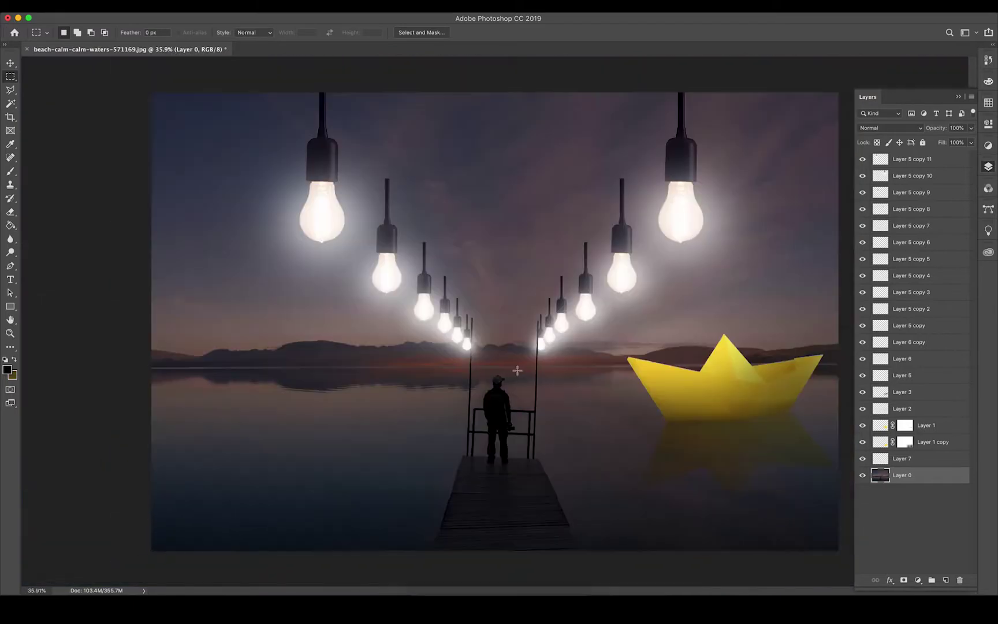
# Step: Move the smallest bulb layer, Layer 5, above Layer 6 copy in the stack
pyautogui.scroll(3, 570, 401)
pyautogui.moveTo(901, 375); pyautogui.dragTo(902, 342)
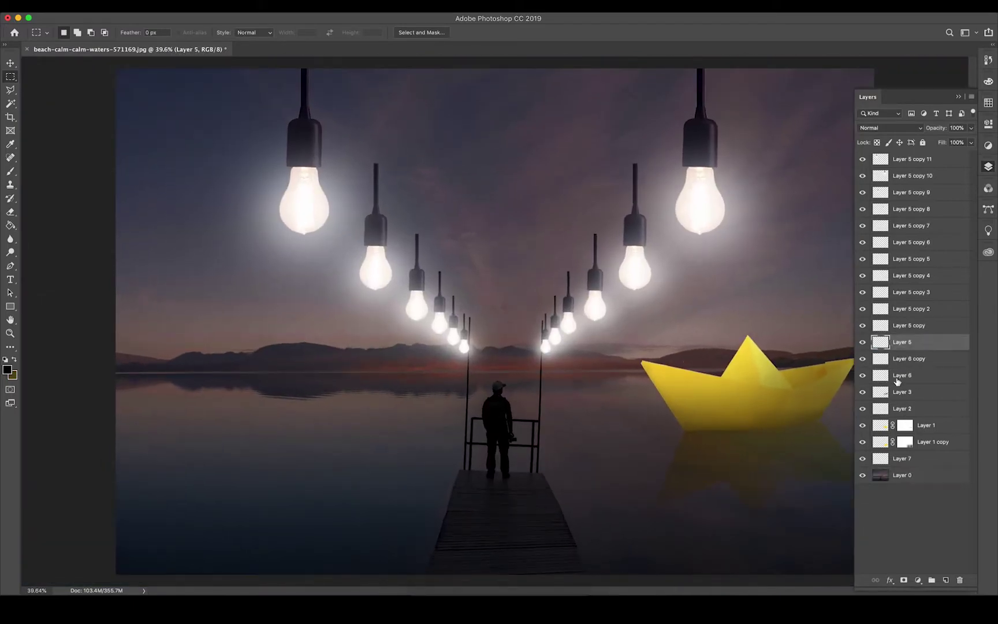
pyautogui.click(11, 64)
pyautogui.click(862, 325)
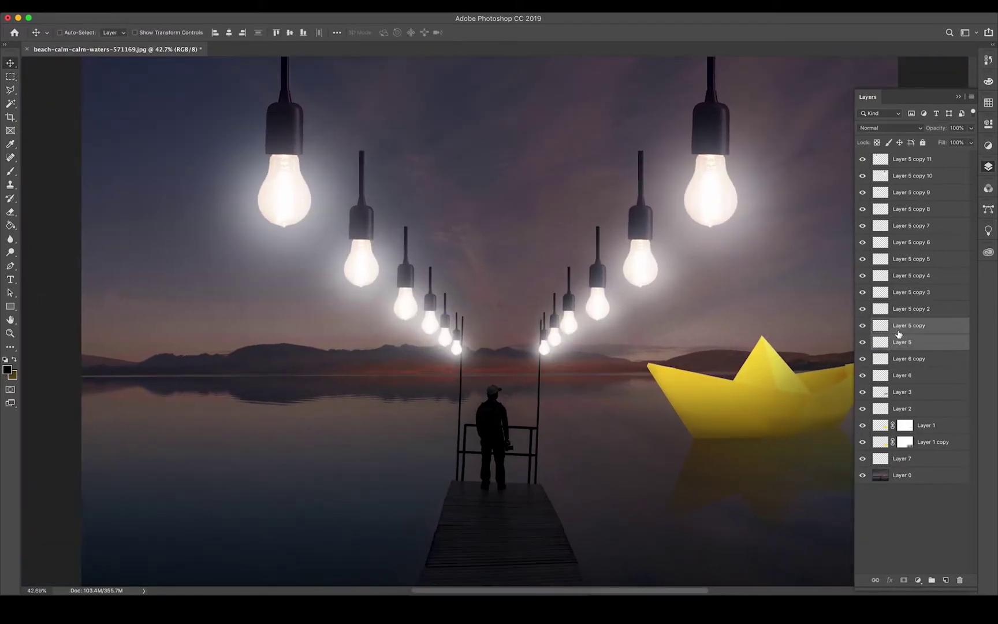
# Step: Transform the middle bulb pair, Layer 5 copy 4 and copy 5, into even positions
pyautogui.click(911, 309)
pyautogui.keyDown('shift'); pyautogui.click(911, 292); pyautogui.keyUp('shift')
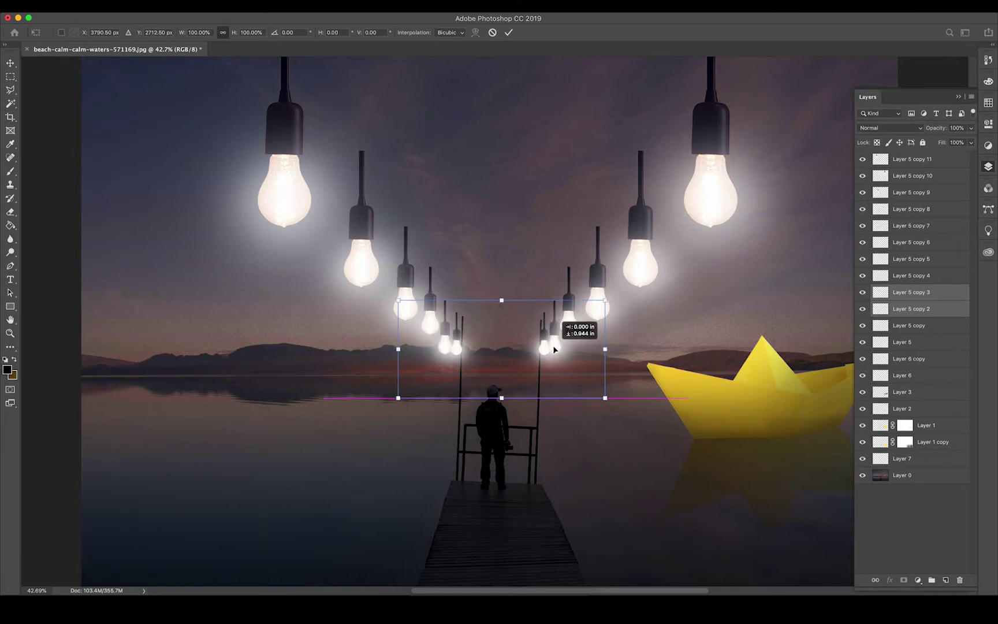
pyautogui.click(923, 275)
pyautogui.keyDown('shift'); pyautogui.click(924, 259); pyautogui.keyUp('shift')
pyautogui.hotkey('ctrl', 't')
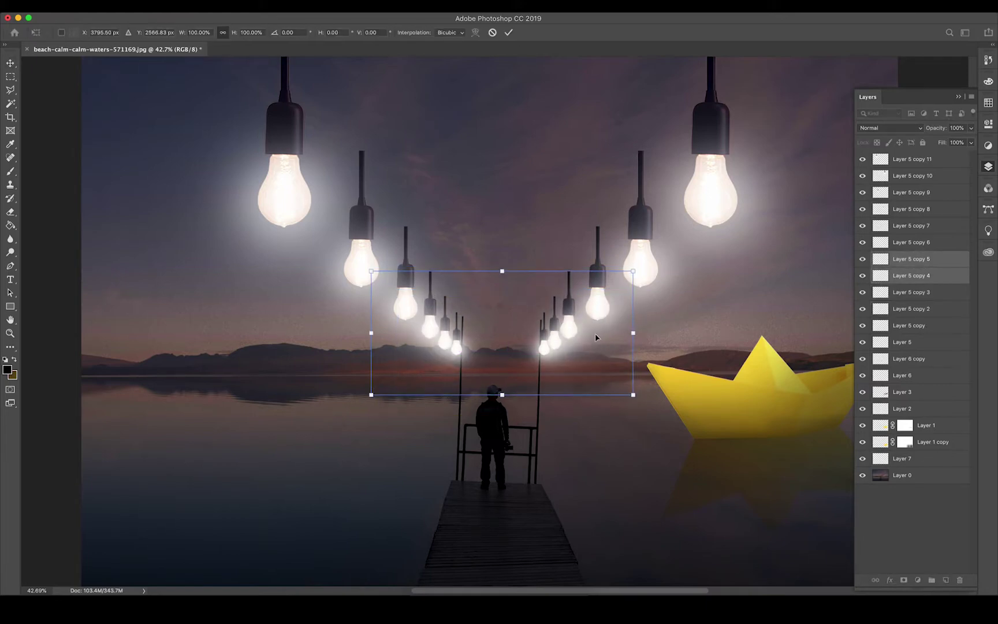
pyautogui.press('Return')
pyautogui.hotkey('ctrl', '0')
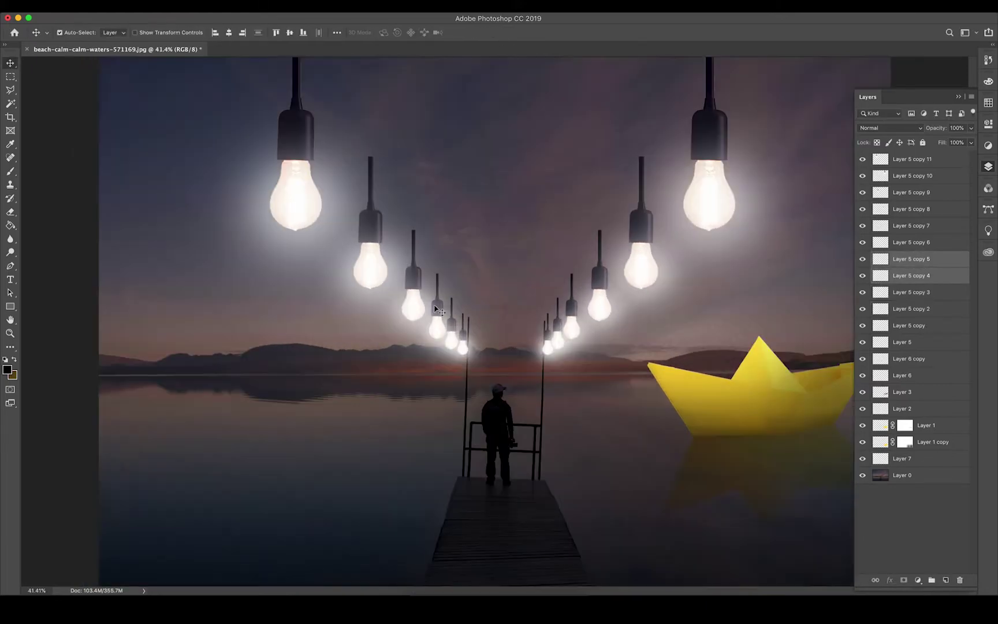
pyautogui.click(924, 476)
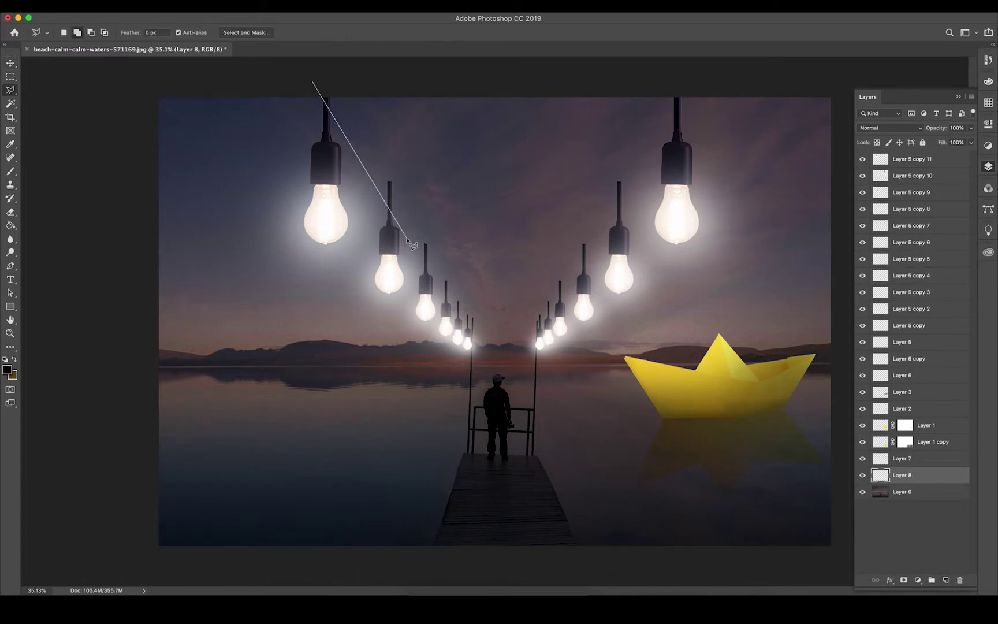
# Step: Outline the left wire, fill it black, and move its layer to the top
pyautogui.scroll(3, 416, 234)
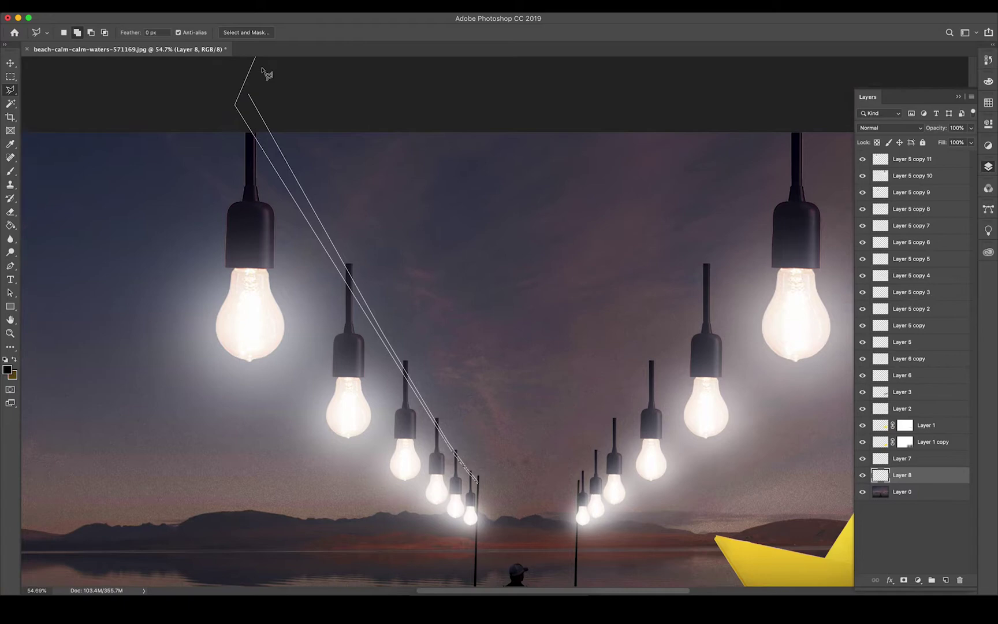
pyautogui.click(254, 58)
pyautogui.hotkey('alt', 'BackSpace')
pyautogui.hotkey('ctrl', 'd')
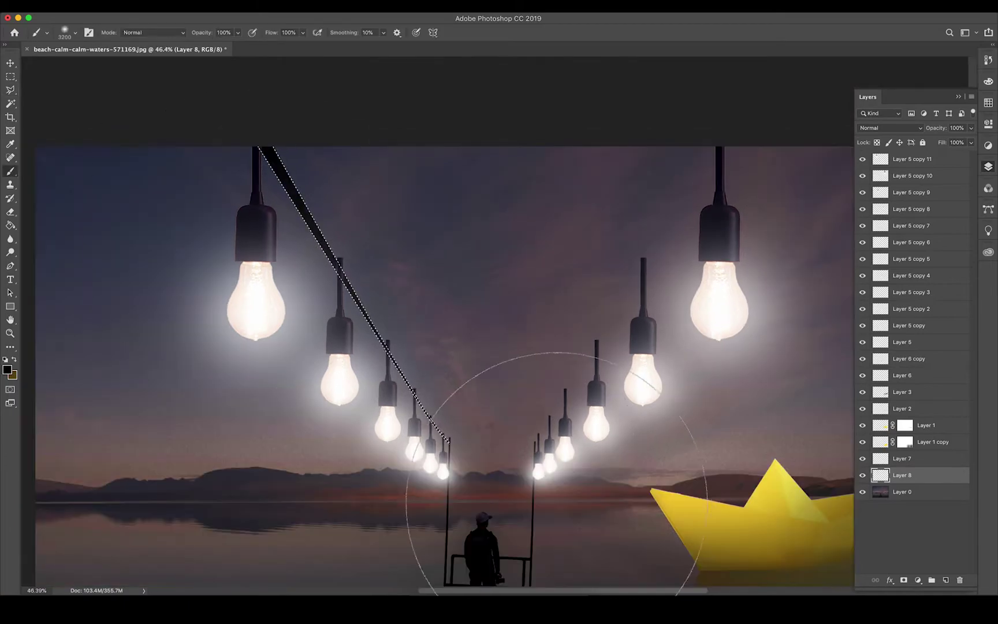
pyautogui.press('m')
pyautogui.hotkey('ctrl', '1')
pyautogui.hotkey('ctrl', 'shift', ']')
pyautogui.hotkey('ctrl', '0')
# Step: Zoom in on the left bulbs and select the bulb layers along the wire
pyautogui.scroll(3, 369, 263)
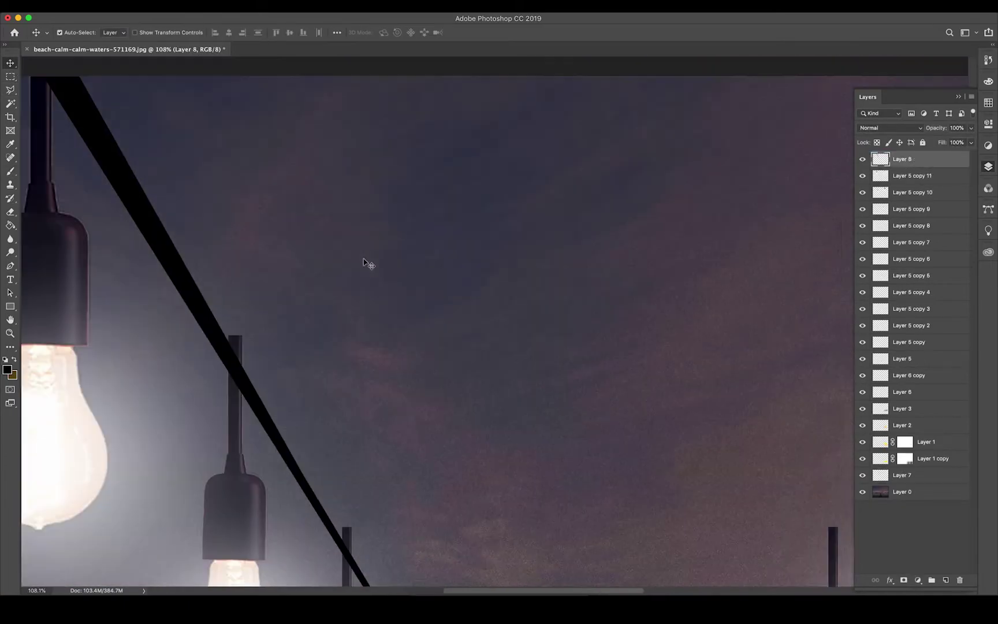
pyautogui.press('v')
pyautogui.scroll(3, 76, 425)
pyautogui.hotkey('alt', '[')
pyautogui.hotkey('alt', '[')
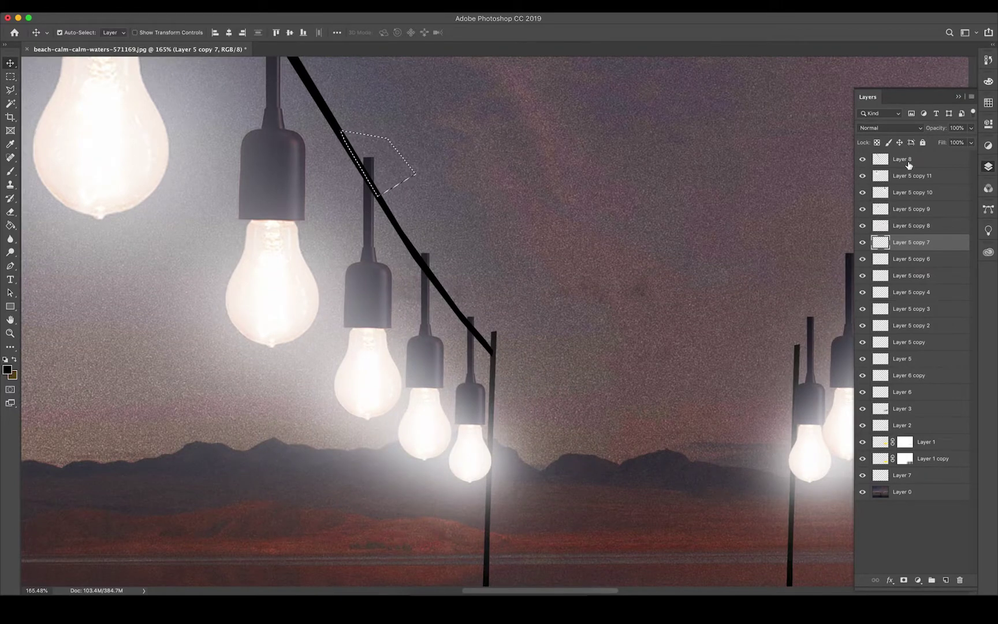
pyautogui.click(370, 286)
pyautogui.click(909, 276)
pyautogui.scroll(1, 534, 262)
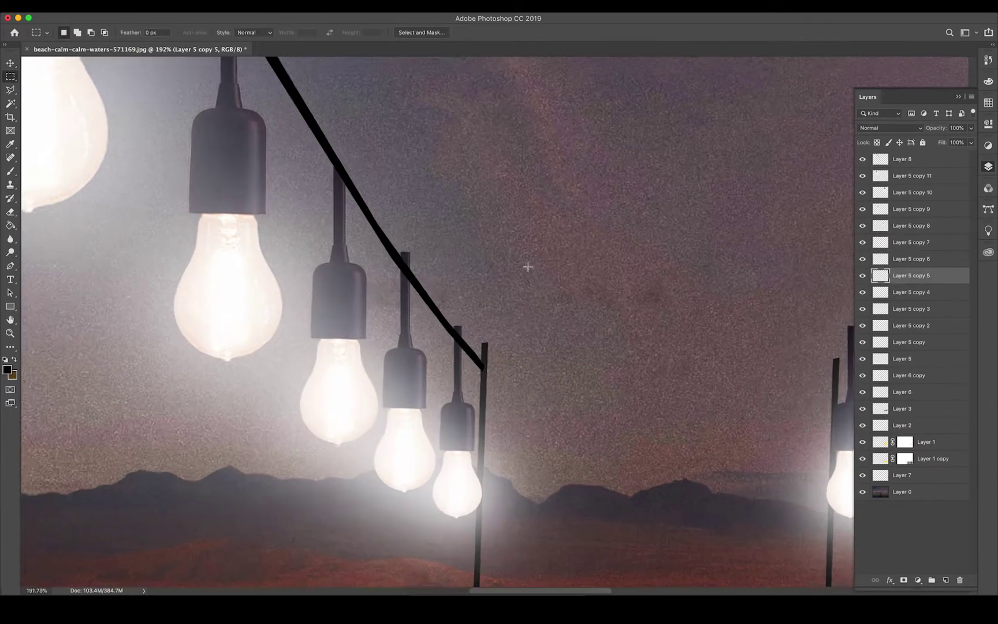
pyautogui.hotkey('ctrl', 'd')
pyautogui.press('l')
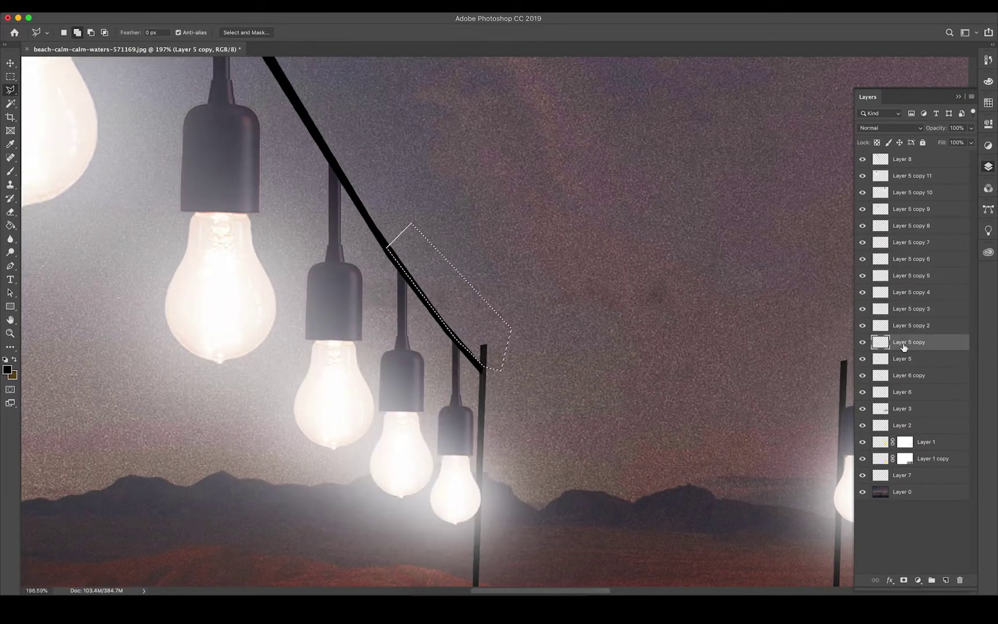
pyautogui.click(909, 397)
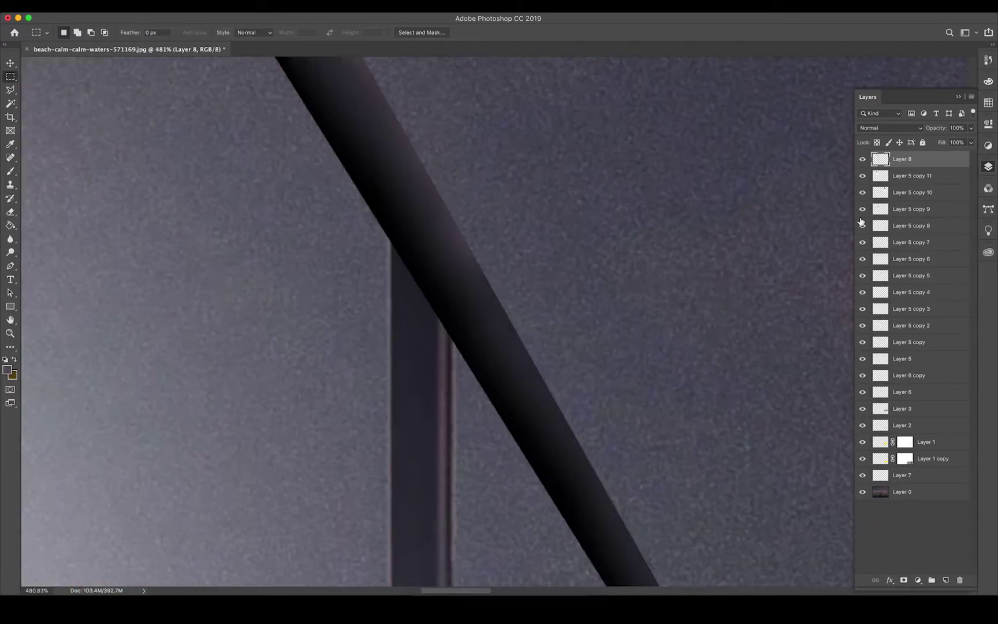
# Step: Paint over the left post top on Layer 8 so it blends into the wire
pyautogui.click(911, 208)
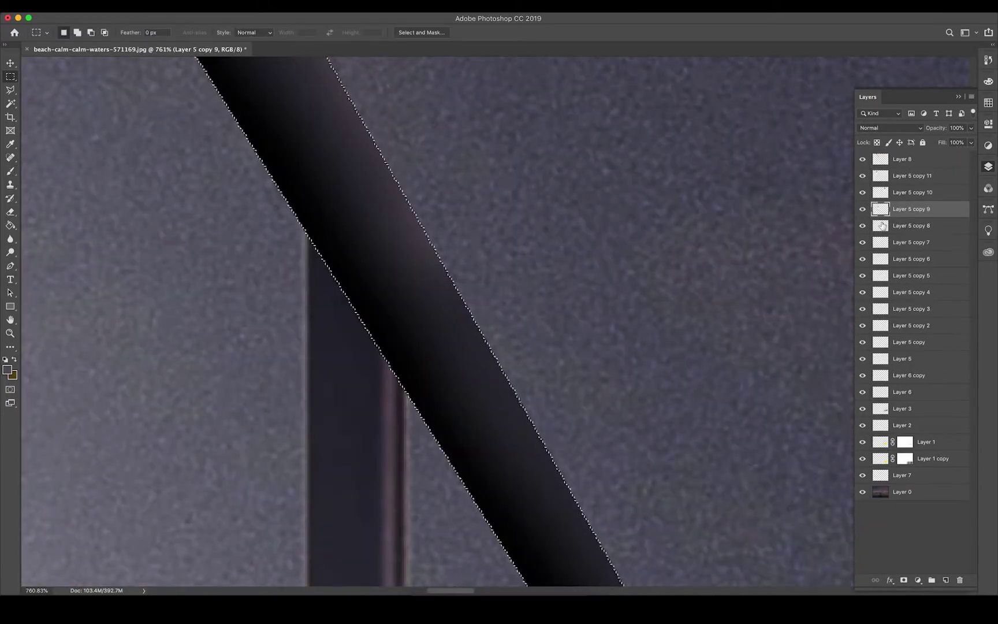
pyautogui.click(902, 158)
pyautogui.press('b')
pyautogui.moveTo(341, 305)
pyautogui.mouseDown()
pyautogui.moveTo(359, 385)
pyautogui.moveTo(354, 367)
pyautogui.mouseUp()
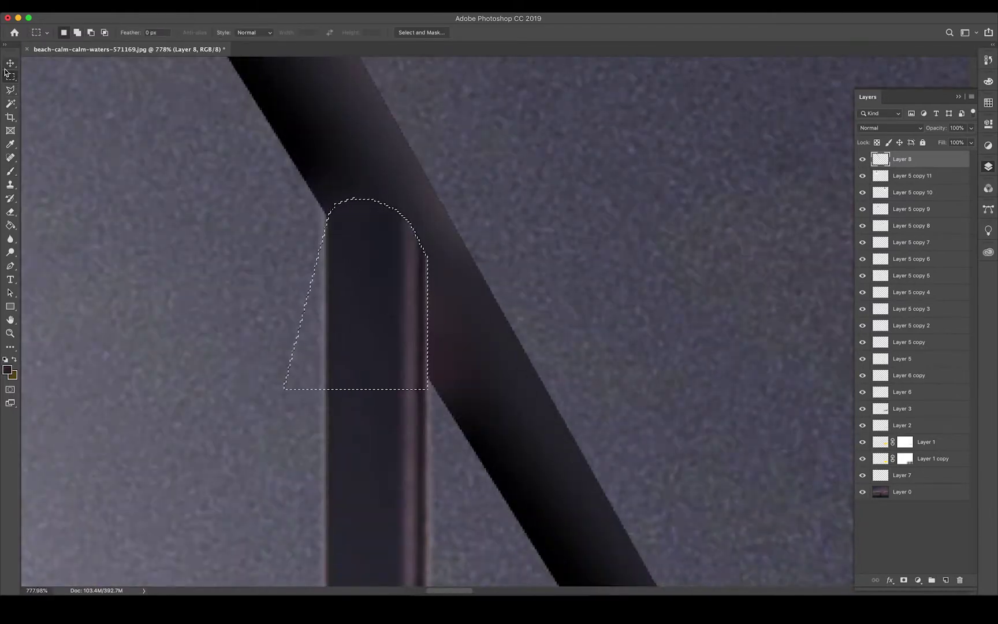
pyautogui.press('Return')
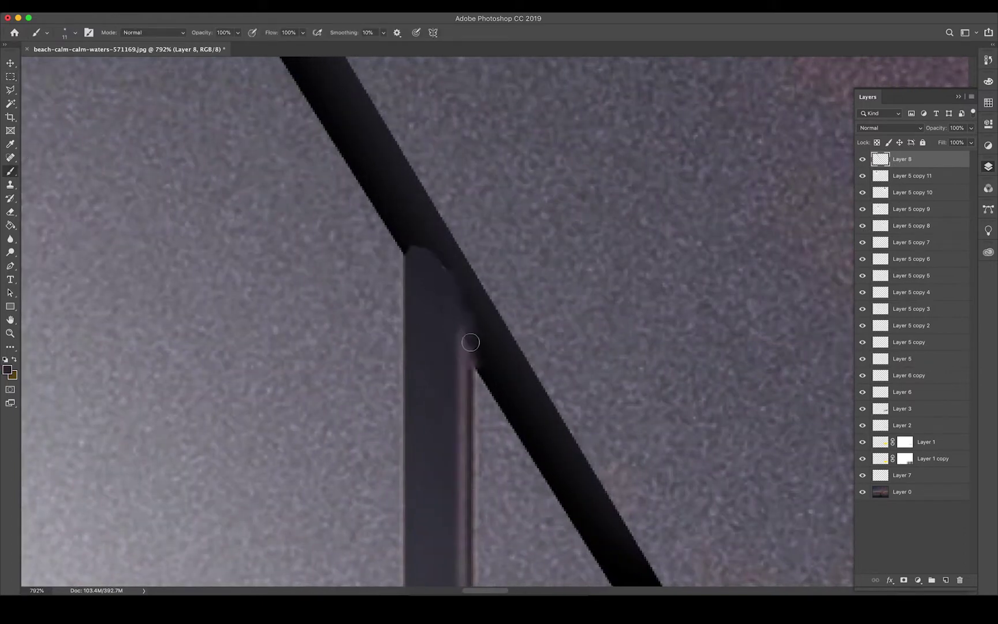
pyautogui.hotkey('ctrl', '0')
# Step: Begin lasso-outlining the right-hand wire along the right row of bulbs
pyautogui.click(12, 87)
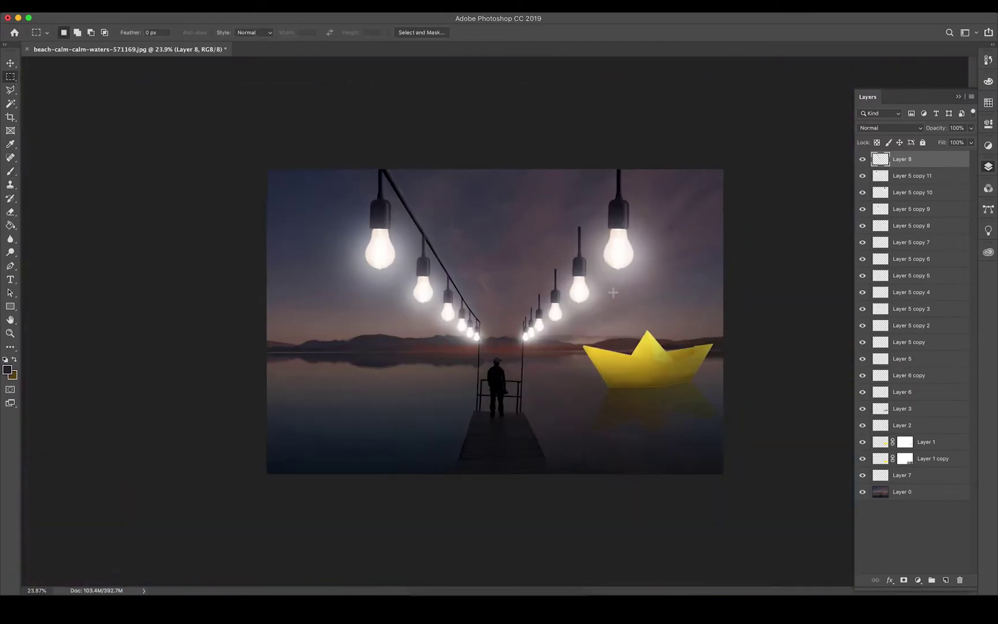
pyautogui.scroll(5, 441, 262)
pyautogui.hotkey('shift', 'l')
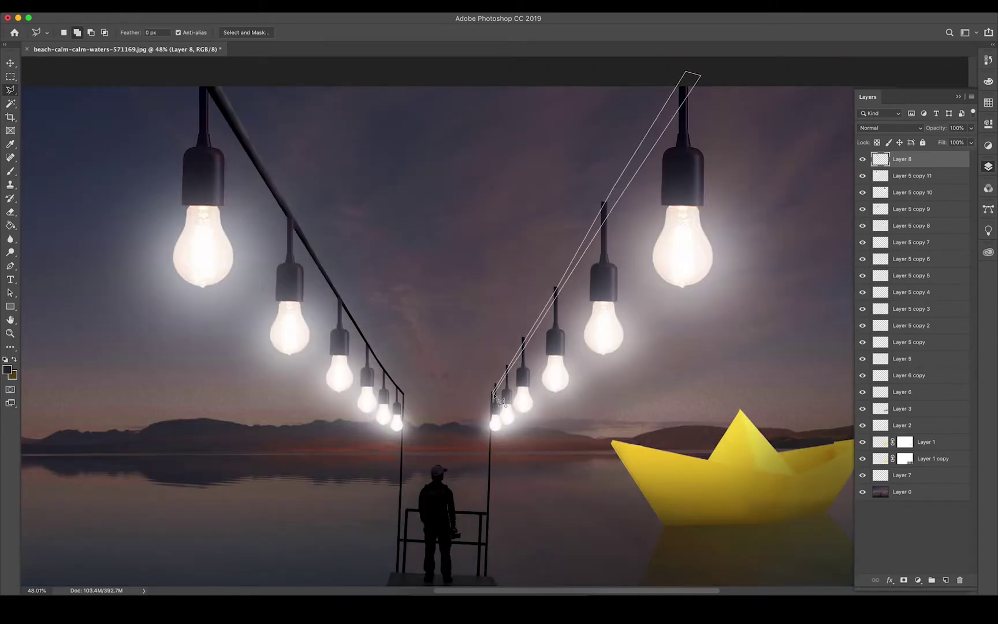
pyautogui.press('v')
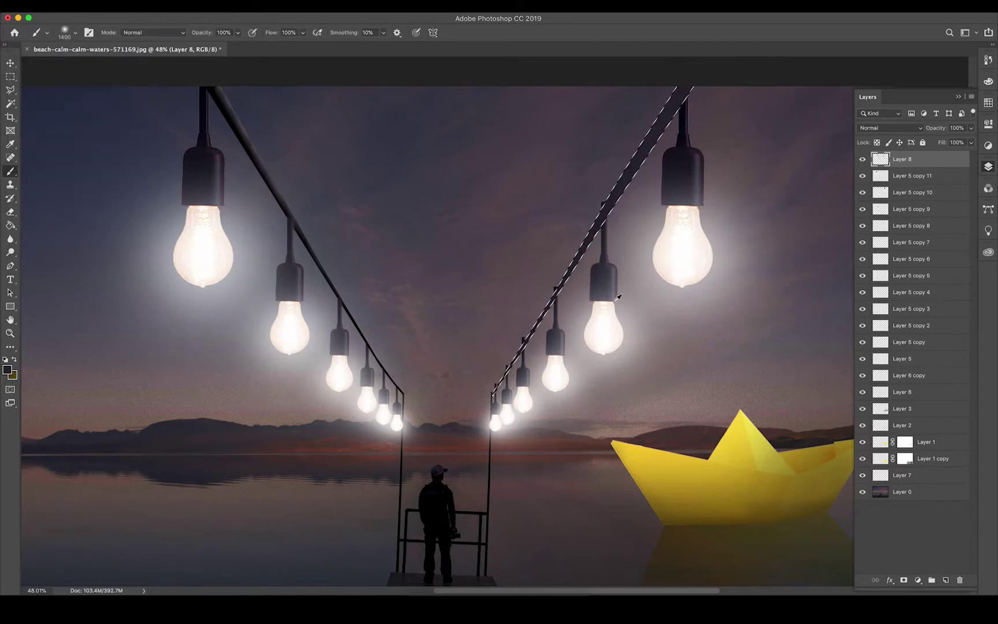
pyautogui.scroll(5, 751, 203)
# Step: Delete the stem tip above the wire on the first right-row bulb layer
pyautogui.click(820, 347)
pyautogui.press('l')
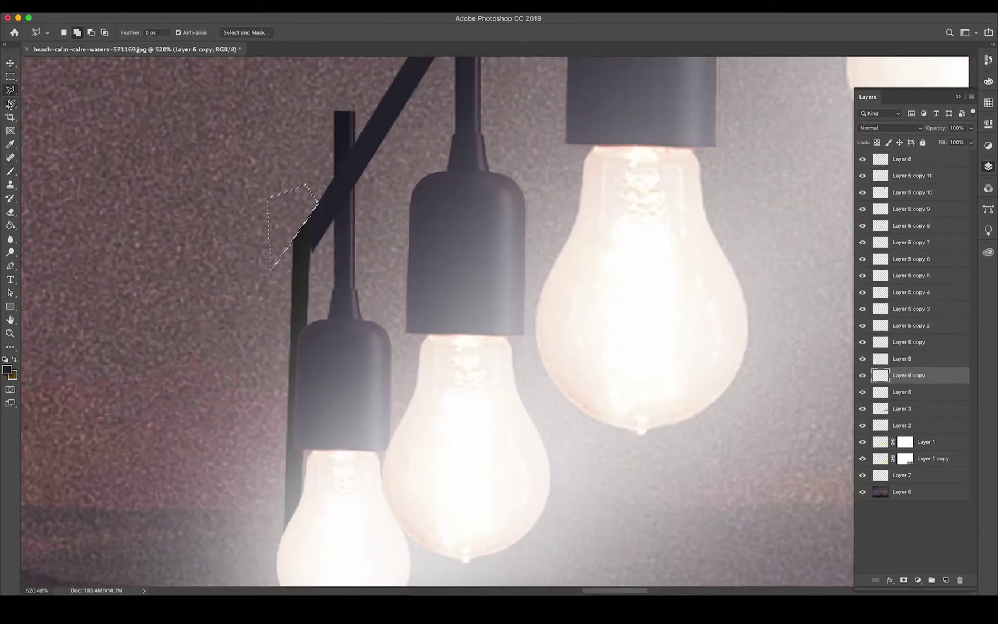
pyautogui.hotkey('ctrl', 'd')
pyautogui.hotkey('alt', '.')
pyautogui.press('m')
pyautogui.scroll(1, 209, 156)
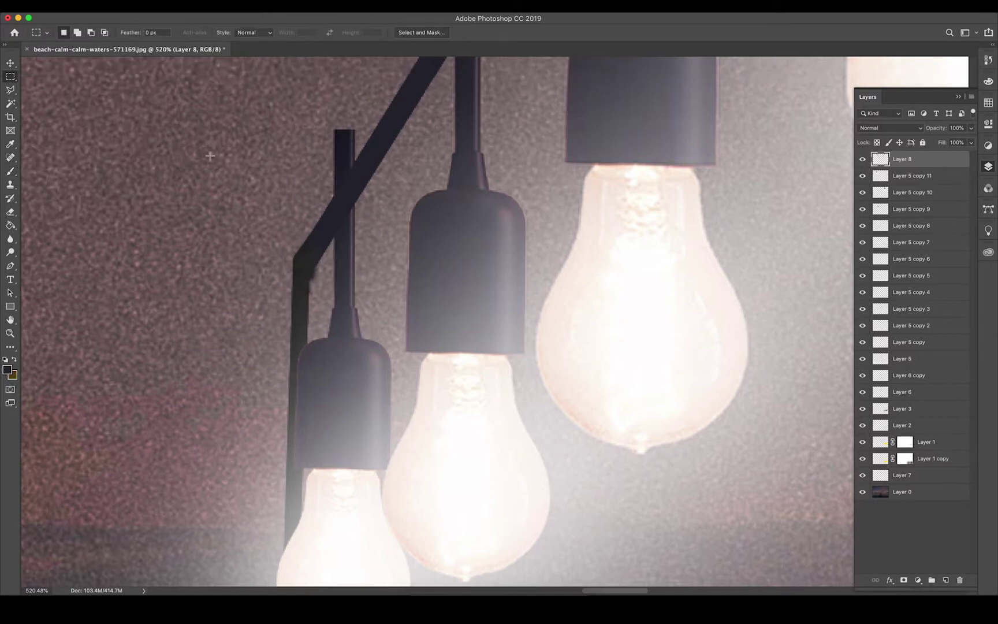
# Step: Trim the stem tips above the wire on the next bulb layers, including Layer 5
pyautogui.keyDown('ctrl'); pyautogui.click(344, 205); pyautogui.keyUp('ctrl')
pyautogui.press('l')
pyautogui.press('Escape')
pyautogui.press('m')
pyautogui.hotkey('alt', '.')
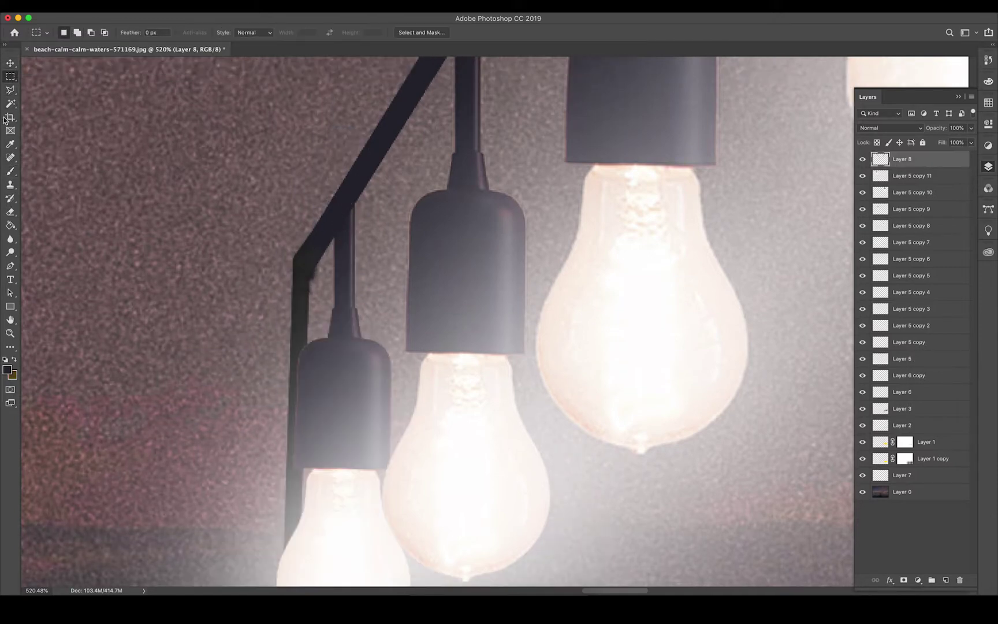
pyautogui.scroll(5, 343, 242)
pyautogui.keyDown('ctrl'); pyautogui.click(462, 276); pyautogui.keyUp('ctrl')
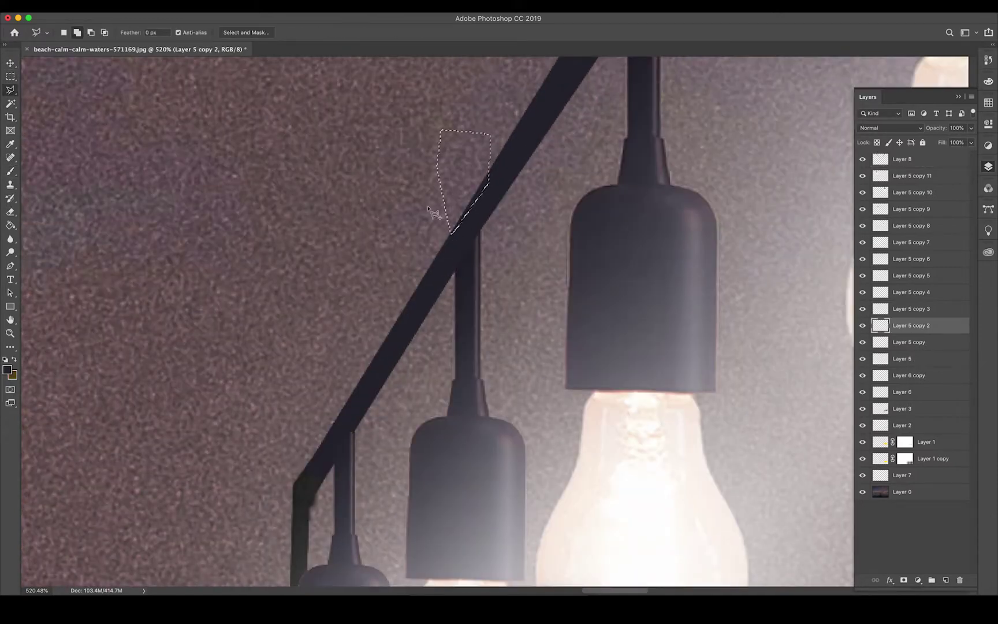
pyautogui.hotkey('ctrl', 'd')
pyautogui.hotkey('alt', '.')
# Step: Sample the wire colour and paint over the bulb stem edges on Layer 8
pyautogui.press('i')
pyautogui.scroll(1, 471, 251)
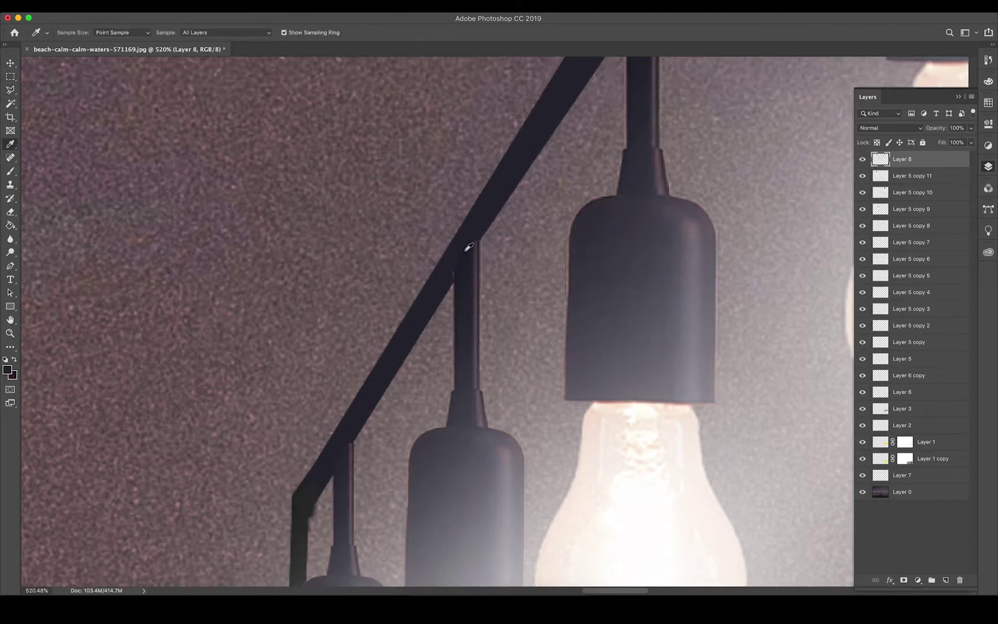
pyautogui.press('b')
pyautogui.scroll(1, 469, 247)
pyautogui.scroll(-2, 468, 246)
pyautogui.press('m')
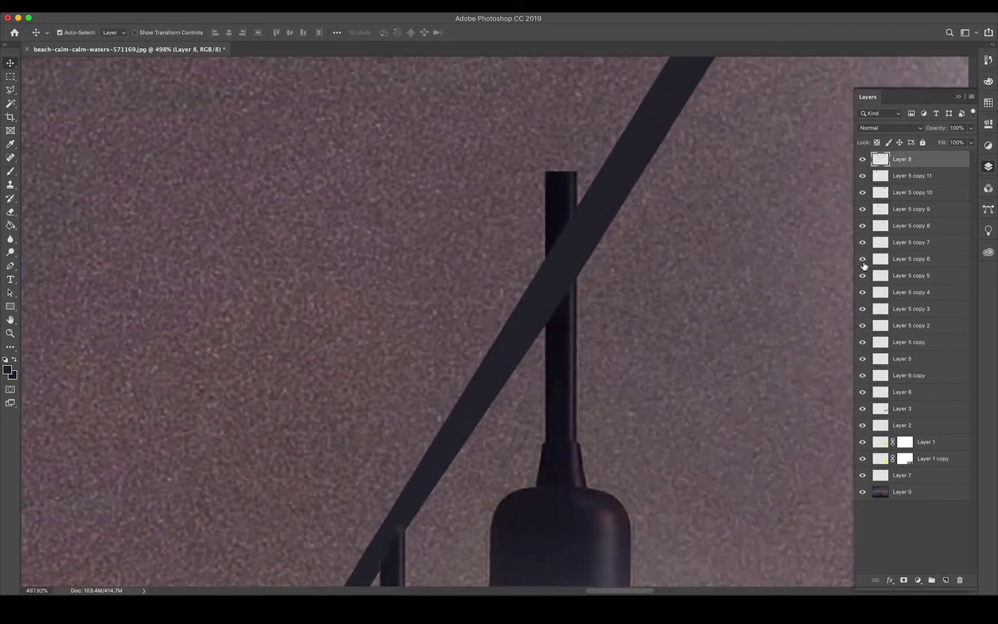
pyautogui.keyDown('ctrl'); pyautogui.click(579, 225); pyautogui.keyUp('ctrl')
pyautogui.hscroll(5, 195, 157)
pyautogui.hotkey('alt', '.')
pyautogui.press('b')
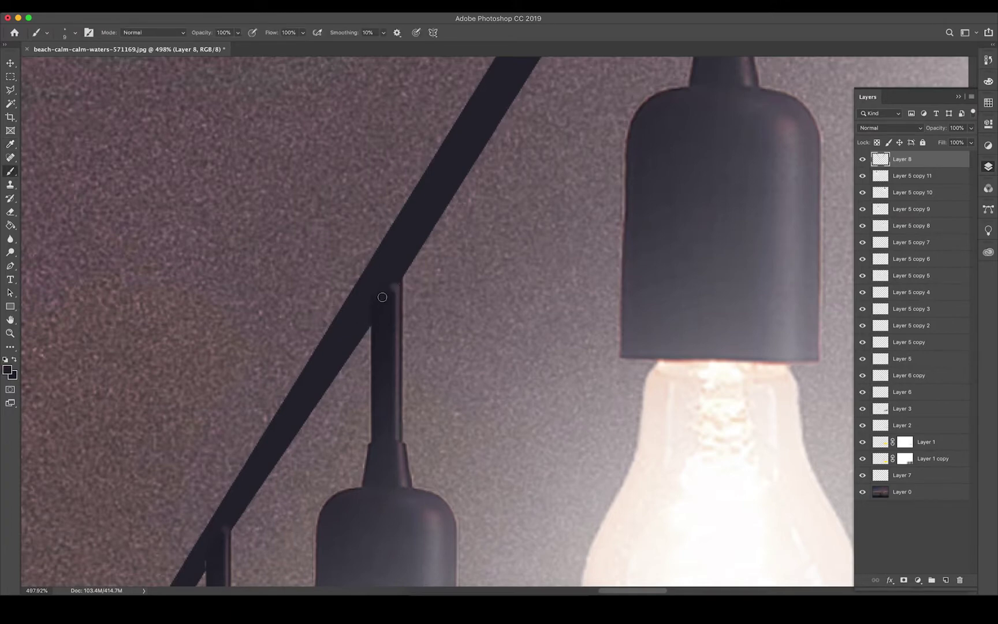
pyautogui.hotkey('ctrl', '0')
# Step: Redo a remaining stem-tip cut, then return to wire layer Layer 8
pyautogui.scroll(3, 666, 200)
pyautogui.scroll(3, 466, 258)
pyautogui.scroll(3, 465, 258)
pyautogui.click(11, 91)
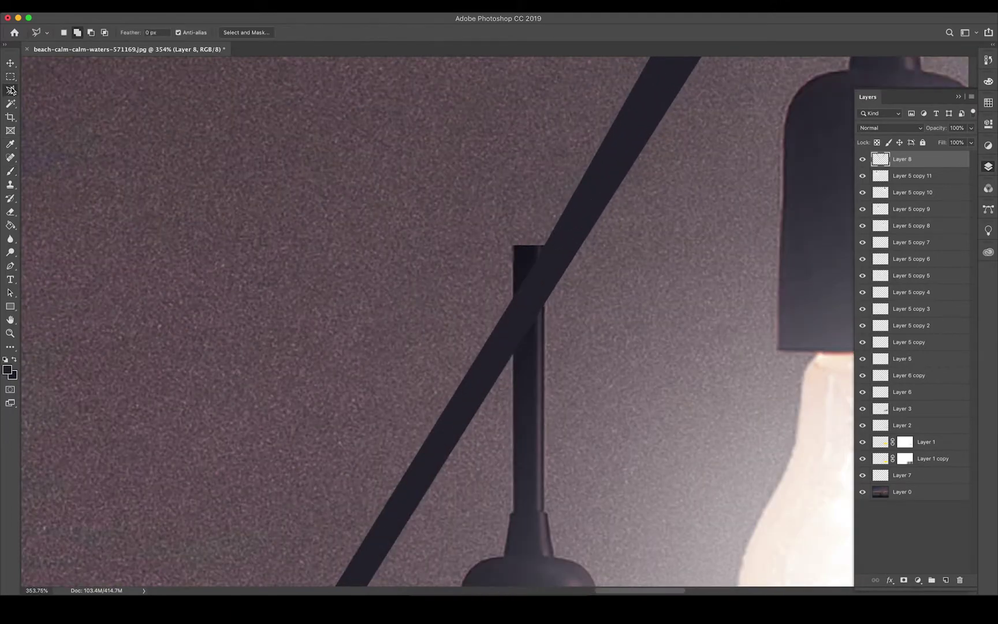
pyautogui.hotkey('ctrl', 'z')
pyautogui.press('l')
pyautogui.hotkey('alt', '.')
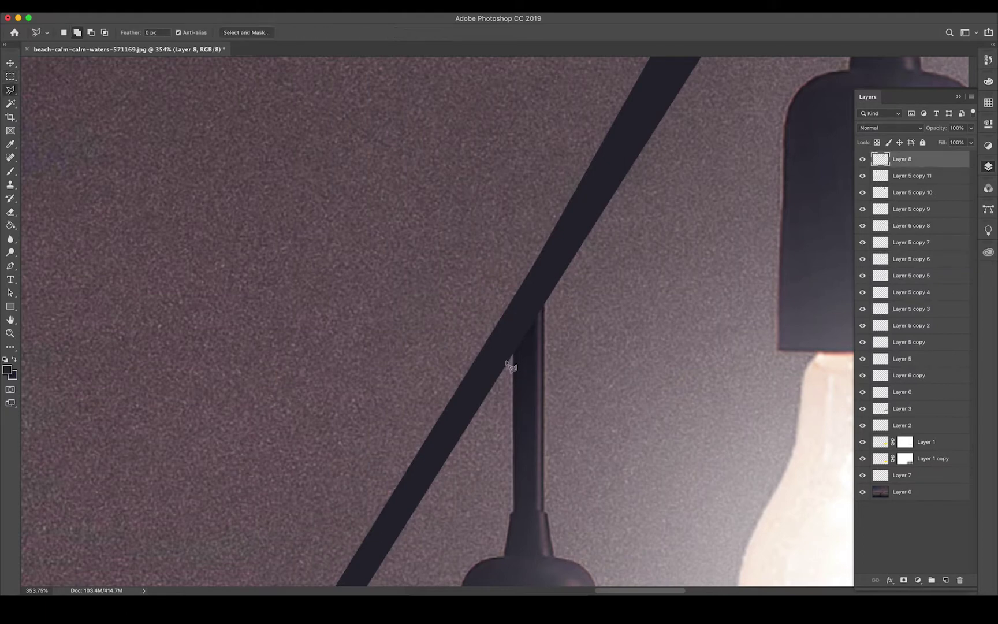
pyautogui.click(11, 171)
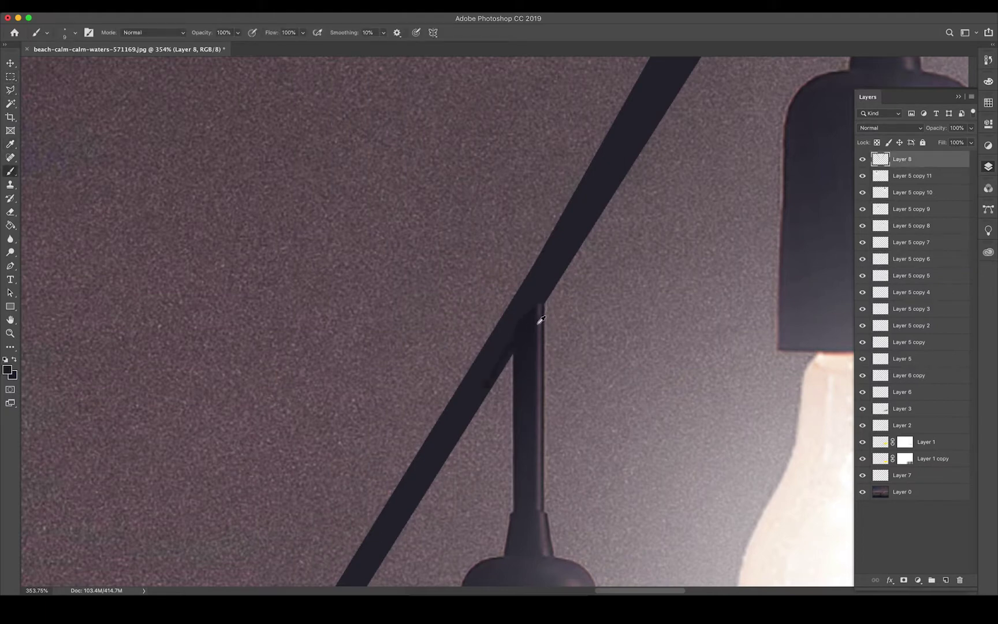
pyautogui.scroll(-3, 505, 362)
pyautogui.scroll(2, 504, 362)
# Step: Outline the right wire on Layer 8 and fill it with the dark wire colour
pyautogui.press('l')
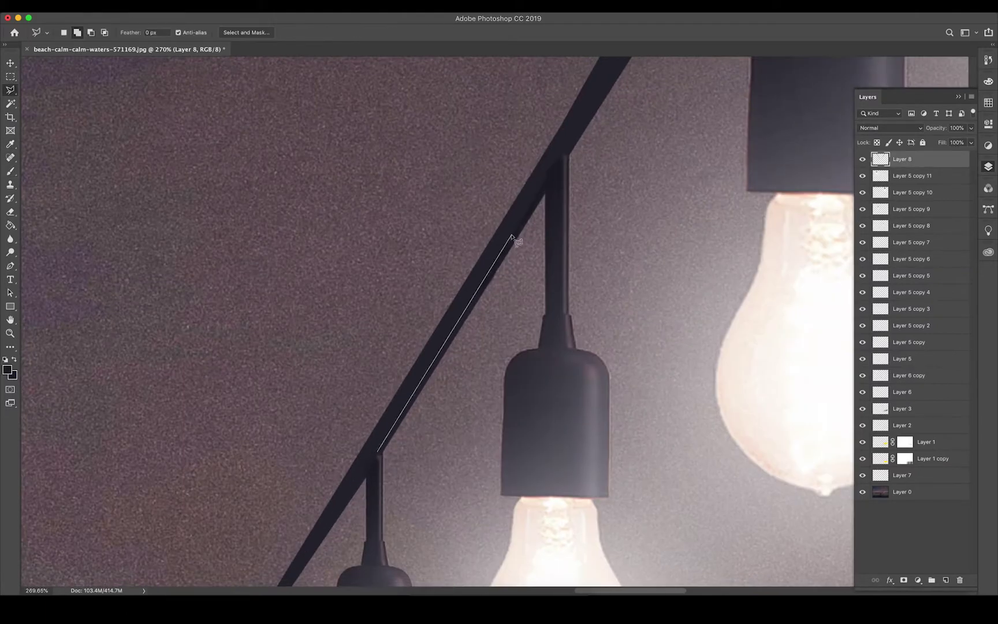
pyautogui.hotkey('ctrl', 'shift', 'd')
pyautogui.click(11, 171)
pyautogui.scroll(-3, 598, 223)
pyautogui.scroll(1, 599, 222)
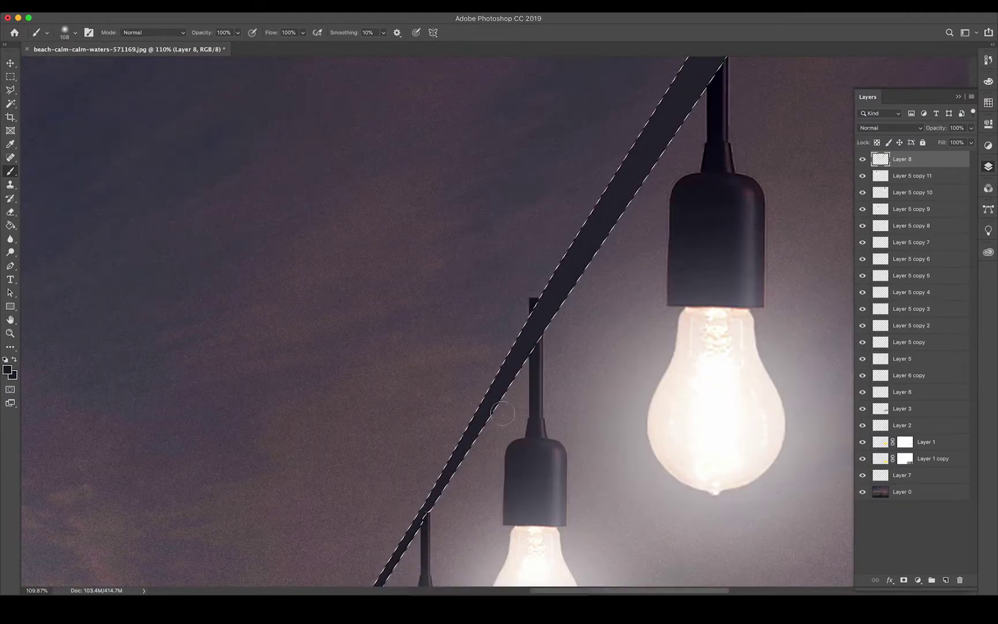
pyautogui.scroll(1, 599, 222)
pyautogui.scroll(-2, 599, 222)
pyautogui.scroll(-3, 599, 223)
pyautogui.press('m')
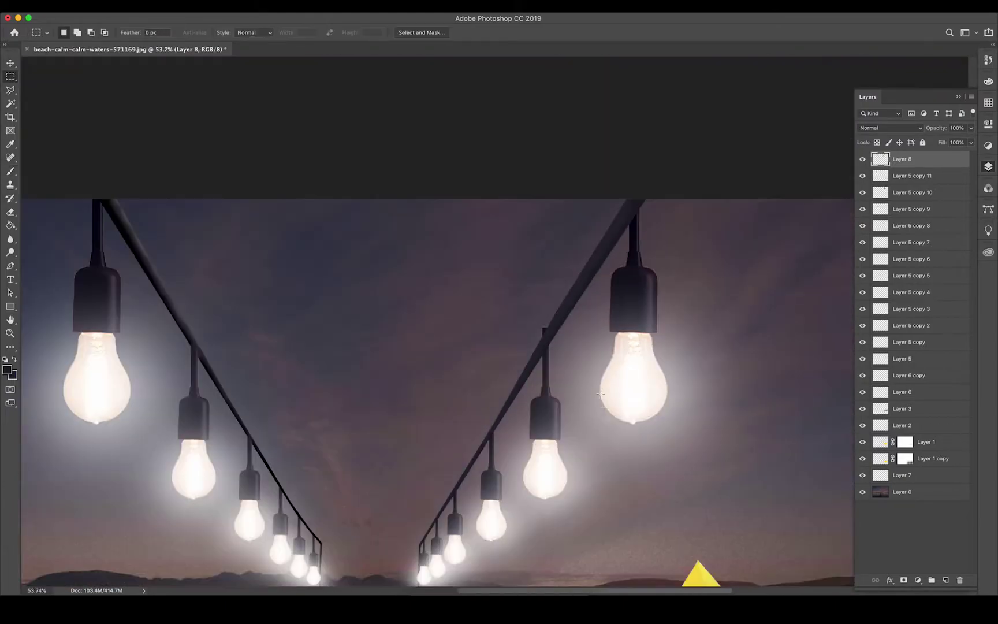
pyautogui.scroll(3, 223, 453)
pyautogui.press('b')
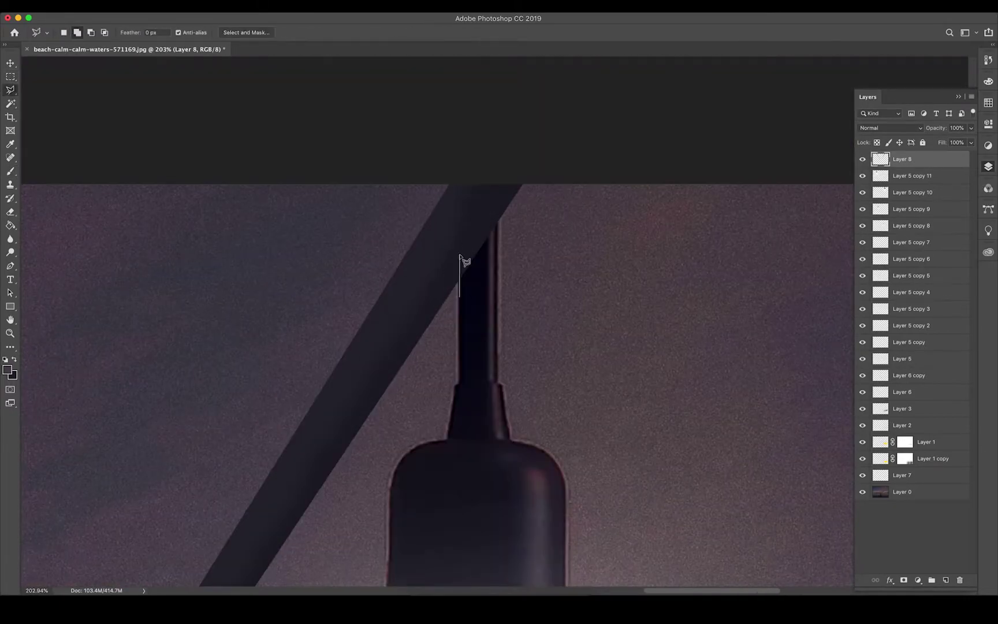
pyautogui.hotkey('alt', 'BackSpace')
pyautogui.hotkey('ctrl', 'd')
pyautogui.press('b')
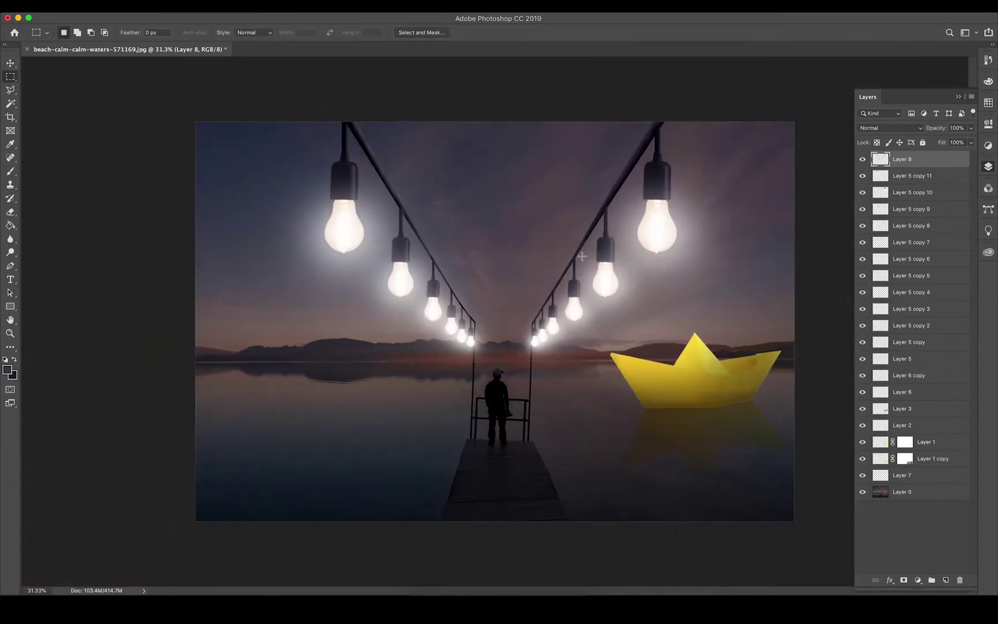
# Step: Group the wire and bulb layers into Group 1 and duplicate them
pyautogui.click(939, 488)
pyautogui.hotkey('alt', '.')
pyautogui.keyDown('shift'); pyautogui.click(902, 358); pyautogui.keyUp('shift')
pyautogui.hotkey('ctrl', 'g')
pyautogui.rightClick(888, 162)
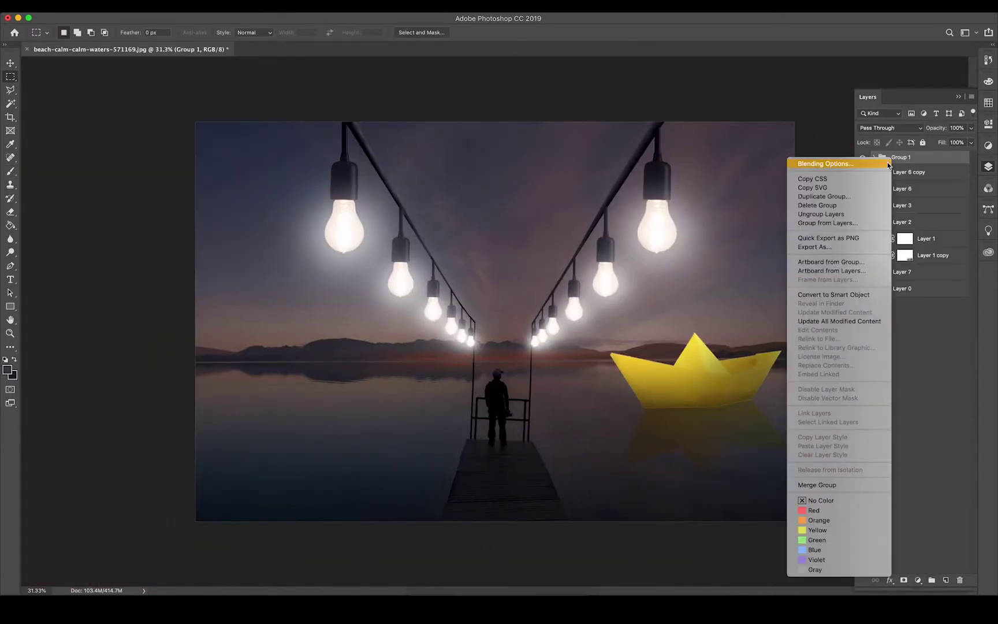
pyautogui.click(874, 157)
pyautogui.rightClick(918, 172)
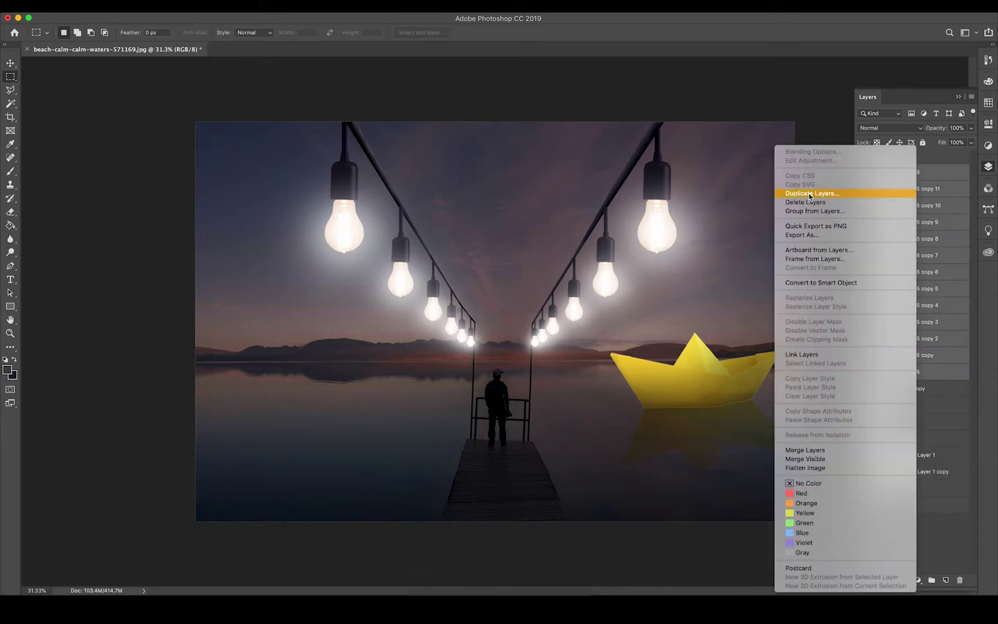
pyautogui.click(820, 191)
pyautogui.press('Return')
# Step: Flip the bulb copy vertically, move it down into the water, and set opacity 57%
pyautogui.click(69, 4)
pyautogui.click(289, 374)
pyautogui.press('v')
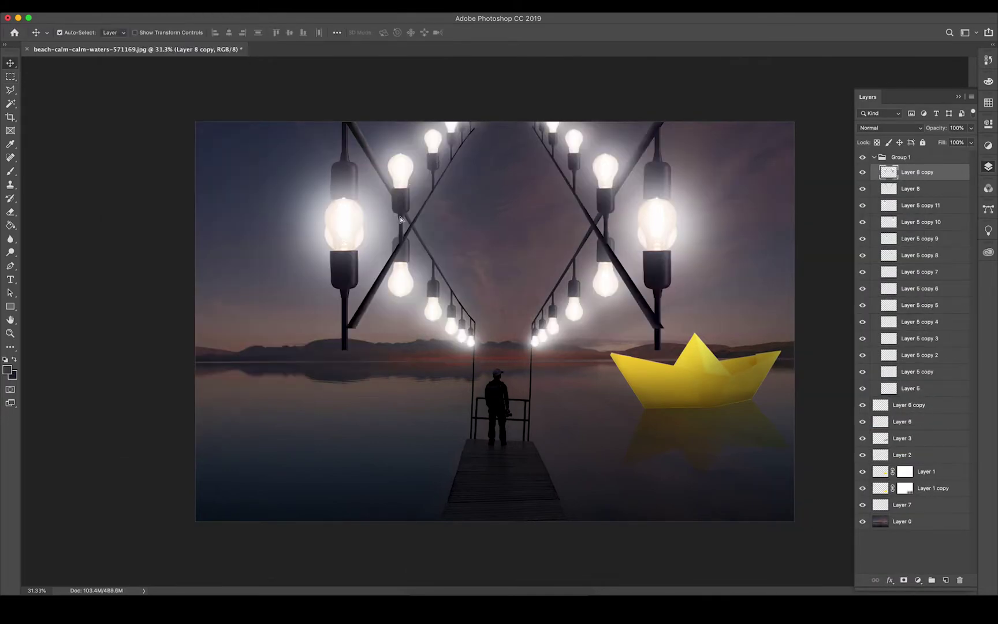
pyautogui.moveTo(497, 219); pyautogui.dragTo(496, 508)
pyautogui.click(889, 127)
pyautogui.press('Escape')
pyautogui.moveTo(970, 127); pyautogui.dragTo(949, 141)
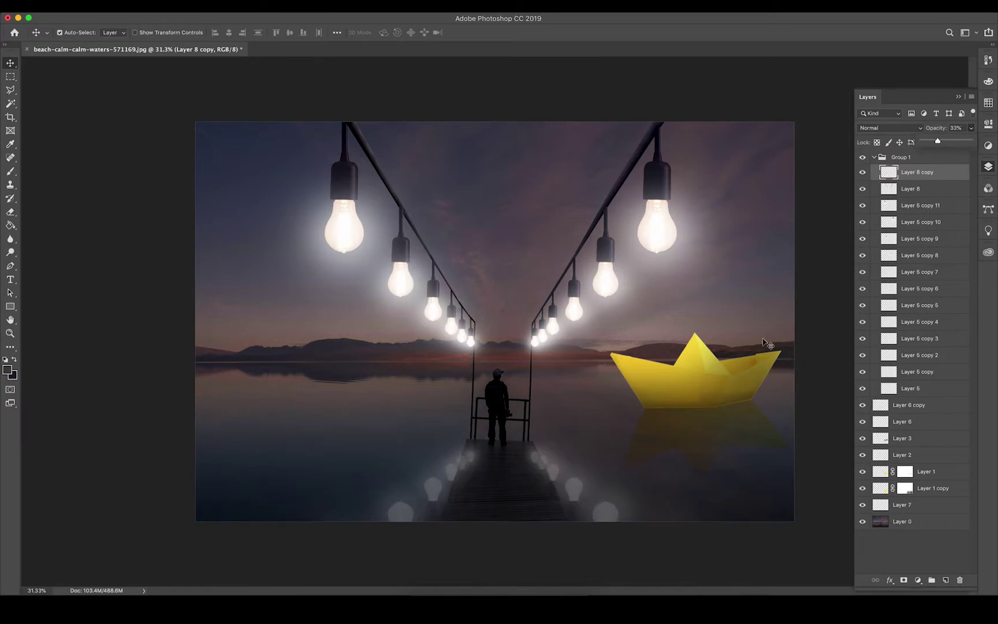
pyautogui.scroll(5, 497, 312)
pyautogui.scroll(-5, 491, 308)
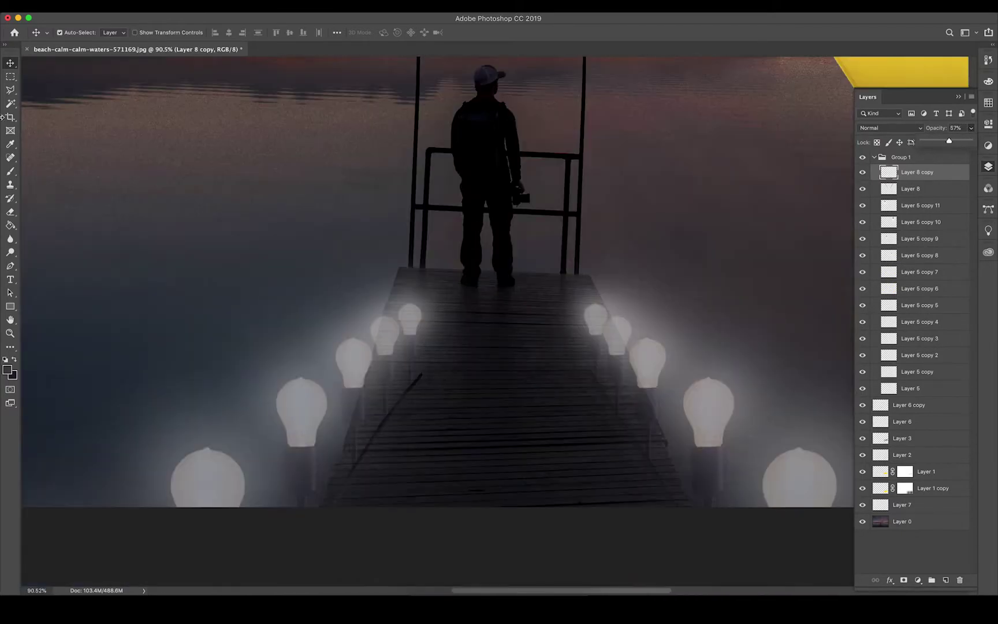
# Step: Polygonal Lasso the dock area and delete the reflections covering it
pyautogui.press('l')
pyautogui.click(597, 279)
pyautogui.click(679, 535)
pyautogui.click(312, 535)
pyautogui.click(408, 283)
pyautogui.press('Delete')
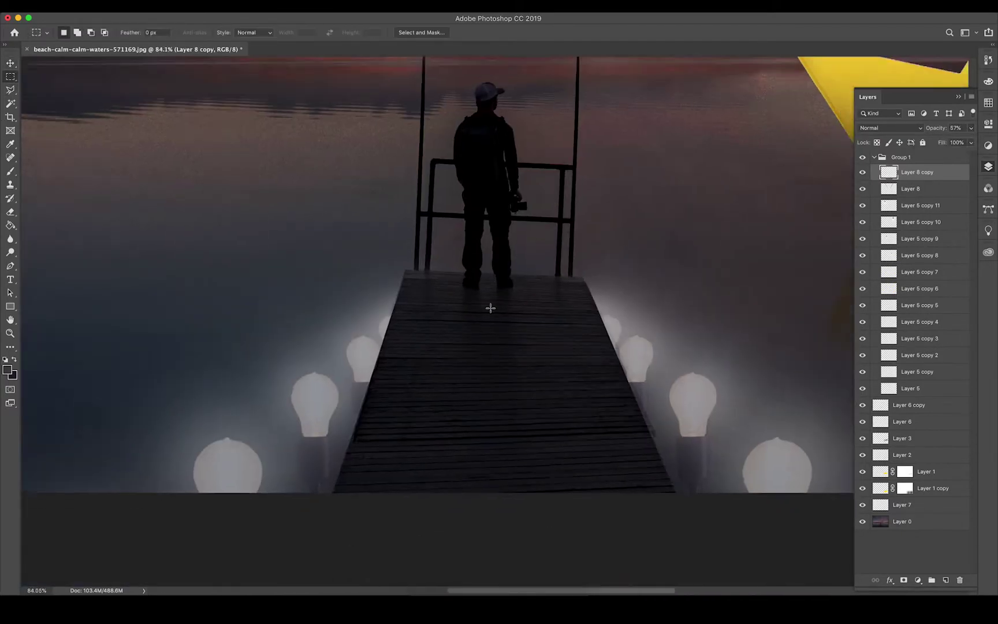
pyautogui.hotkey('ctrl', '0')
# Step: Dodge the water glow beside the pier on Layer 0
pyautogui.click(902, 521)
pyautogui.press('o')
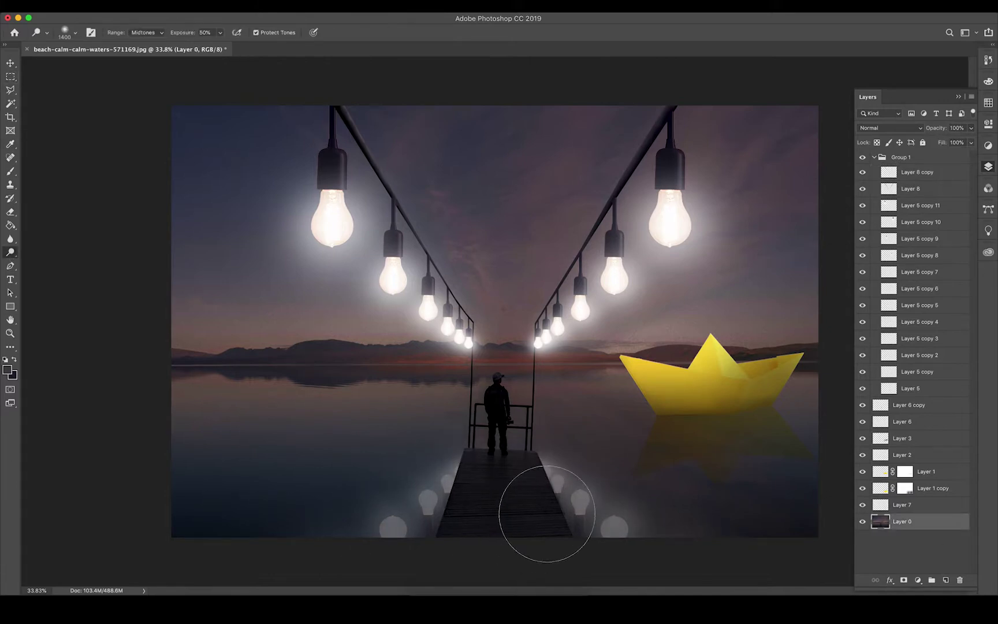
pyautogui.moveTo(546, 513)
pyautogui.mouseDown()
pyautogui.moveTo(479, 534)
pyautogui.moveTo(646, 546)
pyautogui.moveTo(490, 412)
pyautogui.moveTo(366, 505)
pyautogui.mouseUp()
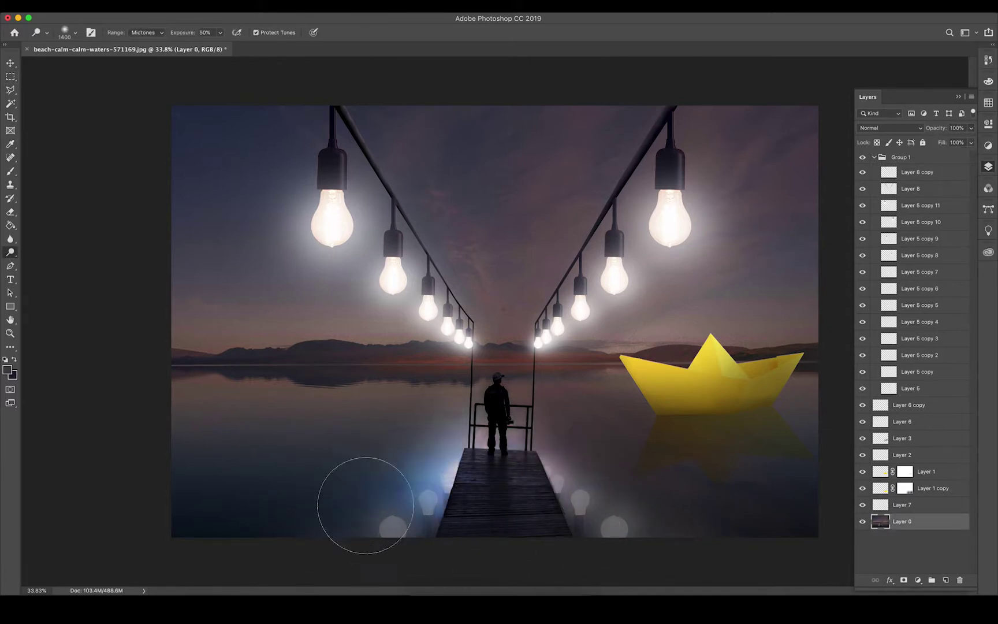
pyautogui.moveTo(600, 495)
pyautogui.mouseDown()
pyautogui.moveTo(494, 515)
pyautogui.moveTo(486, 534)
pyautogui.moveTo(503, 507)
pyautogui.mouseUp()
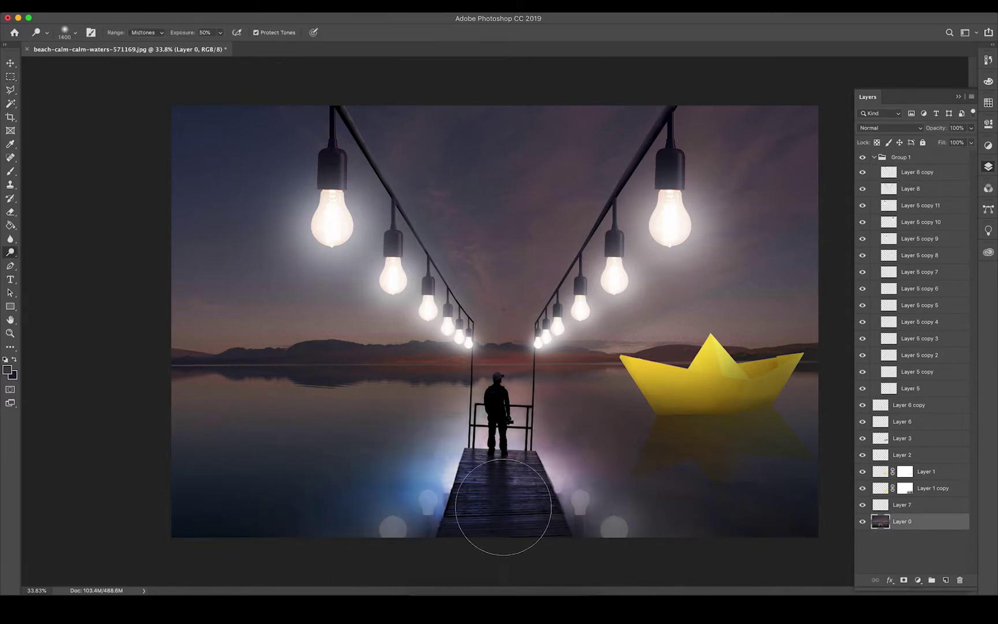
# Step: Search stock photos for 'smo' and browse the results
pyautogui.click(445, 595)
pyautogui.write('smo')
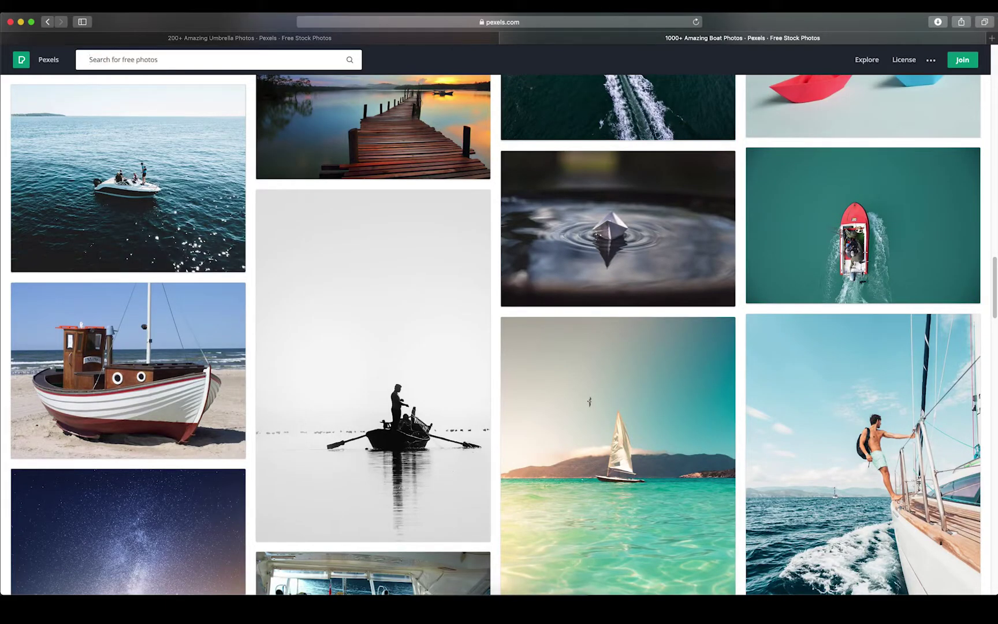
pyautogui.scroll(-10, 390, 537)
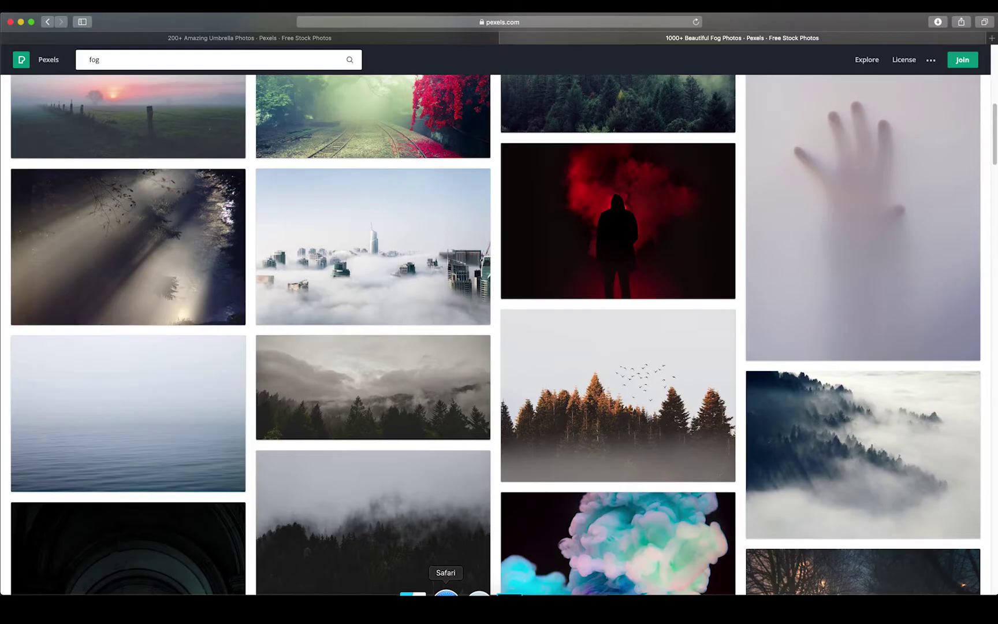
pyautogui.scroll(-2, 133, 413)
pyautogui.scroll(1, 167, 398)
pyautogui.scroll(5, 202, 381)
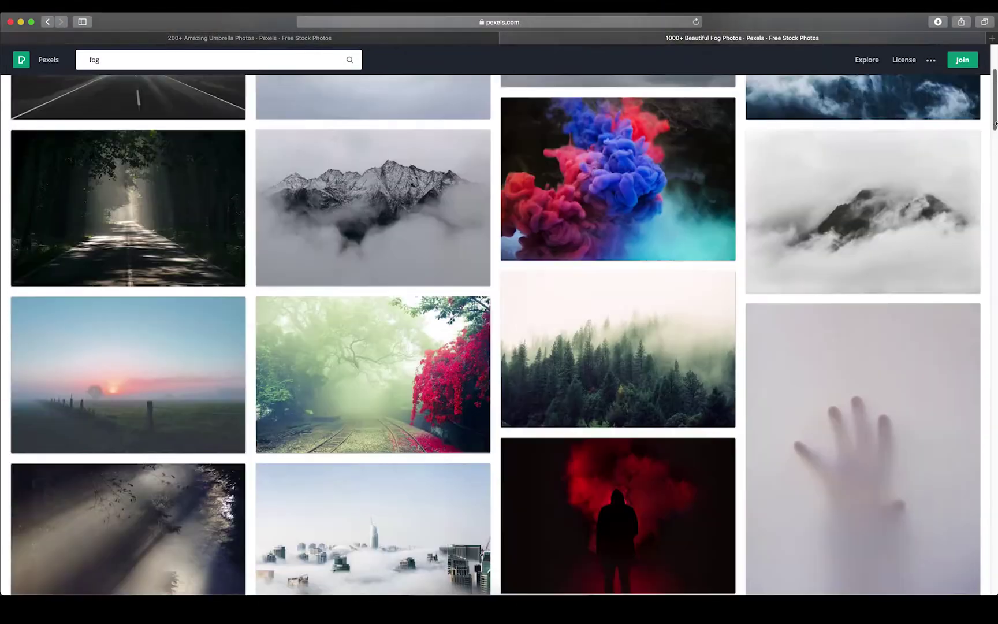
pyautogui.scroll(-5, 236, 363)
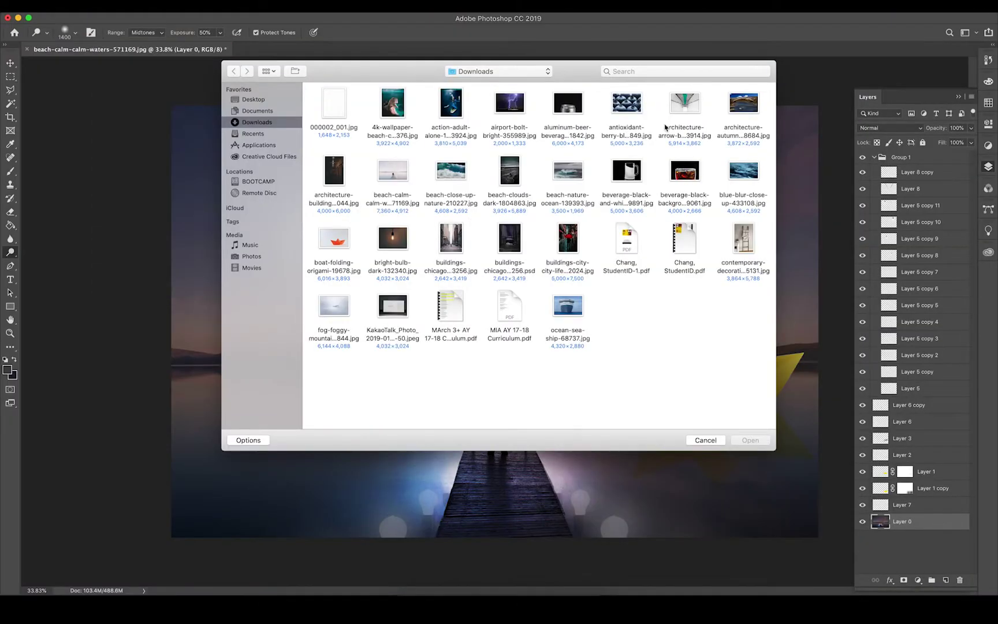
# Step: Open the foggy mountain photo and drag it into the composite over the scene
pyautogui.doubleClick(333, 309)
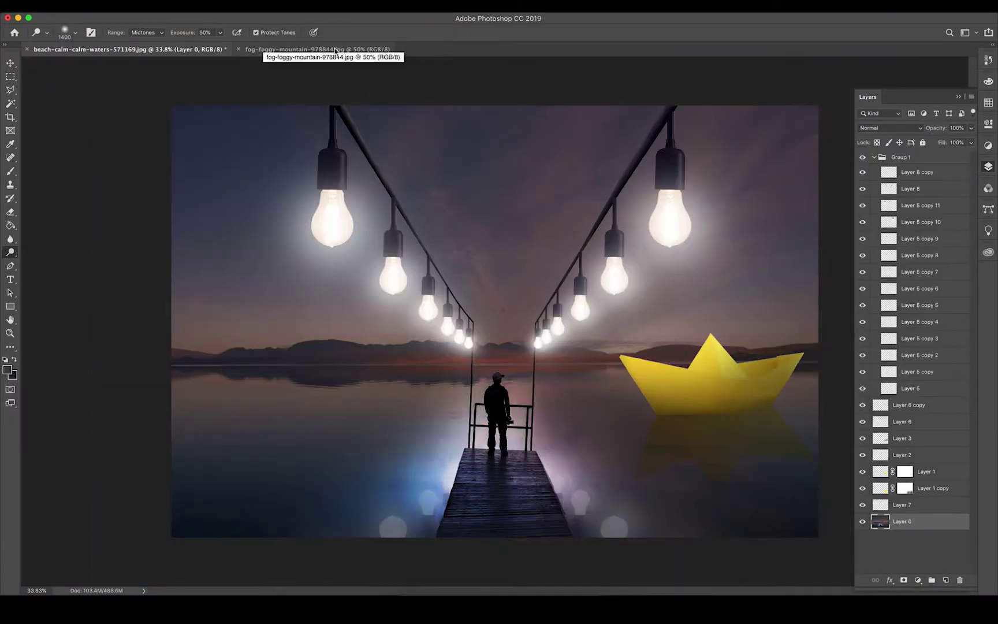
pyautogui.click(335, 51)
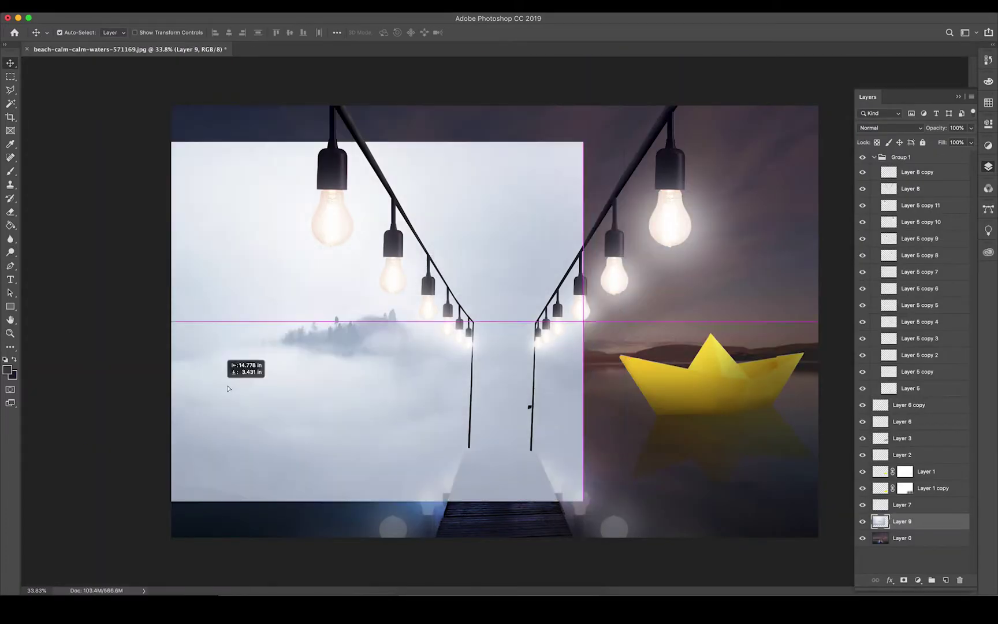
pyautogui.moveTo(905, 505); pyautogui.dragTo(900, 162)
# Step: Outline and remove the fog above the horizon, with fog layer opacity at 46%
pyautogui.click(10, 89)
pyautogui.click(721, 190)
pyautogui.click(667, 138)
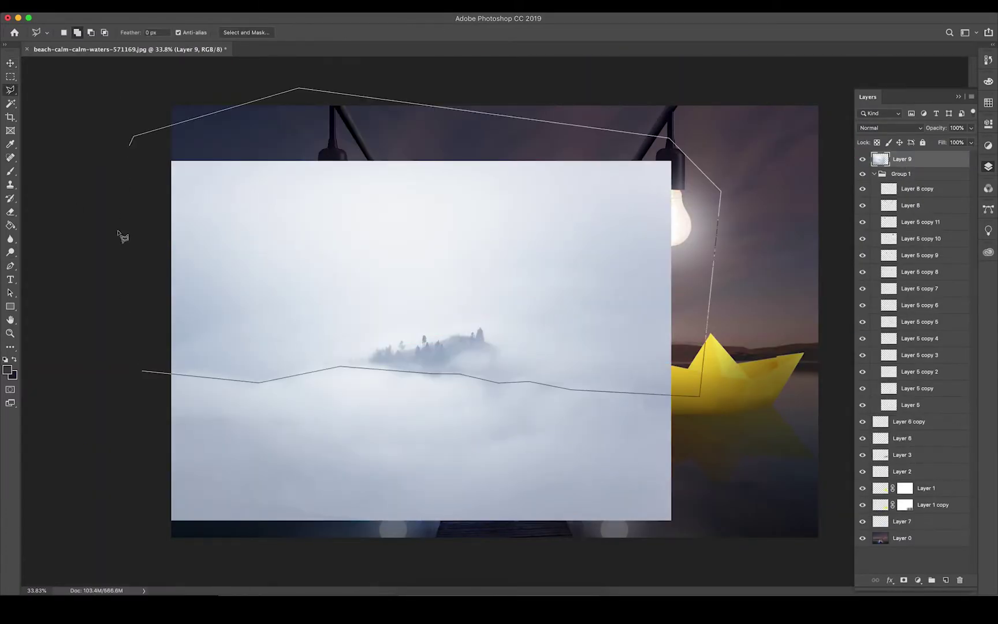
pyautogui.click(699, 396)
pyautogui.click(10, 77)
pyautogui.hotkey('ctrl', 'd')
pyautogui.press('4')
pyautogui.press('6')
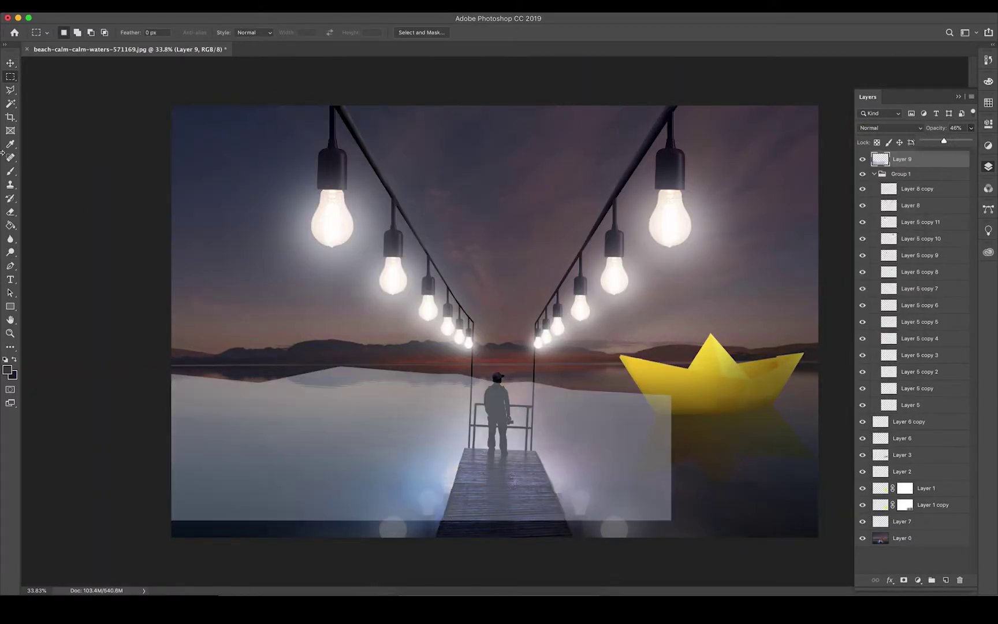
# Step: Shift the fog right and stretch it across the full image width at 100% opacity
pyautogui.press('v')
pyautogui.moveTo(293, 437); pyautogui.dragTo(424, 437)
pyautogui.hotkey('ctrl', 't')
pyautogui.moveTo(300, 346)
pyautogui.mouseDown()
pyautogui.moveTo(122, 279)
pyautogui.moveTo(154, 298)
pyautogui.mouseUp()
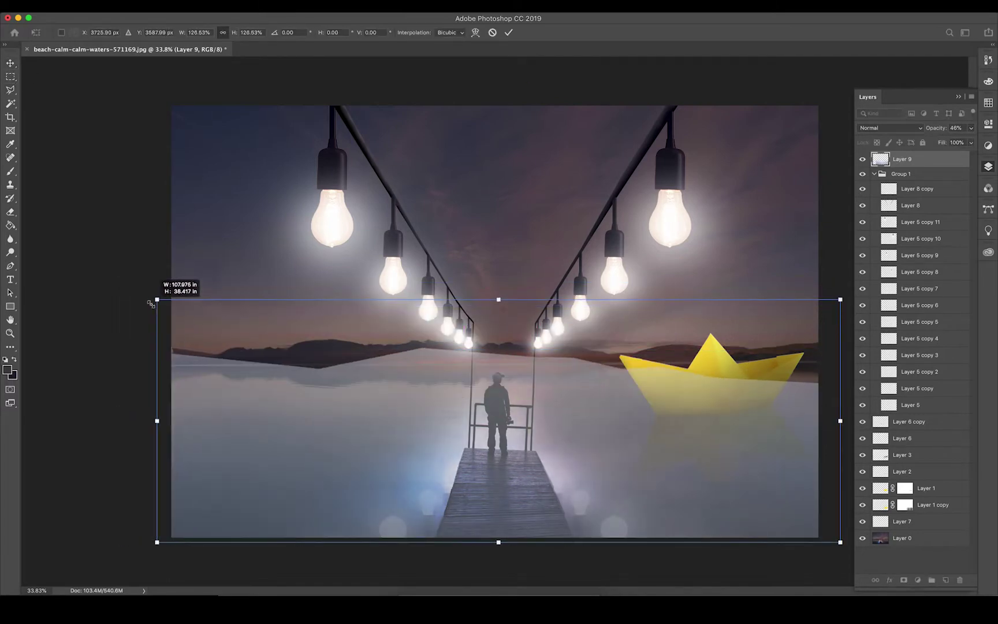
pyautogui.press('Return')
pyautogui.scroll(-5, 352, 434)
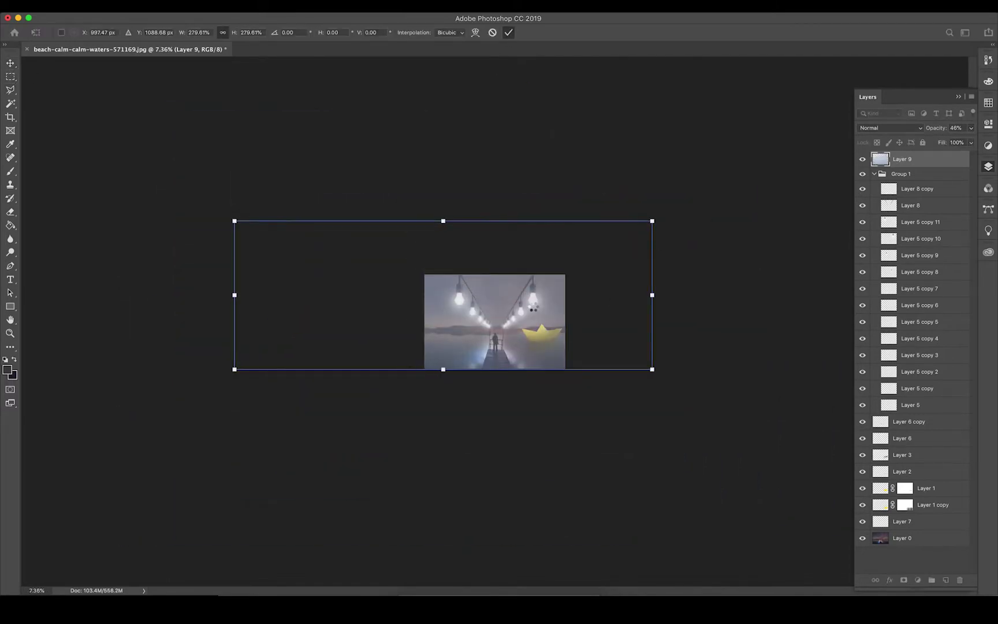
pyautogui.scroll(4, 544, 280)
pyautogui.click(133, 6)
pyautogui.press('Escape')
pyautogui.press('0')
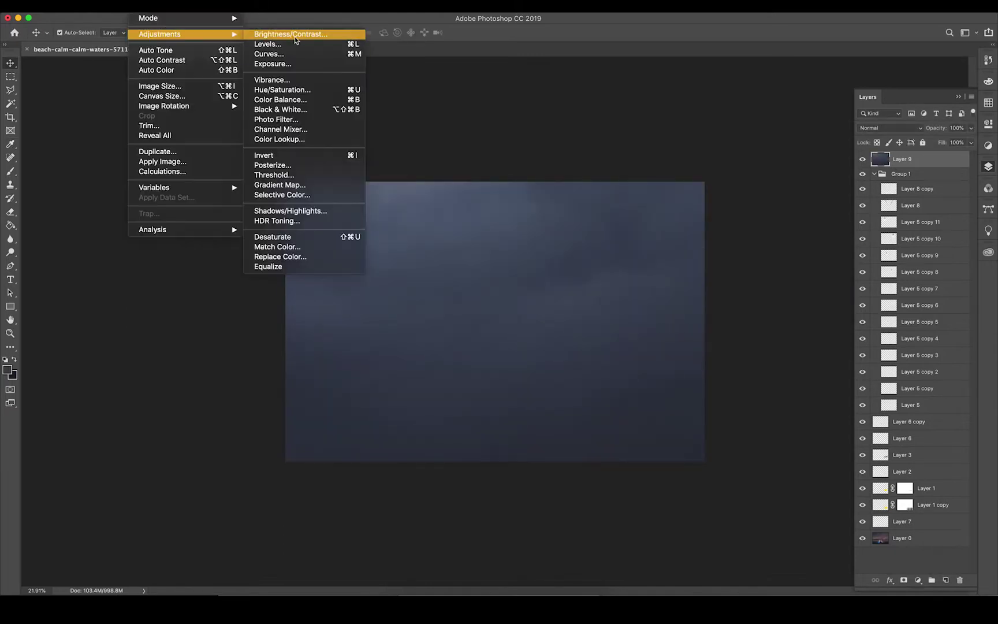
# Step: Darken the fog, mask it at 86% opacity, and brush away fog over bulbs and pier
pyautogui.click(818, 248)
pyautogui.click(902, 580)
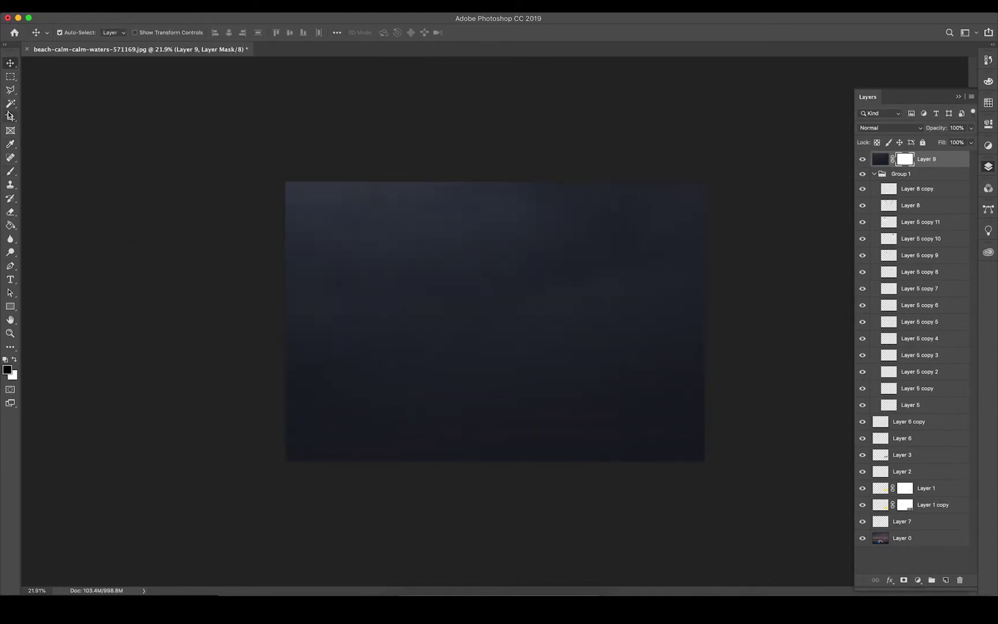
pyautogui.press('b')
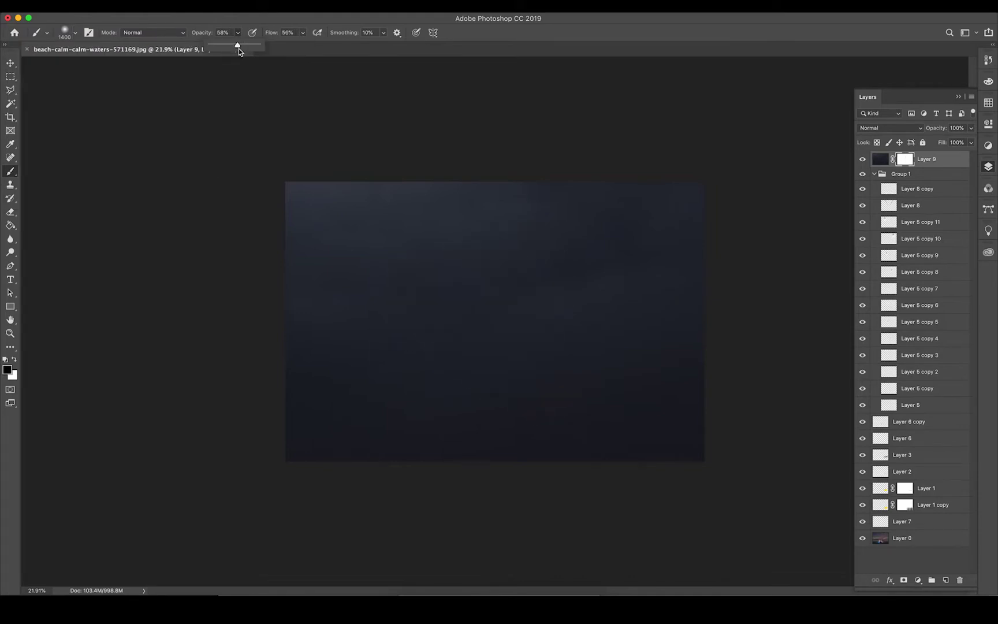
pyautogui.moveTo(450, 306)
pyautogui.mouseDown()
pyautogui.moveTo(523, 356)
pyautogui.moveTo(483, 448)
pyautogui.mouseUp()
pyautogui.moveTo(946, 142); pyautogui.dragTo(966, 145)
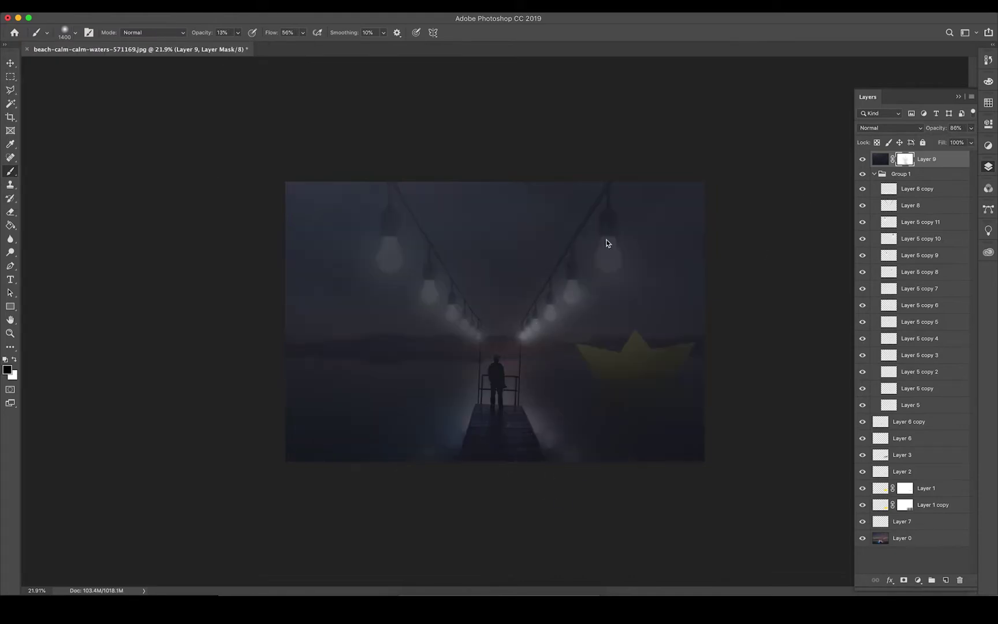
pyautogui.moveTo(606, 243)
pyautogui.mouseDown()
pyautogui.moveTo(361, 249)
pyautogui.moveTo(404, 273)
pyautogui.moveTo(574, 284)
pyautogui.moveTo(560, 279)
pyautogui.moveTo(608, 254)
pyautogui.mouseUp()
pyautogui.moveTo(426, 301); pyautogui.dragTo(564, 340)
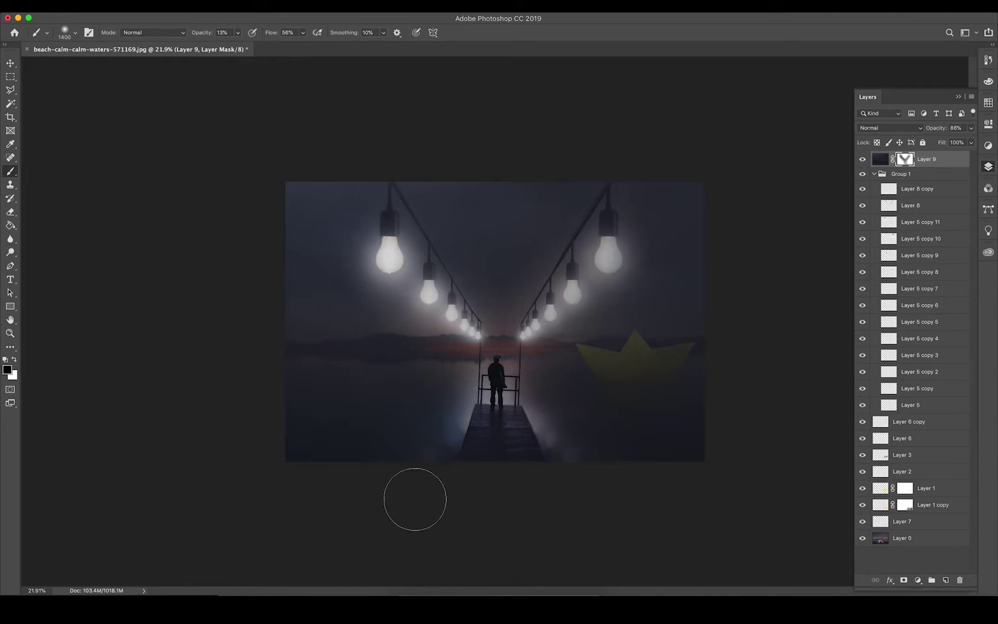
# Step: Apply a Hue/Saturation adjustment to the boat's Layer 1
pyautogui.click(924, 488)
pyautogui.click(168, 6)
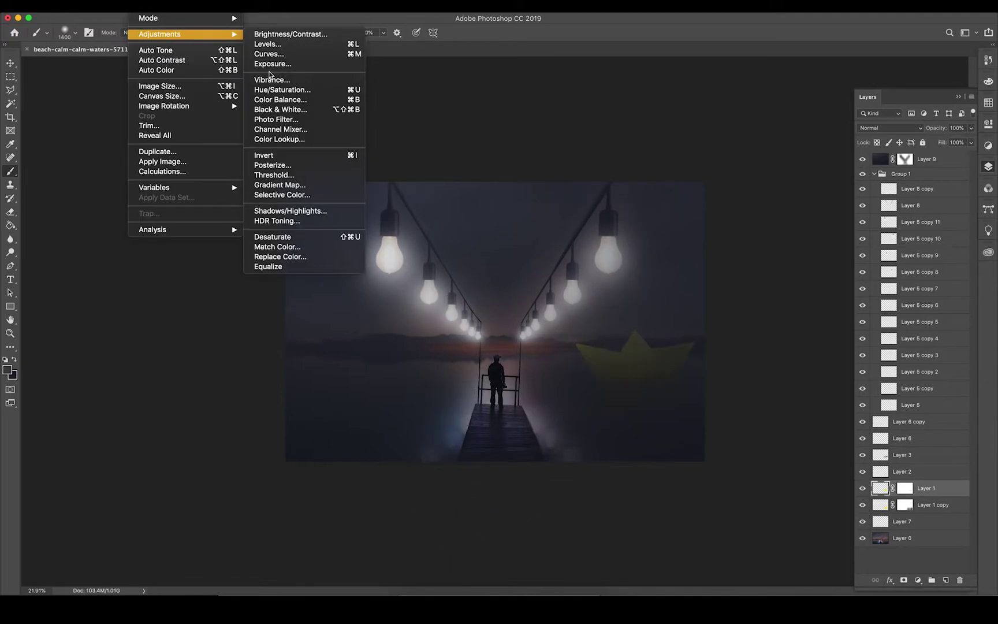
pyautogui.click(272, 92)
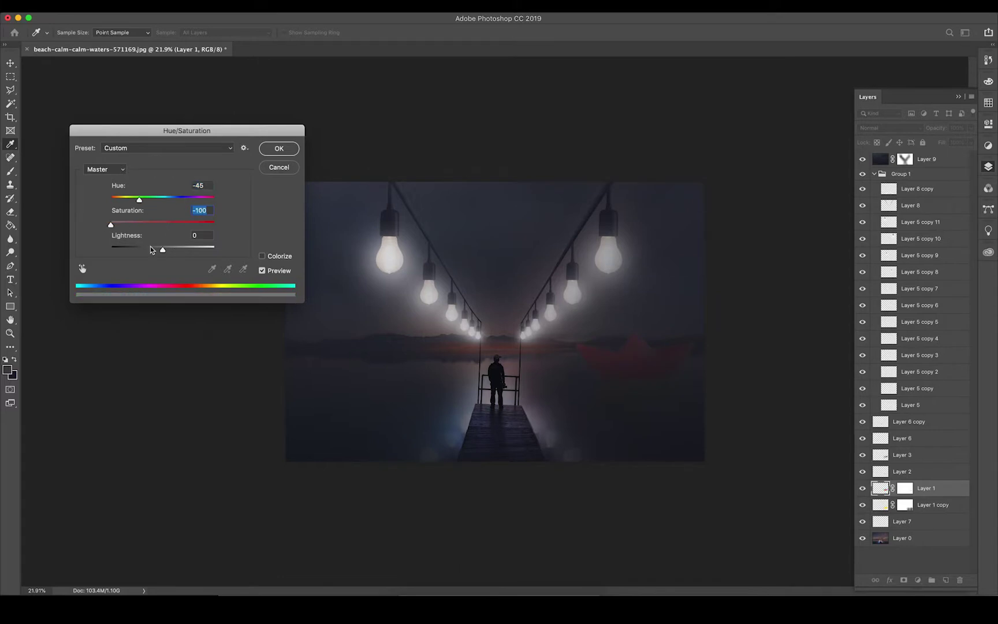
pyautogui.press('Return')
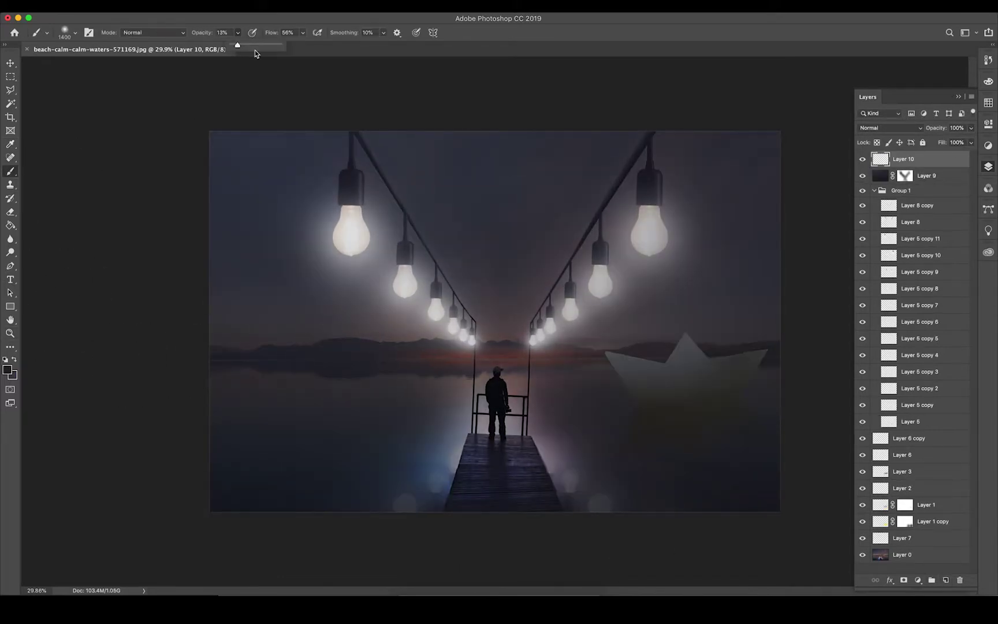
# Step: Paint dark haze on Layer 10 at 68%, move it above Layer 0, and mask it
pyautogui.press('6')
pyautogui.press('8')
pyautogui.moveTo(243, 323)
pyautogui.mouseDown()
pyautogui.moveTo(456, 334)
pyautogui.moveTo(503, 361)
pyautogui.mouseUp()
pyautogui.moveTo(908, 266); pyautogui.dragTo(907, 546)
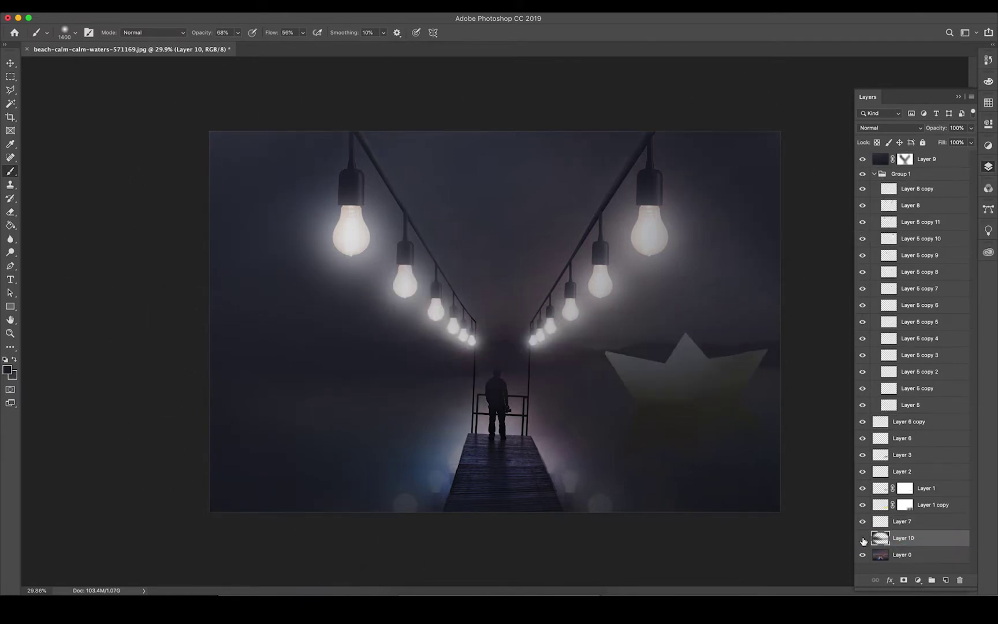
pyautogui.click(7, 369)
pyautogui.press('Return')
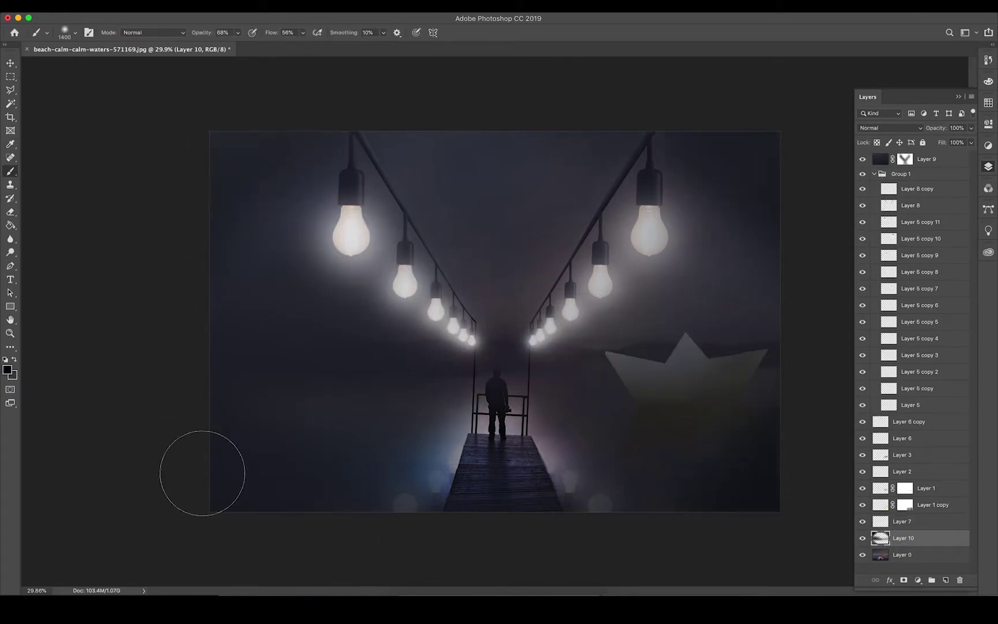
pyautogui.scroll(-1, 442, 448)
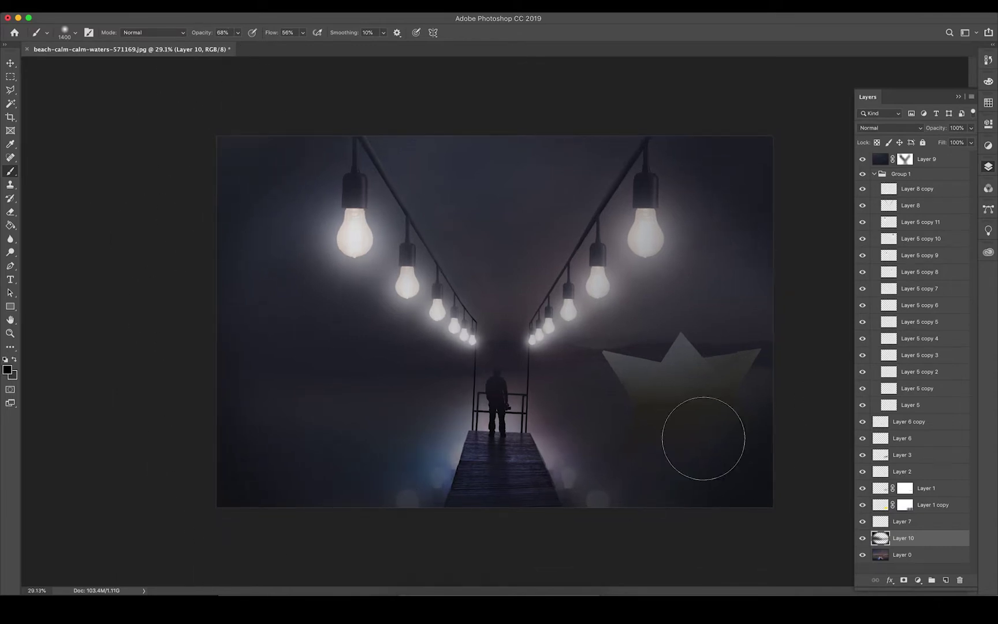
pyautogui.click(903, 579)
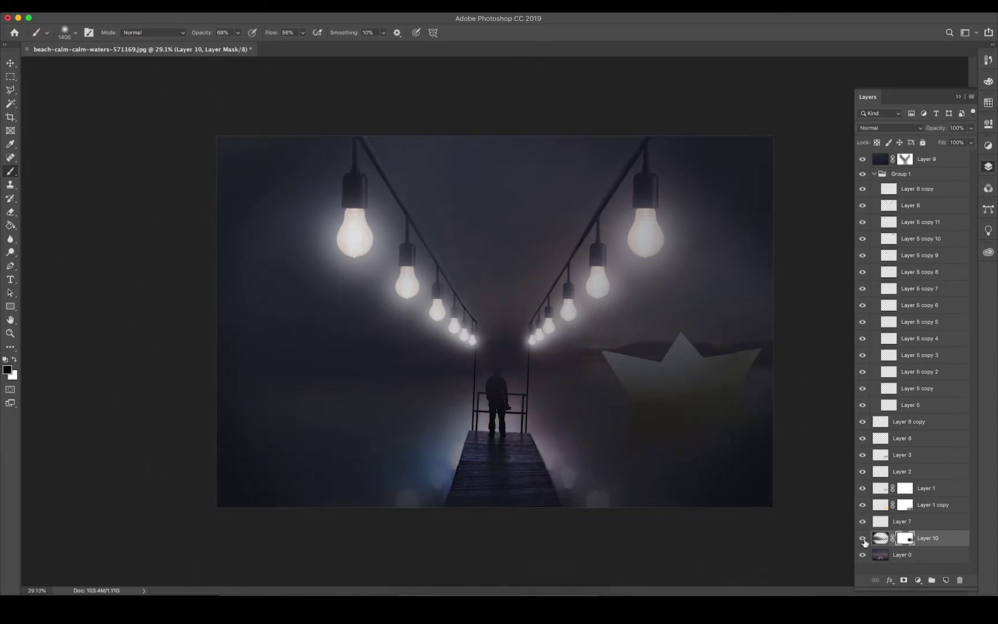
# Step: Reveal the paper boat through the fog layer's mask
pyautogui.click(905, 159)
pyautogui.moveTo(728, 364); pyautogui.dragTo(607, 365)
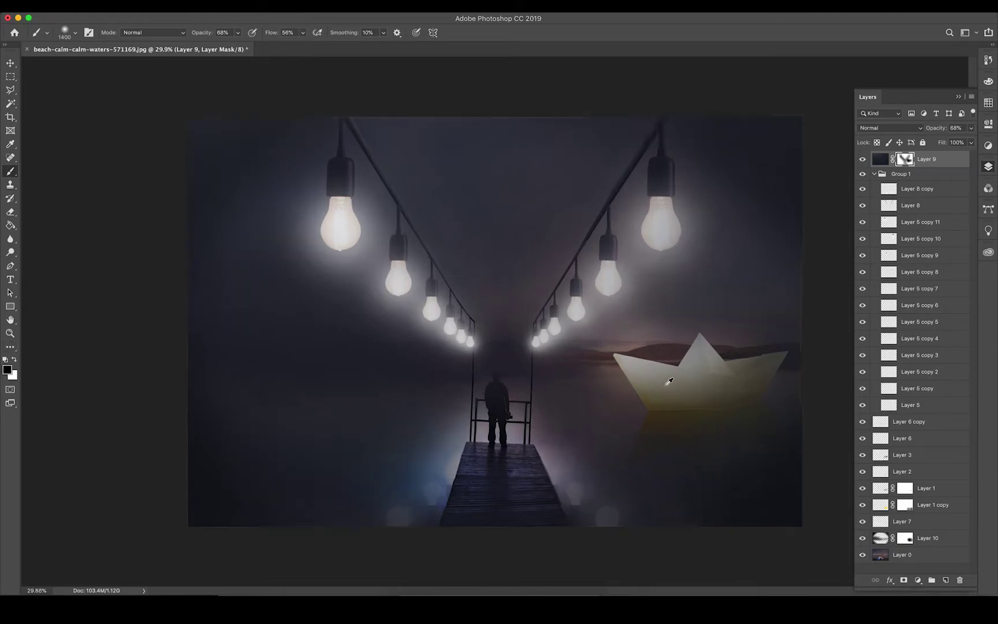
pyautogui.scroll(3, 666, 379)
pyautogui.scroll(3, 379, 350)
pyautogui.press('m')
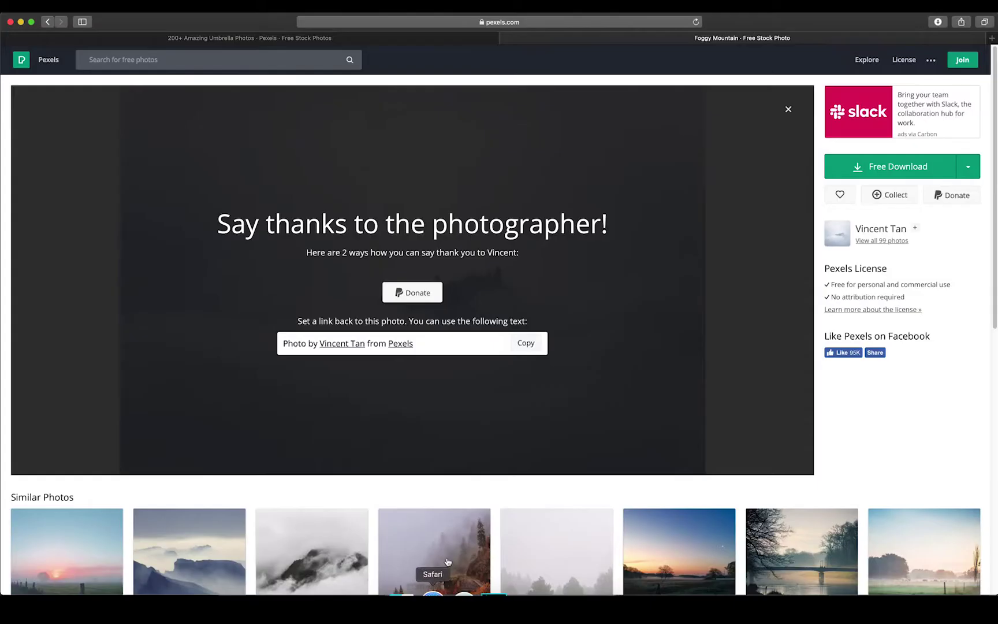
# Step: Search stock photos for 'boat', then return to Photoshop and hide the boat layers
pyautogui.click(223, 60)
pyautogui.write('boat')
pyautogui.press('Return')
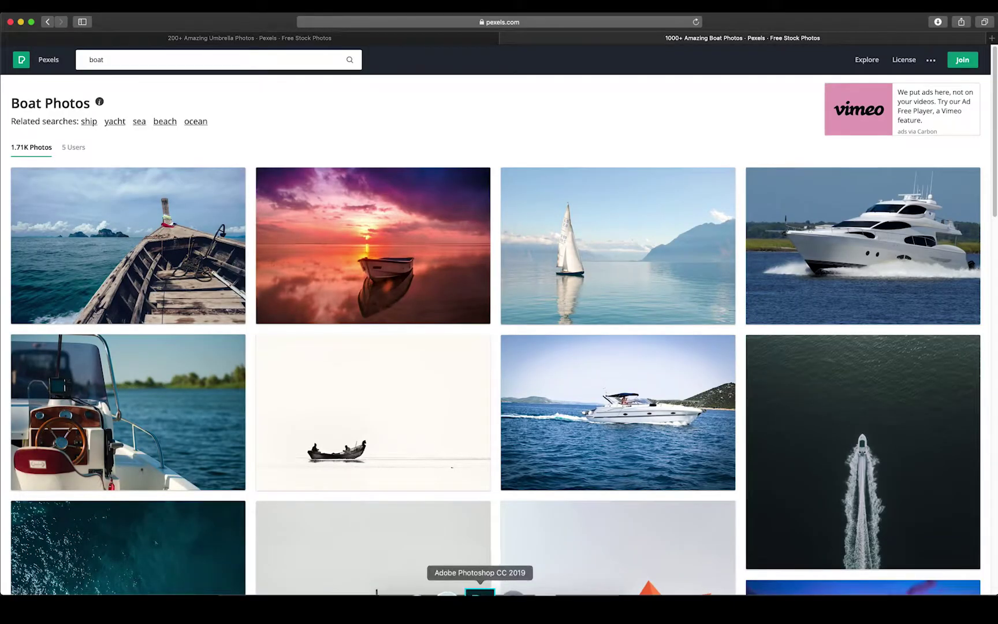
pyautogui.click(480, 587)
pyautogui.moveTo(866, 523)
pyautogui.mouseDown()
pyautogui.moveTo(859, 457)
pyautogui.moveTo(862, 521)
pyautogui.mouseUp()
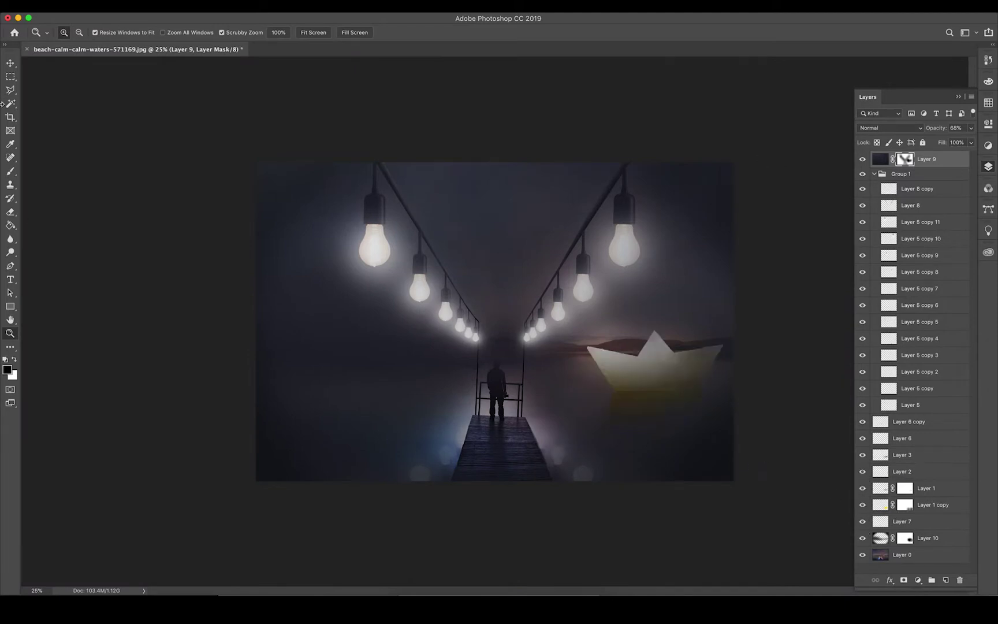
# Step: Show Layer 1 again and desaturate Layers 2 and 3 to -100 saturation
pyautogui.press('m')
pyautogui.click(863, 488)
pyautogui.click(924, 471)
pyautogui.click(144, 3)
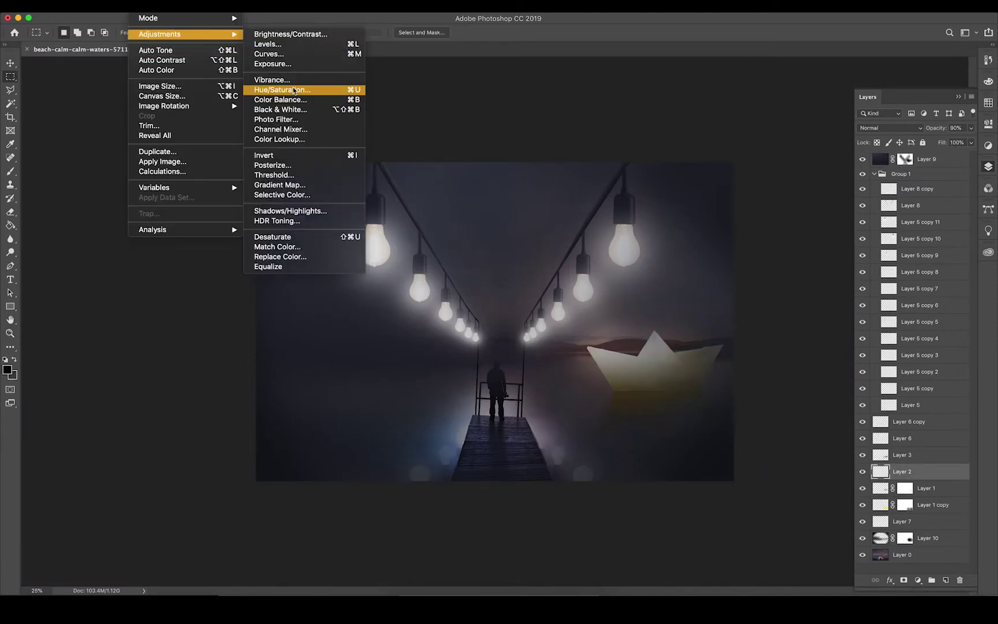
pyautogui.click(294, 91)
pyautogui.click(278, 149)
pyautogui.click(923, 455)
pyautogui.click(145, 2)
pyautogui.click(283, 89)
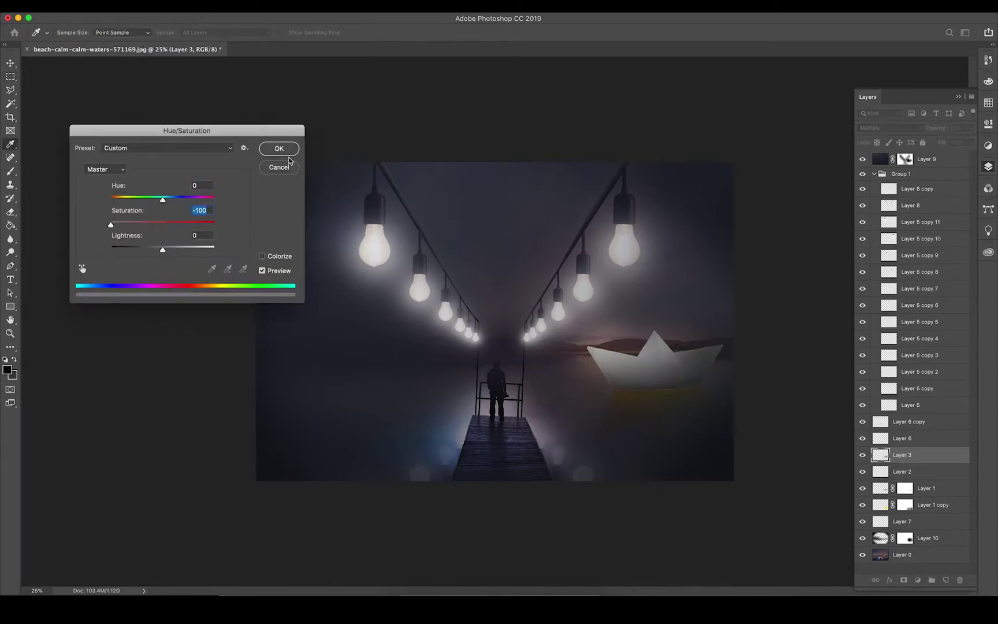
pyautogui.click(283, 150)
# Step: Desaturate Layer 1 and Layer 1 copy to -100 saturation
pyautogui.click(923, 488)
pyautogui.click(144, 3)
pyautogui.click(286, 95)
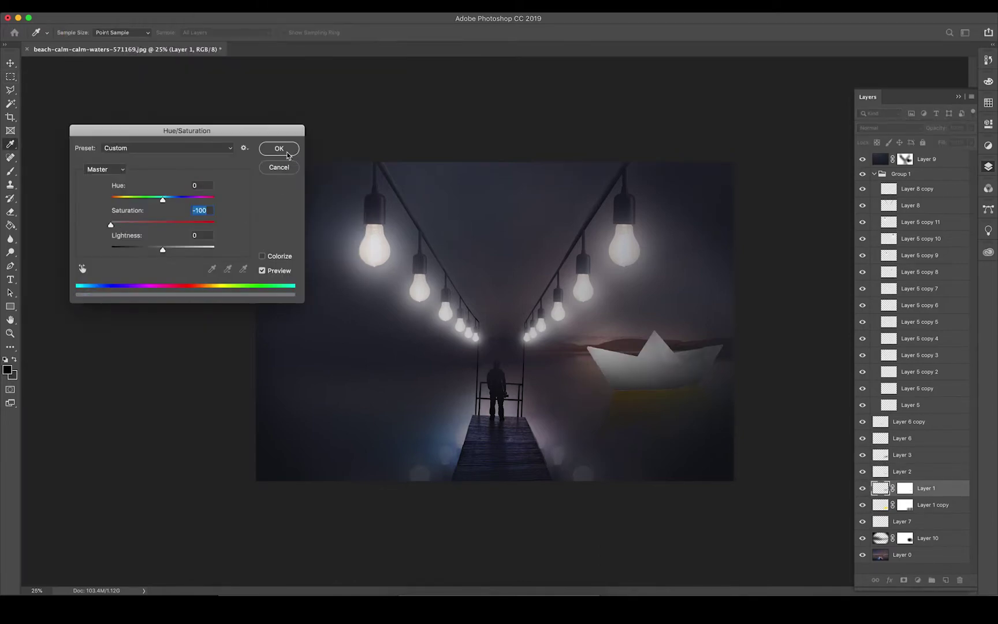
pyautogui.click(278, 148)
pyautogui.click(924, 505)
pyautogui.click(144, 3)
pyautogui.click(312, 89)
pyautogui.click(278, 149)
# Step: Zoom in on the boat and dab white on Layer 9's mask near it
pyautogui.moveTo(739, 383)
pyautogui.mouseDown()
pyautogui.moveTo(759, 384)
pyautogui.moveTo(777, 437)
pyautogui.mouseUp()
pyautogui.hotkey('alt', '.')
pyautogui.press('x')
pyautogui.press('b')
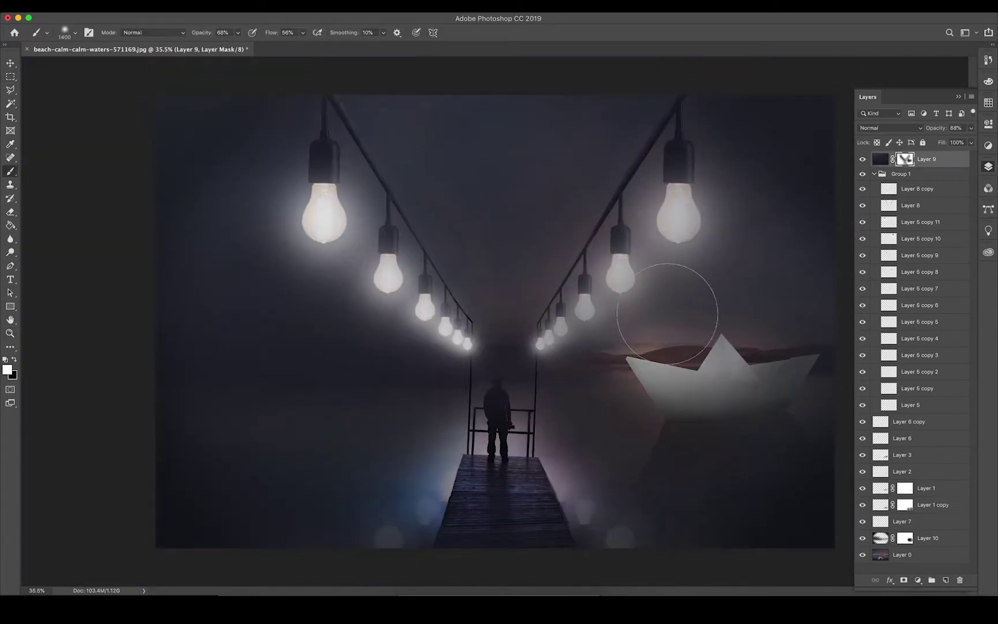
pyautogui.click(667, 313)
pyautogui.scroll(-5, 296, 281)
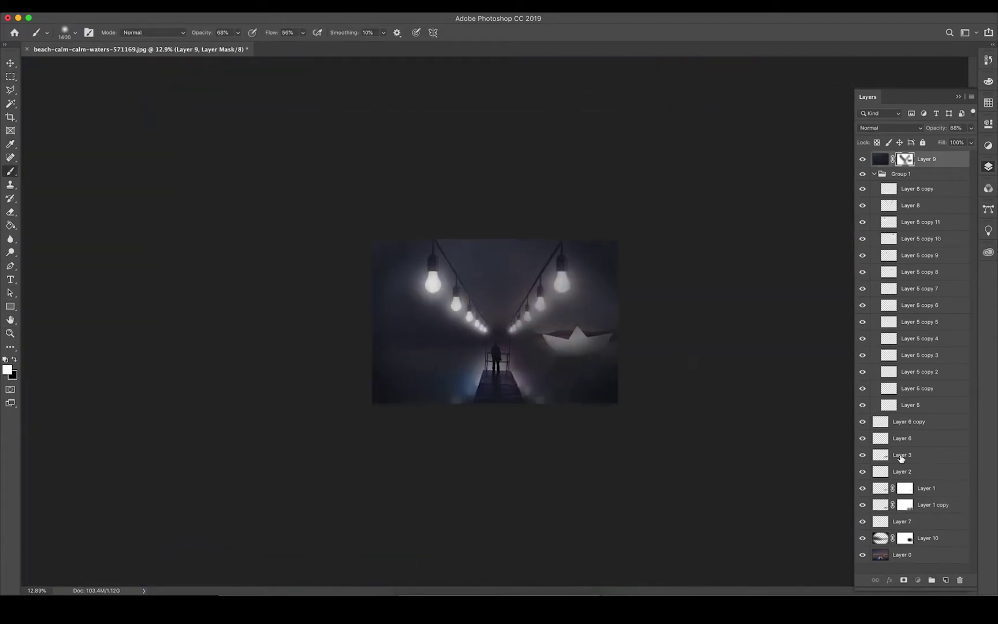
# Step: Move the selected paper boat layers to the right image edge with Free Transform
pyautogui.click(901, 458)
pyautogui.keyDown('shift'); pyautogui.click(934, 505); pyautogui.keyUp('shift')
pyautogui.hotkey('ctrl', 't')
pyautogui.scroll(3, 578, 369)
pyautogui.moveTo(662, 383); pyautogui.dragTo(691, 383)
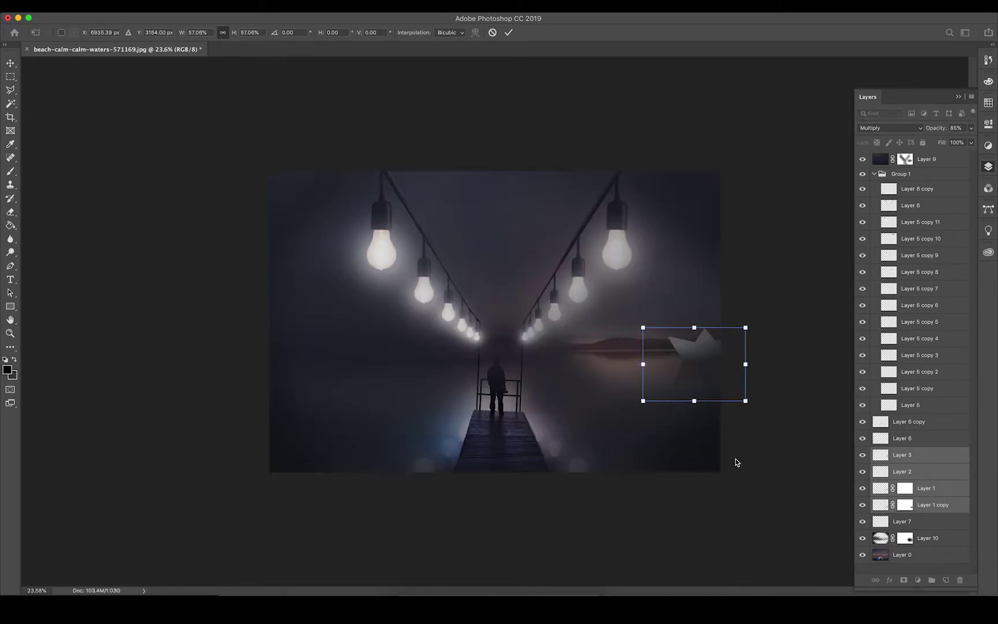
pyautogui.press('Return')
pyautogui.press('b')
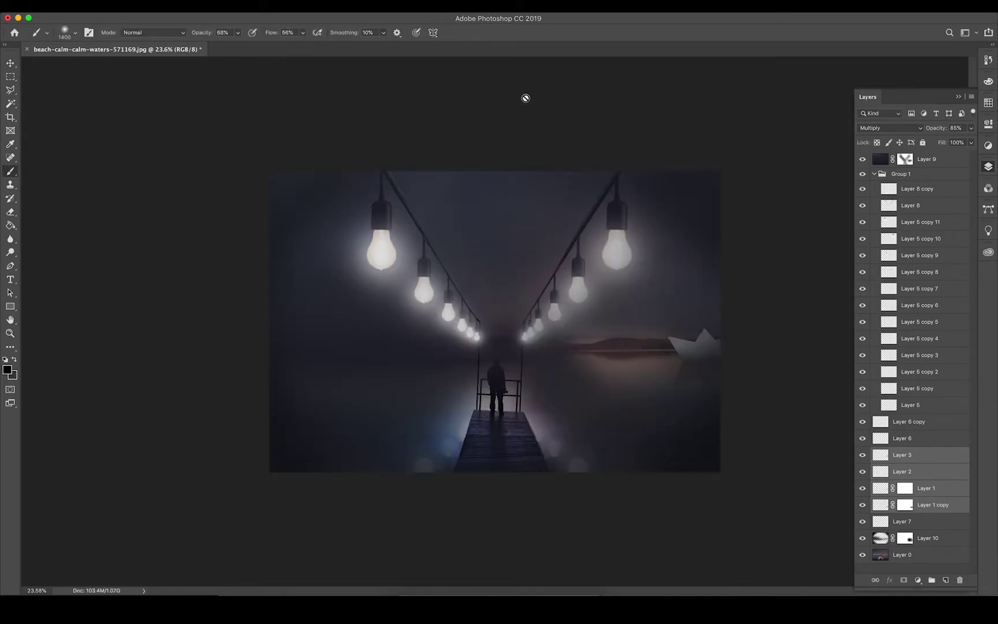
# Step: Move Layer 9 above Layer 10 and paint its mask over the right water and top-left haze
pyautogui.moveTo(926, 159); pyautogui.dragTo(926, 529)
pyautogui.click(905, 521)
pyautogui.press('x')
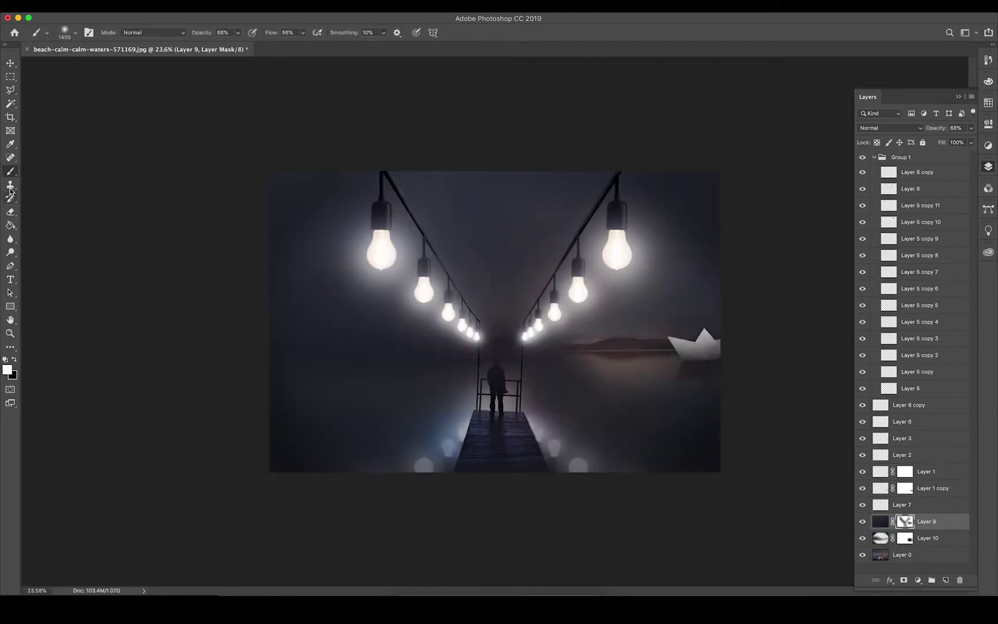
pyautogui.moveTo(594, 356); pyautogui.dragTo(641, 369)
pyautogui.moveTo(312, 183); pyautogui.dragTo(262, 214)
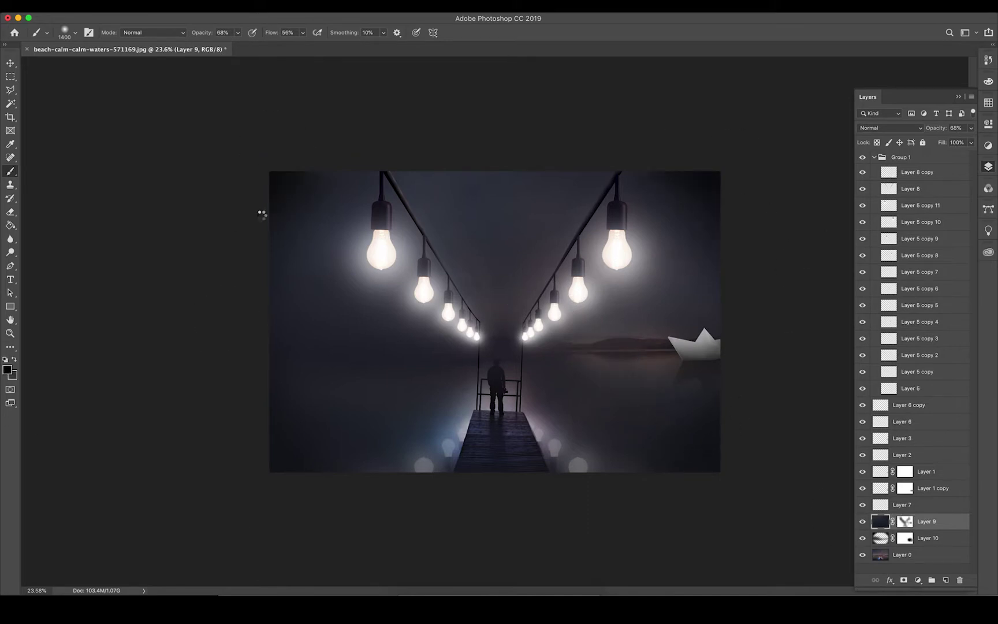
pyautogui.click(11, 334)
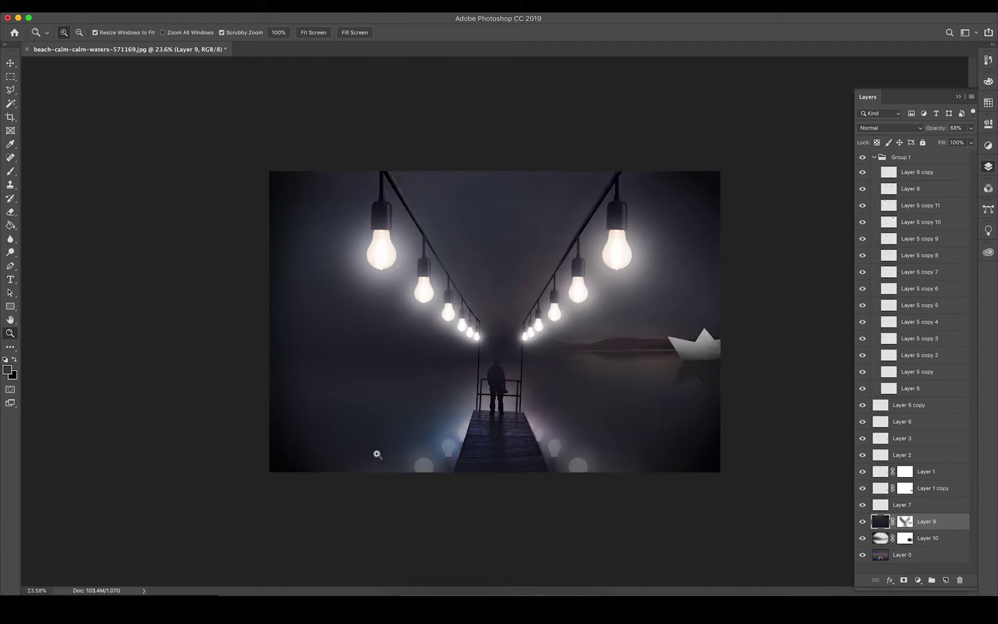
pyautogui.click(902, 555)
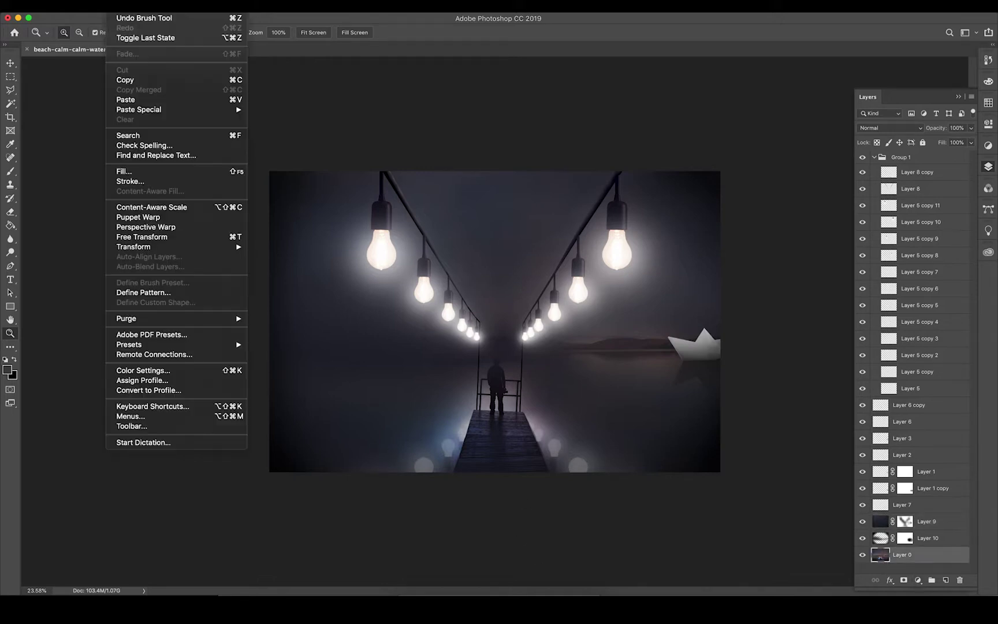
# Step: Temporarily hide the bulb layers, Layer 6 copy through Layer 1 copy
pyautogui.click(932, 488)
pyautogui.keyDown('shift'); pyautogui.click(922, 405); pyautogui.keyUp('shift')
pyautogui.moveTo(862, 405); pyautogui.dragTo(862, 488)
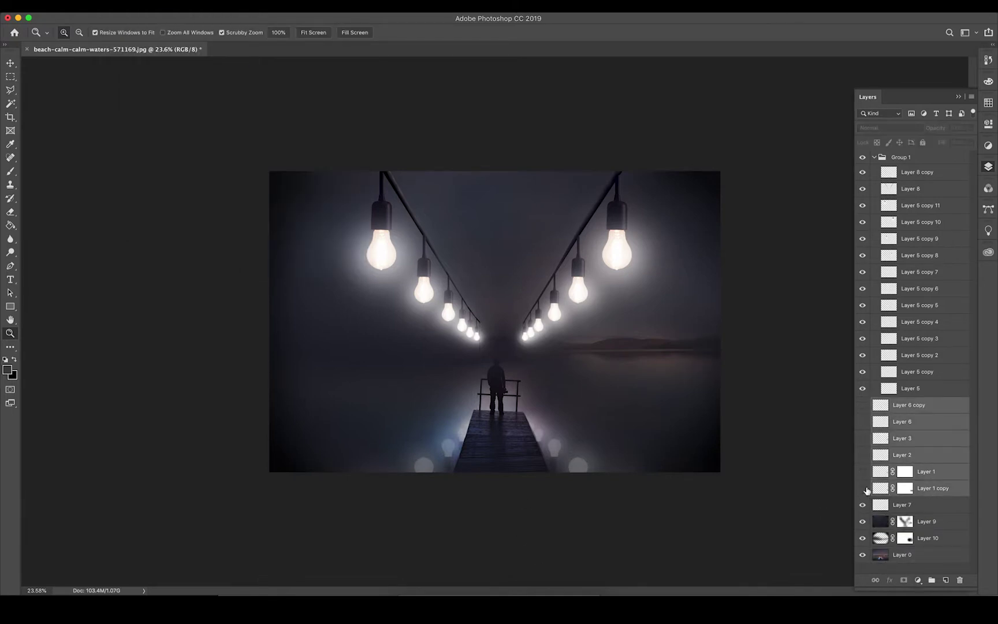
pyautogui.click(873, 507)
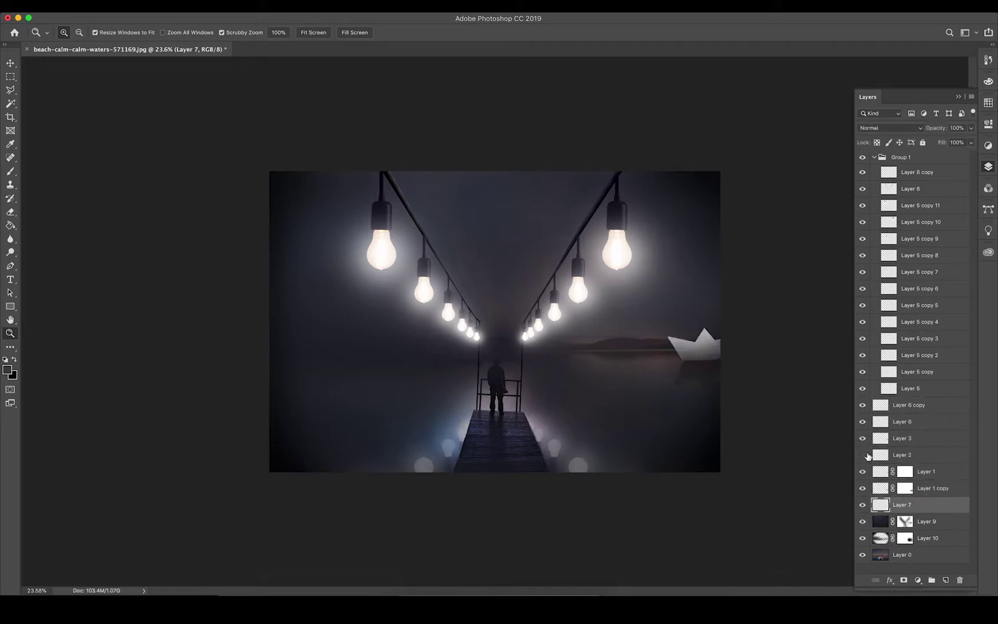
# Step: Desaturate Layer 0 and fog Layer 9 with Hue/Saturation at -100
pyautogui.click(902, 555)
pyautogui.click(159, 7)
pyautogui.click(277, 88)
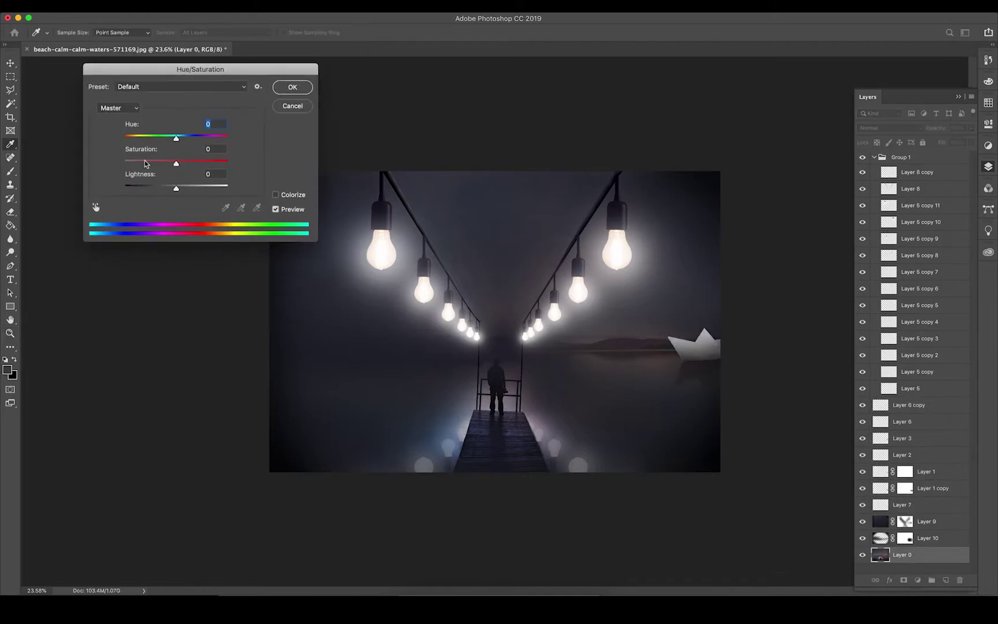
pyautogui.click(292, 87)
pyautogui.click(926, 520)
pyautogui.click(158, 6)
pyautogui.click(278, 89)
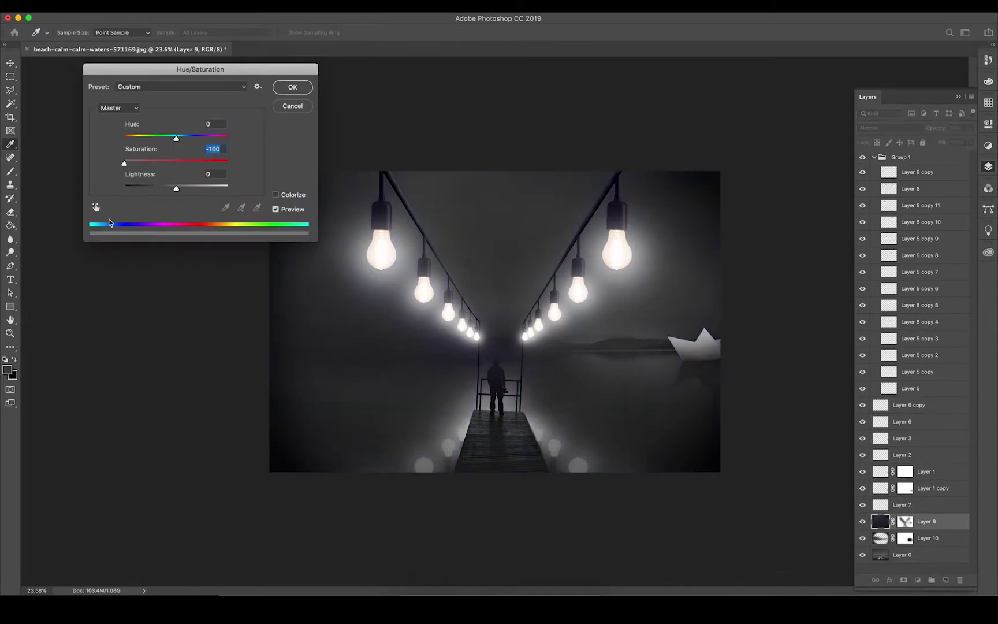
pyautogui.click(293, 87)
# Step: Merge Layer 8 copy through Layer 5 into one bulb layer and desaturate it
pyautogui.click(900, 157)
pyautogui.press('m')
pyautogui.click(158, 6)
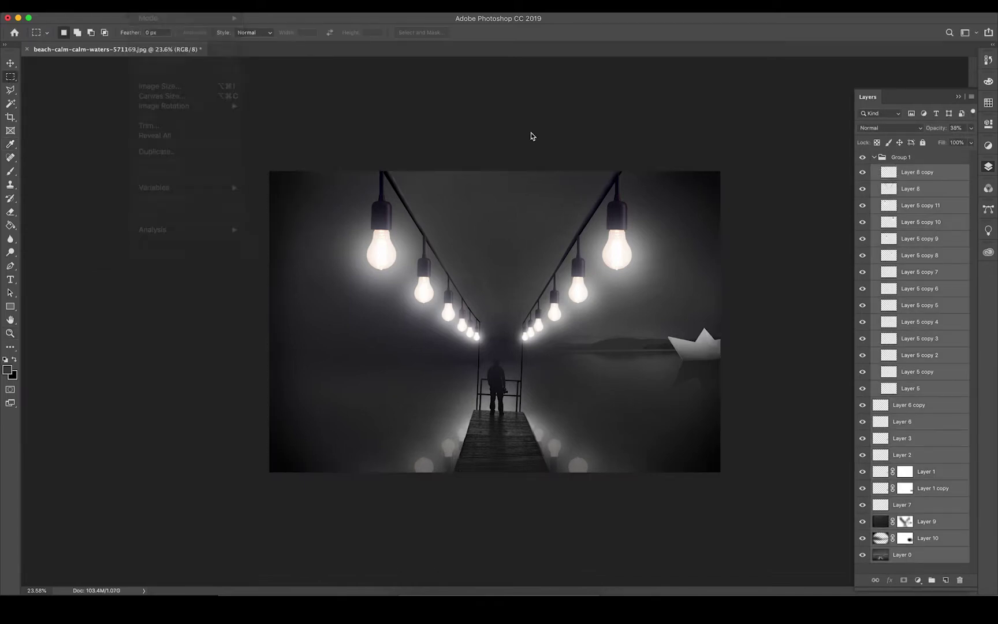
pyautogui.click(916, 172)
pyautogui.keyDown('shift'); pyautogui.click(910, 387); pyautogui.keyUp('shift')
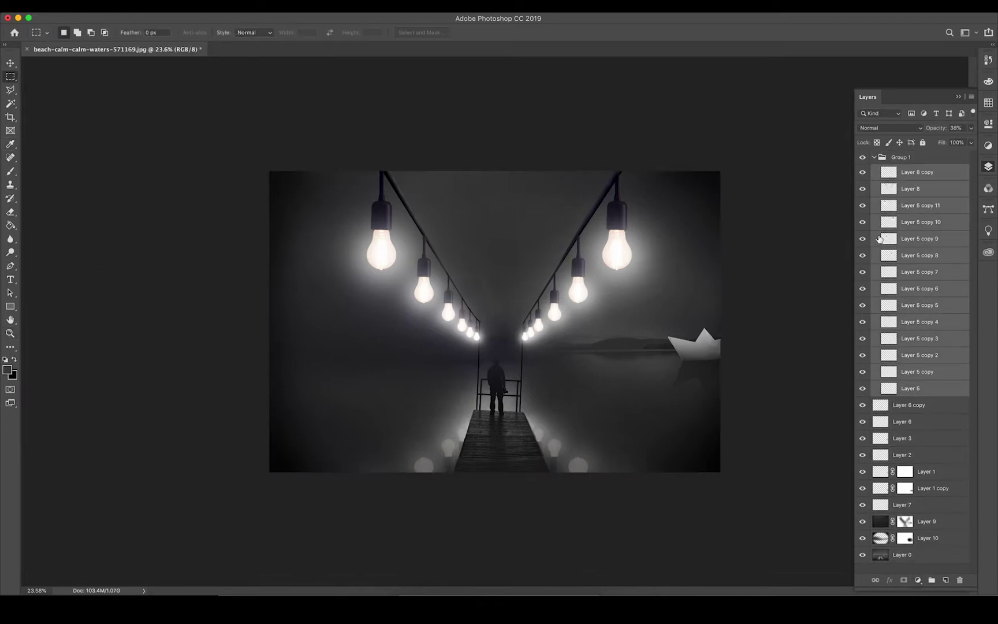
pyautogui.hotkey('ctrl', 'e')
pyautogui.click(159, 6)
pyautogui.hotkey('ctrl', 'u')
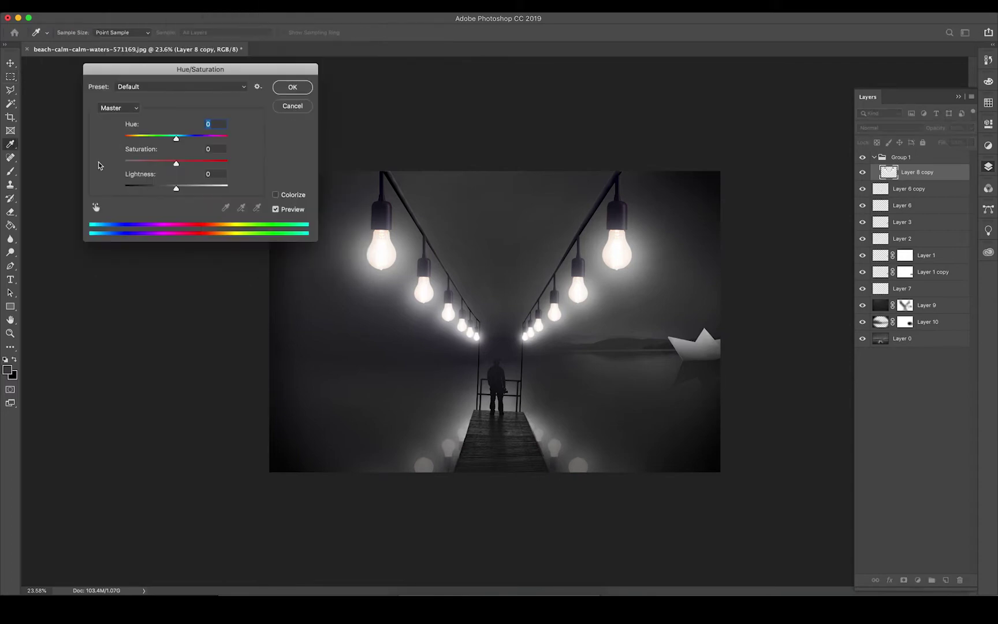
pyautogui.click(292, 87)
# Step: Hide Layer 9 and drain all colour from Layer 10 with Hue/Saturation -100
pyautogui.click(862, 305)
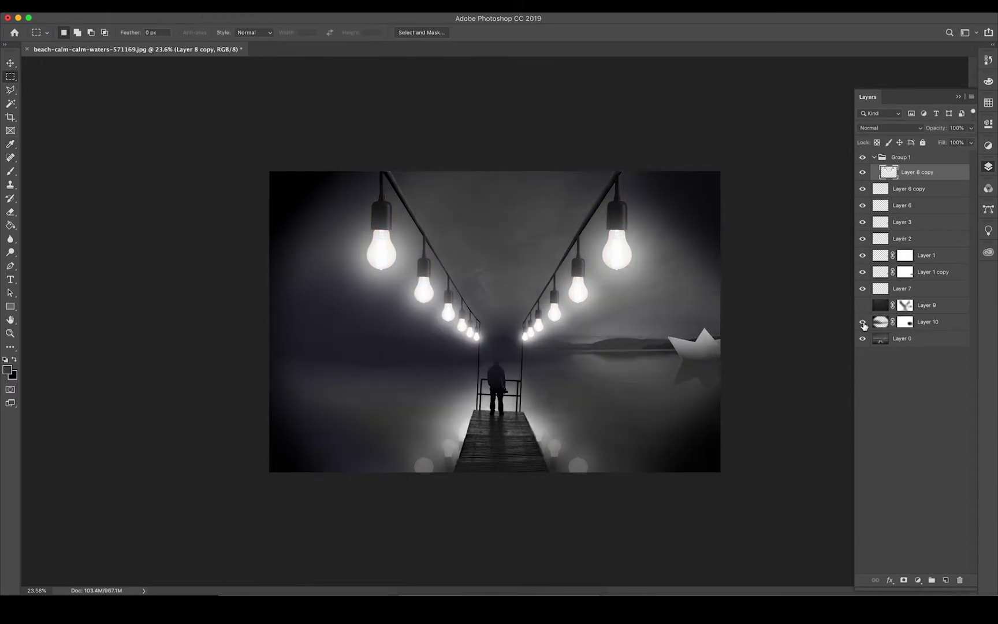
pyautogui.click(862, 322)
pyautogui.click(927, 322)
pyautogui.hotkey('ctrl', 'u')
pyautogui.moveTo(173, 163); pyautogui.dragTo(107, 163)
pyautogui.press('Return')
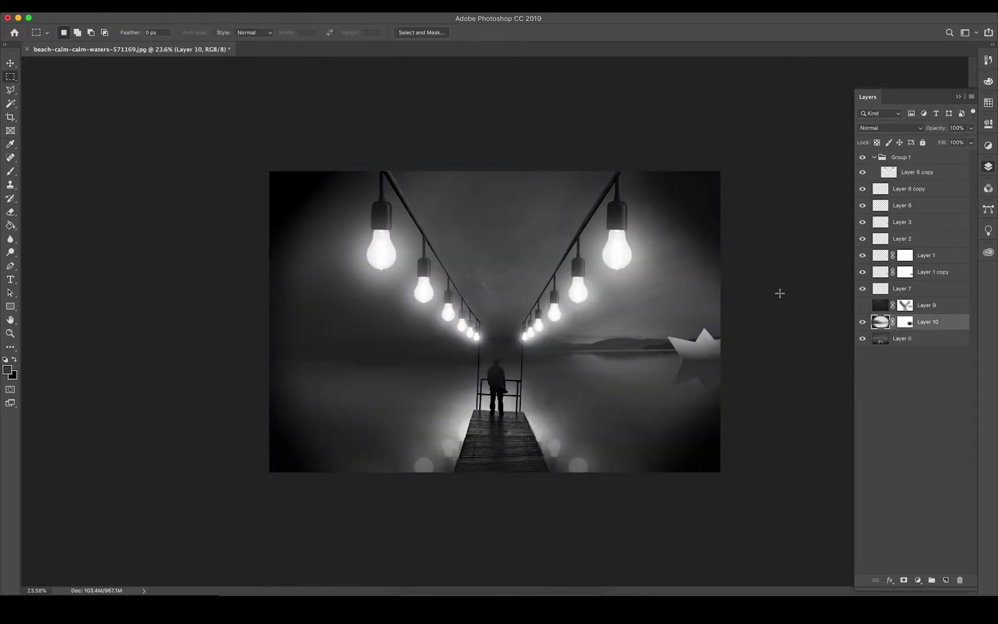
# Step: Toggle Layer 10's visibility to compare, then pick the Eraser tool
pyautogui.click(862, 325)
pyautogui.click(863, 317)
pyautogui.click(11, 211)
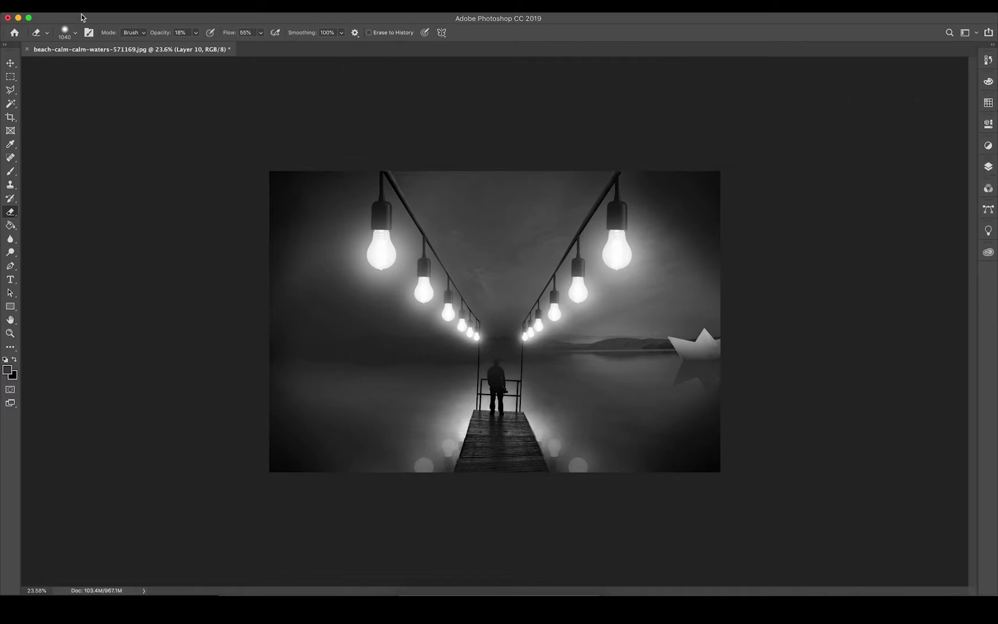
# Step: Save the composite as work01.psd in Photoshop format, accepting the format options
pyautogui.press('super+shift+s')
pyautogui.press('Return')
pyautogui.press('Return')
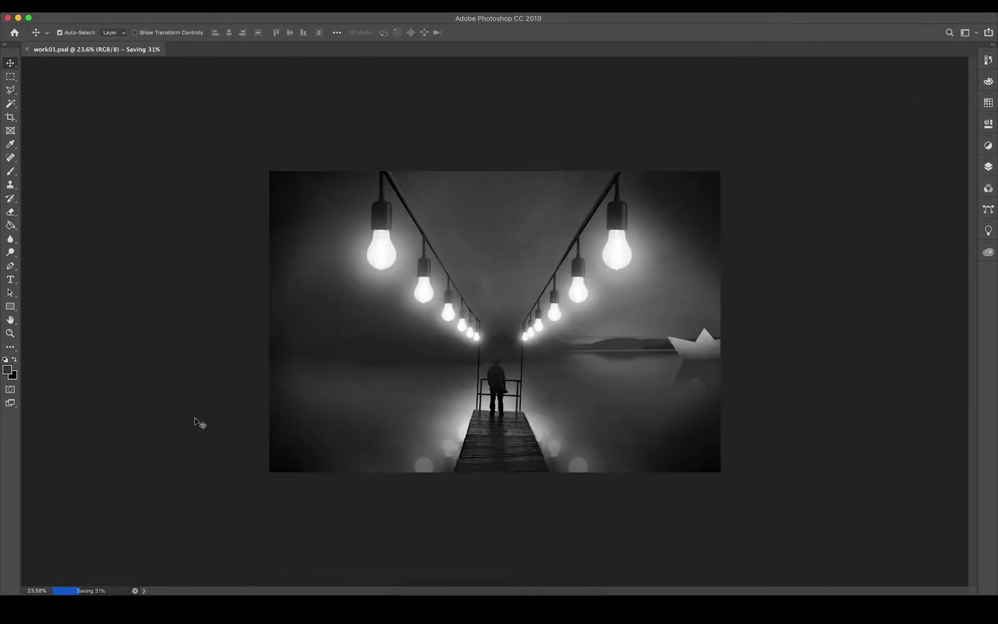
pyautogui.press('F4')
# Step: In Lightroom, set Contrast +87, Whites -100, Blacks -38 and Clarity +73
pyautogui.click(719, 223)
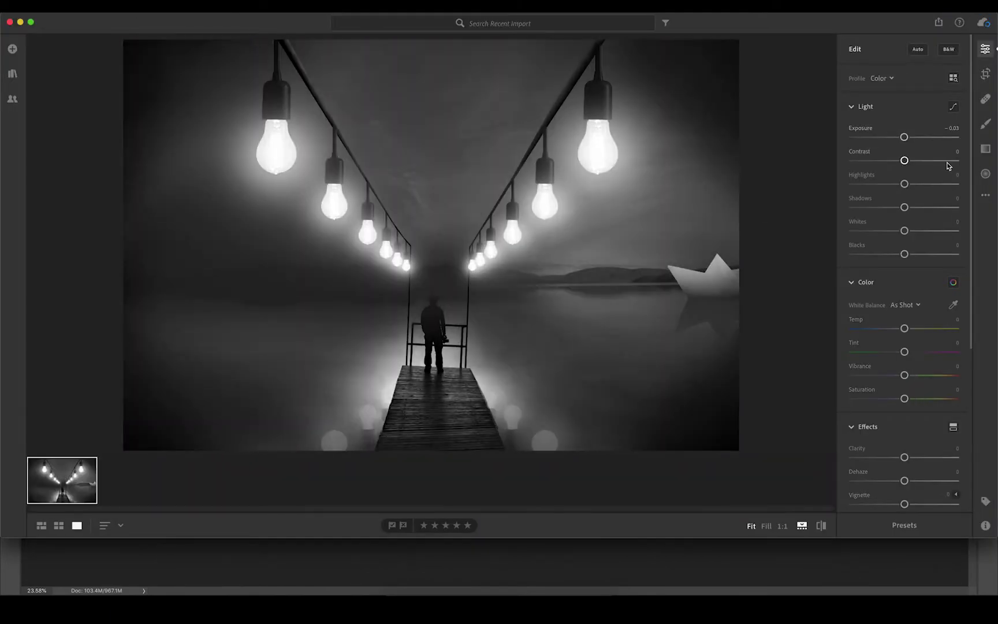
pyautogui.moveTo(904, 160)
pyautogui.mouseDown()
pyautogui.moveTo(948, 160)
pyautogui.moveTo(924, 183)
pyautogui.moveTo(927, 207)
pyautogui.moveTo(852, 230)
pyautogui.mouseUp()
pyautogui.moveTo(905, 254); pyautogui.dragTo(885, 254)
pyautogui.moveTo(904, 456); pyautogui.dragTo(942, 457)
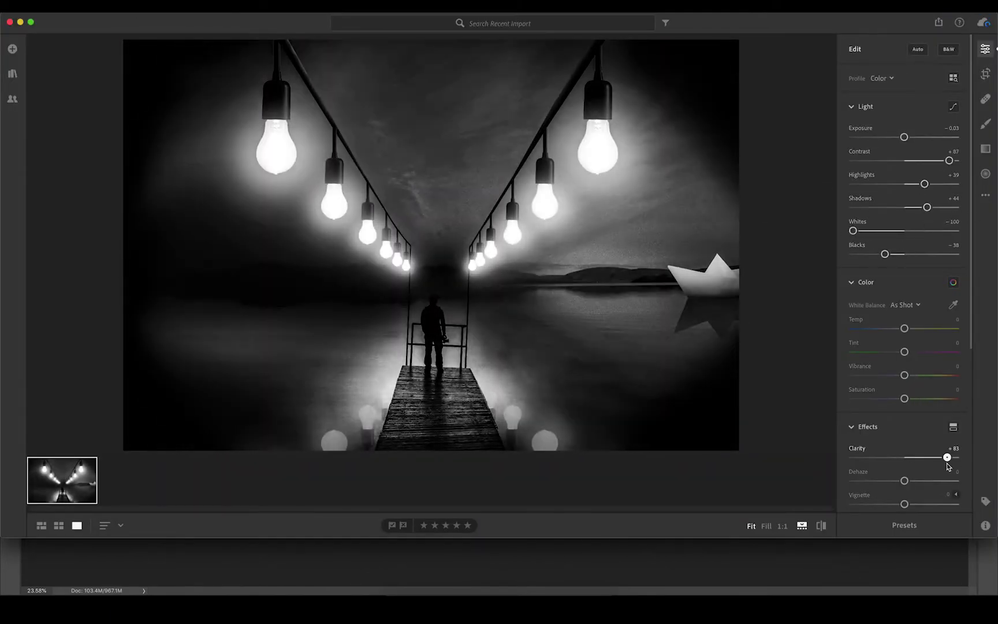
# Step: Cool the white balance to Temp -24 and Tint +6 for a blue tone
pyautogui.moveTo(904, 328)
pyautogui.mouseDown()
pyautogui.moveTo(893, 328)
pyautogui.moveTo(979, 341)
pyautogui.moveTo(891, 328)
pyautogui.moveTo(907, 351)
pyautogui.mouseUp()
pyautogui.moveTo(904, 374)
pyautogui.mouseDown()
pyautogui.moveTo(866, 376)
pyautogui.moveTo(905, 376)
pyautogui.moveTo(784, 419)
pyautogui.moveTo(901, 398)
pyautogui.mouseUp()
pyautogui.scroll(-1, 889, 450)
pyautogui.scroll(-2, 889, 450)
pyautogui.click(938, 22)
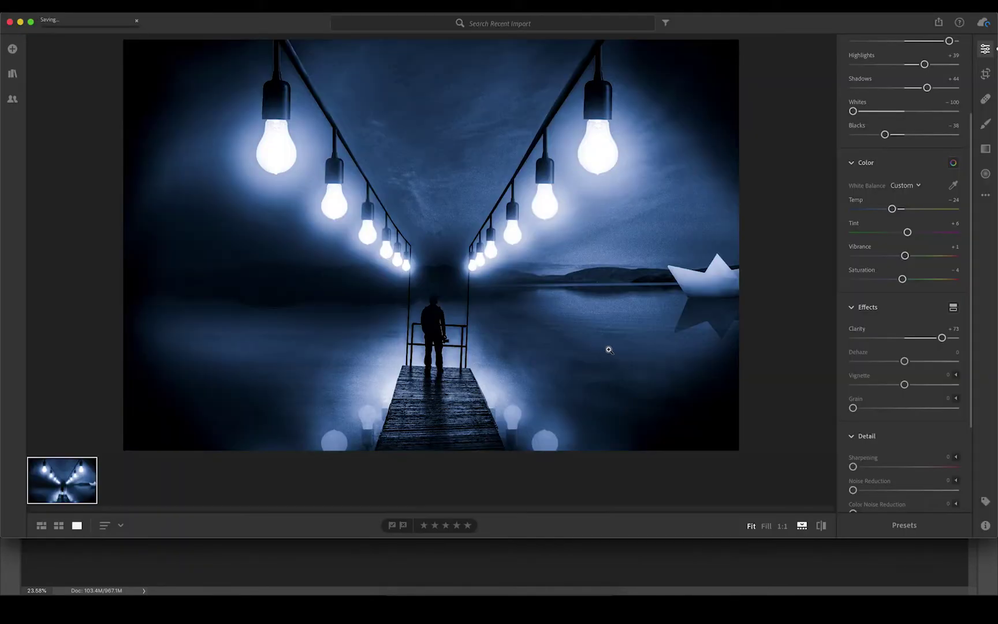